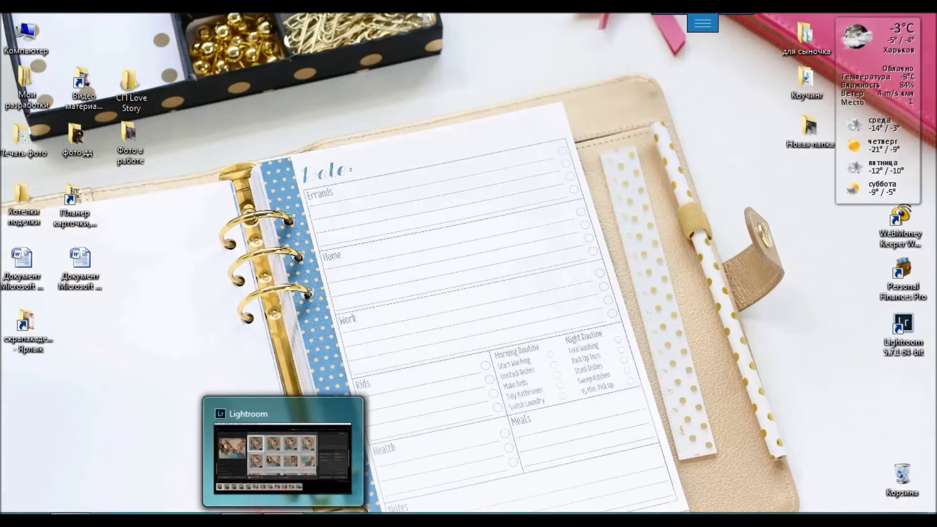
Restore the running Lightroom window from its taskbar thumbnail preview
{"action": "left_click", "coordinate": [276, 507]}
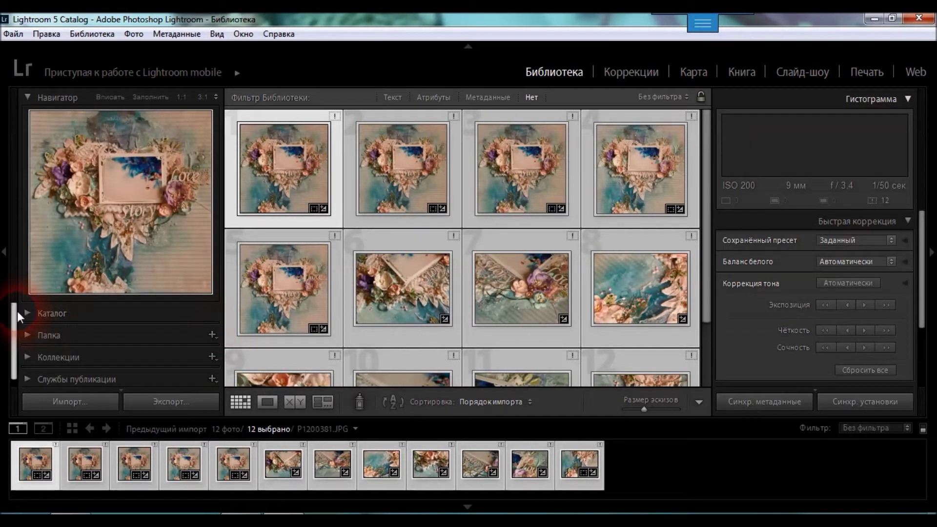
{"action": "left_click_drag", "start_coordinate": [16, 311], "coordinate": [13, 361]}
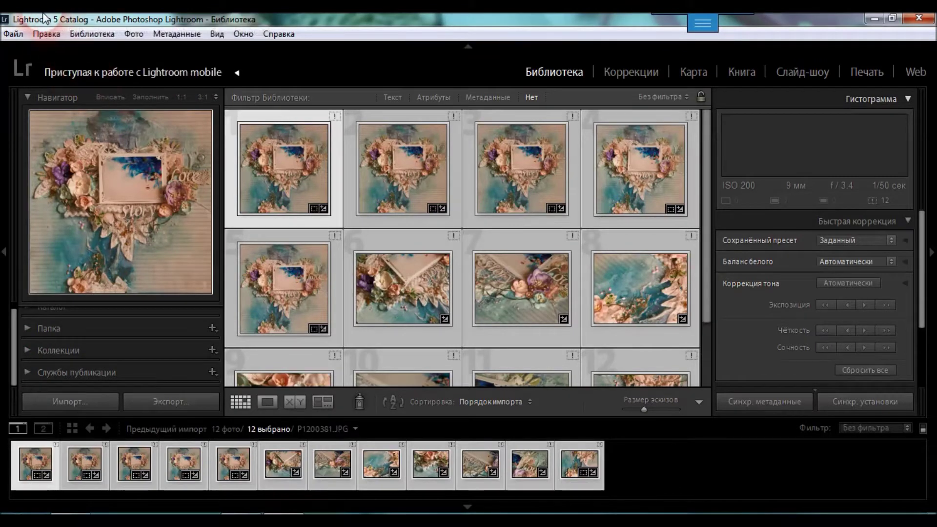
{"action": "left_click", "coordinate": [74, 402]}
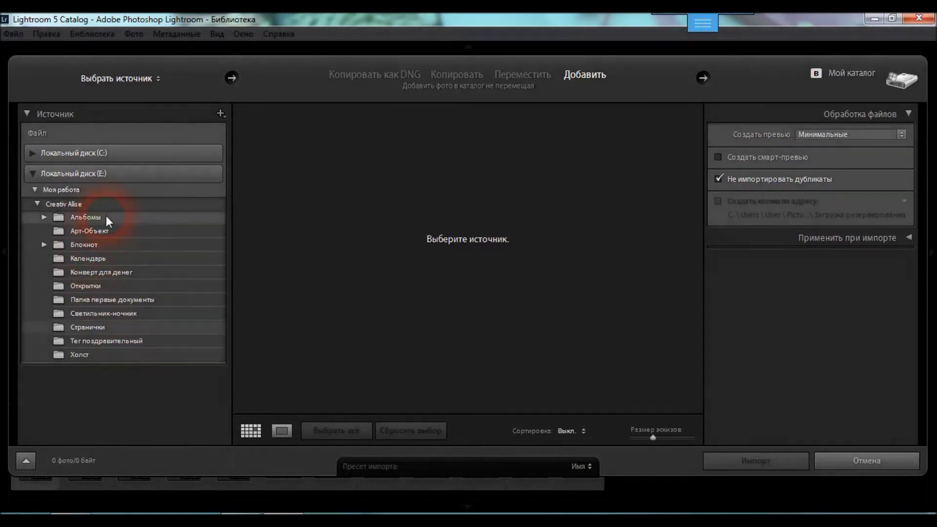
Expand C: > Пользователи > User > Рабочий стол and pick Фото в работе as import source
{"action": "left_click", "coordinate": [38, 205]}
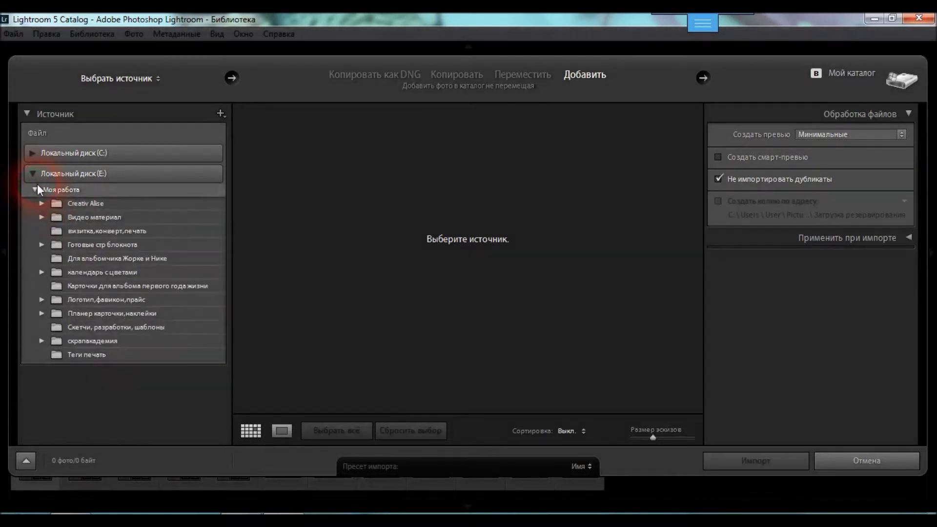
{"action": "left_click", "coordinate": [38, 156]}
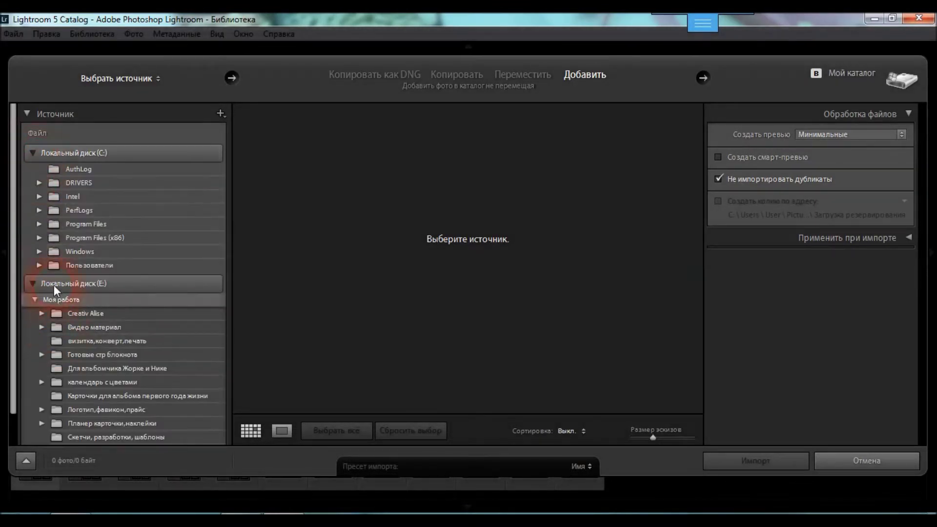
{"action": "left_click", "coordinate": [38, 265]}
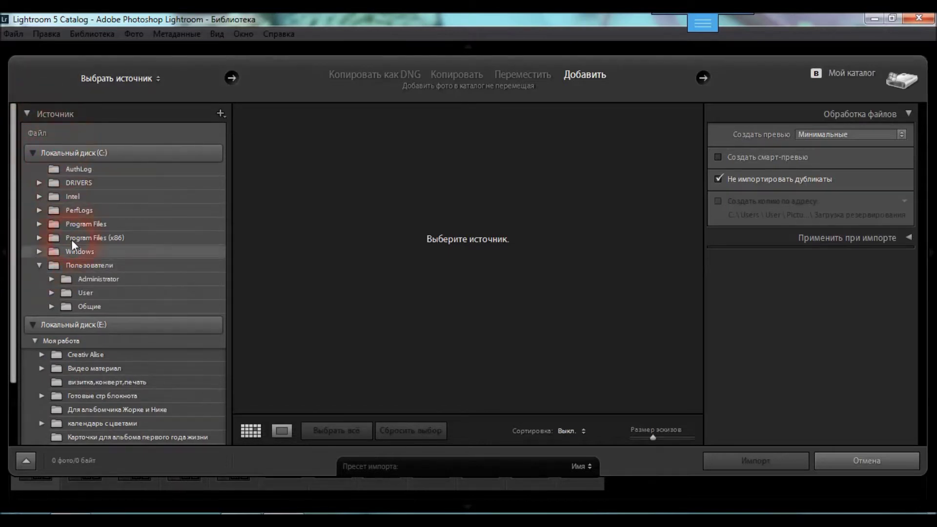
{"action": "left_click", "coordinate": [50, 307]}
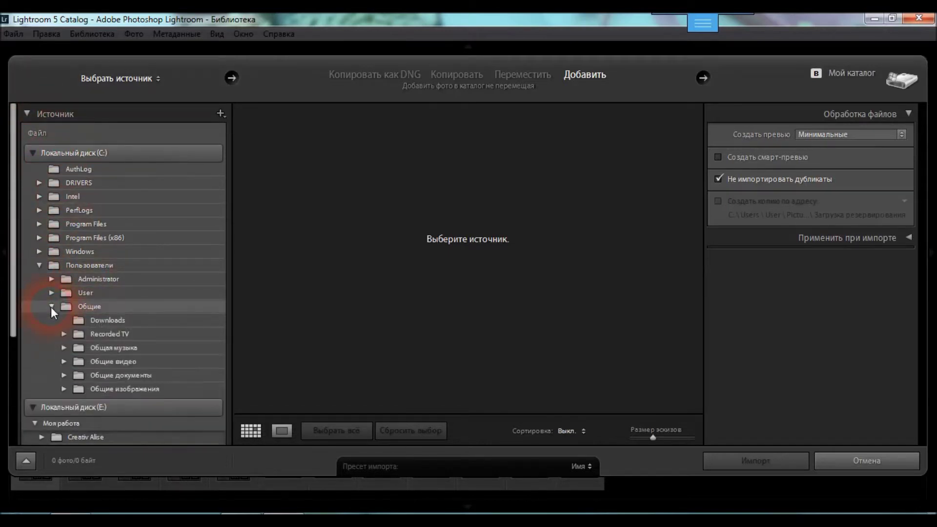
{"action": "left_click", "coordinate": [51, 306]}
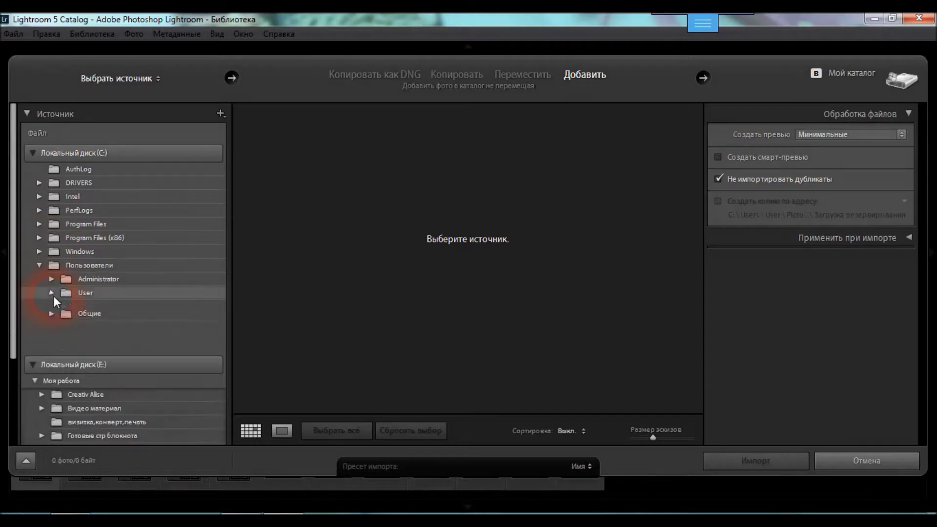
{"action": "left_click", "coordinate": [53, 294]}
{"action": "left_click_drag", "start_coordinate": [11, 280], "coordinate": [15, 364]}
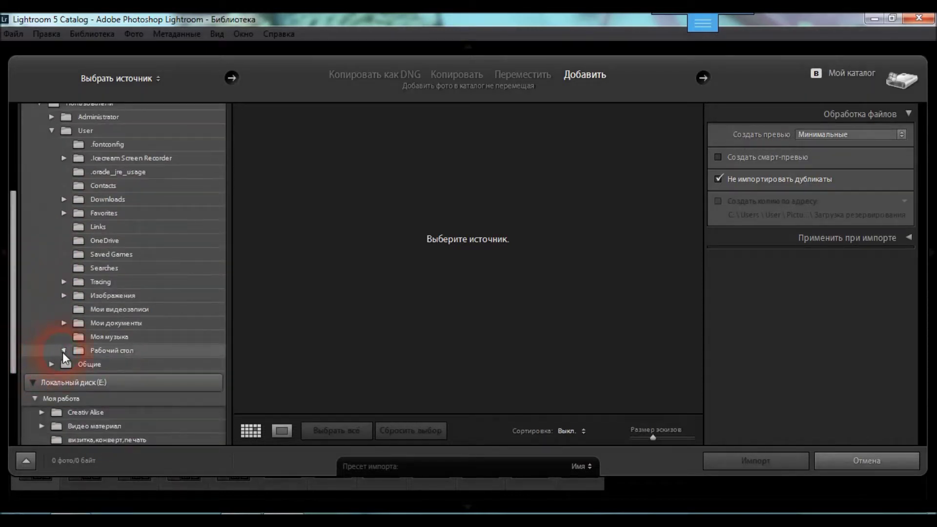
{"action": "left_click", "coordinate": [64, 351]}
{"action": "left_click_drag", "start_coordinate": [16, 308], "coordinate": [16, 358]}
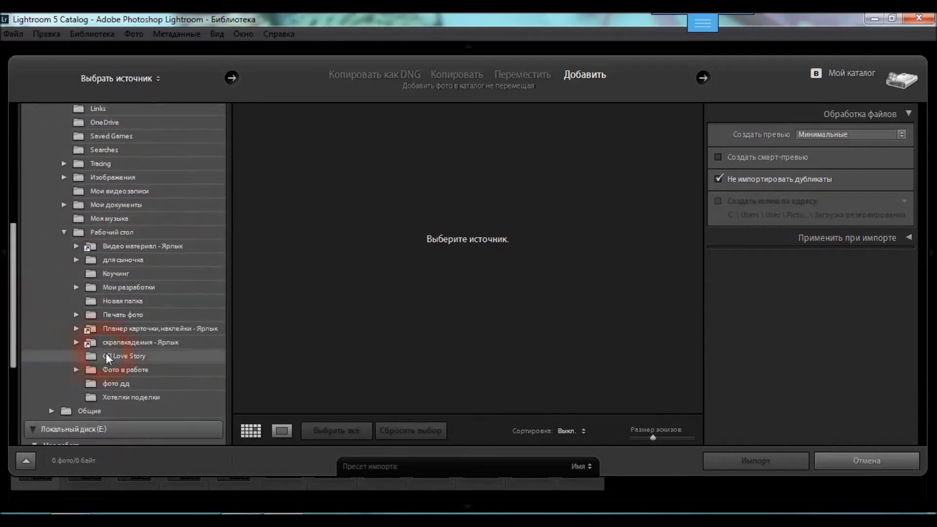
{"action": "left_click", "coordinate": [76, 369]}
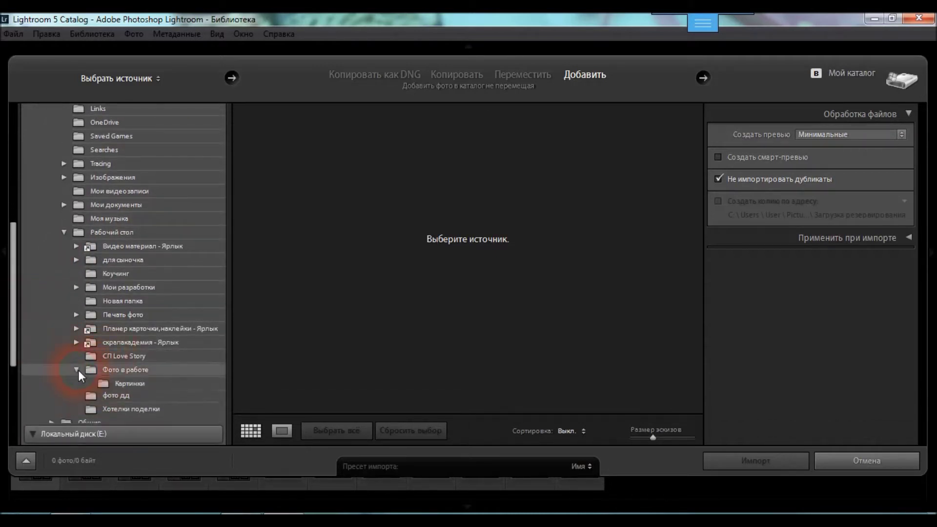
{"action": "left_click", "coordinate": [118, 371]}
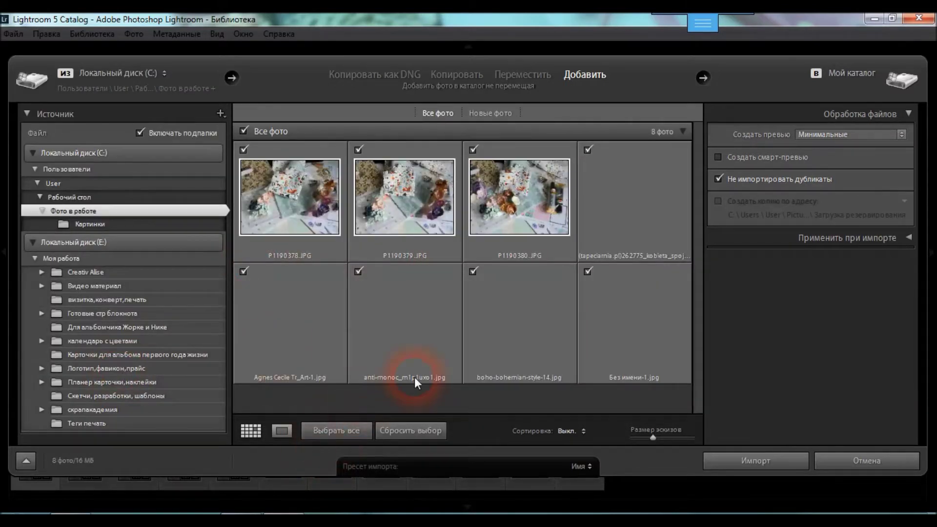
Leave only P1190378, P1190379 and P1190380 ticked, via Uncheck All, and import them
{"action": "left_click", "coordinate": [588, 150]}
{"action": "left_click", "coordinate": [588, 272]}
{"action": "double_click", "coordinate": [487, 272]}
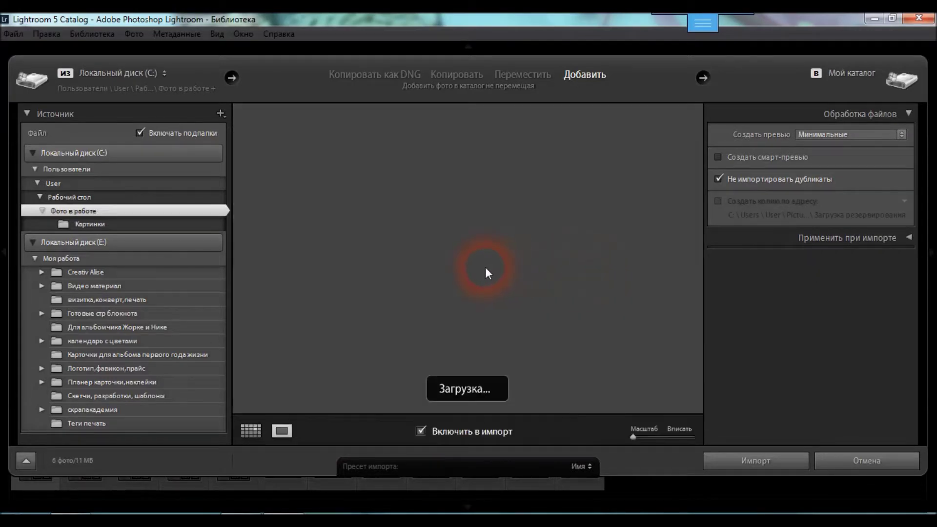
{"action": "double_click", "coordinate": [73, 211]}
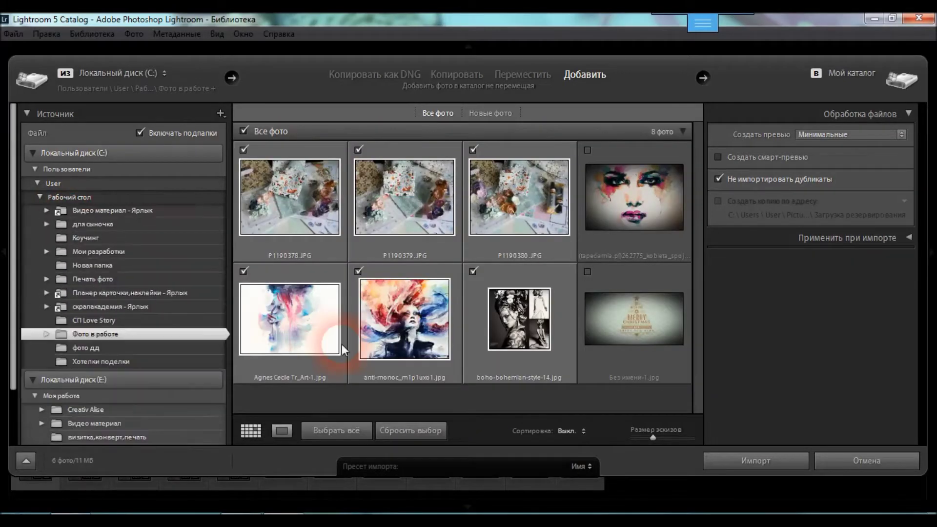
{"action": "left_click", "coordinate": [472, 271]}
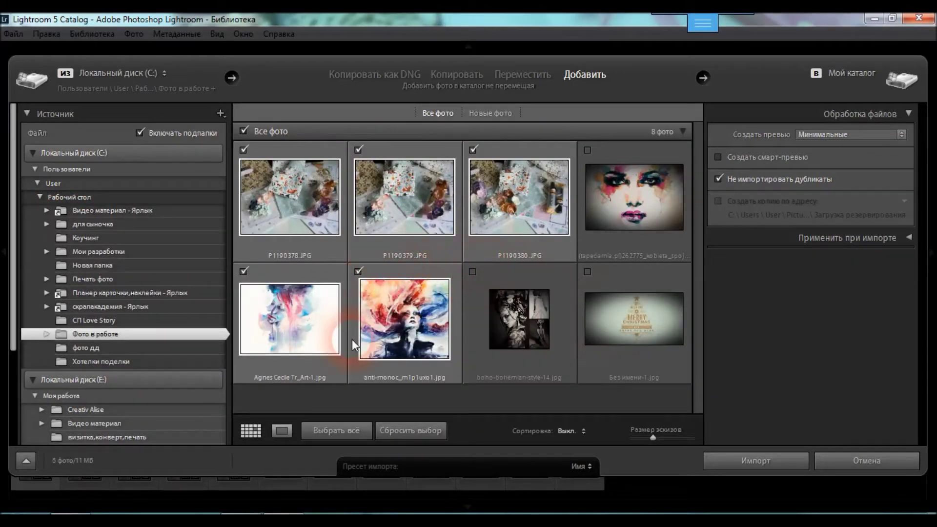
{"action": "left_click", "coordinate": [386, 428]}
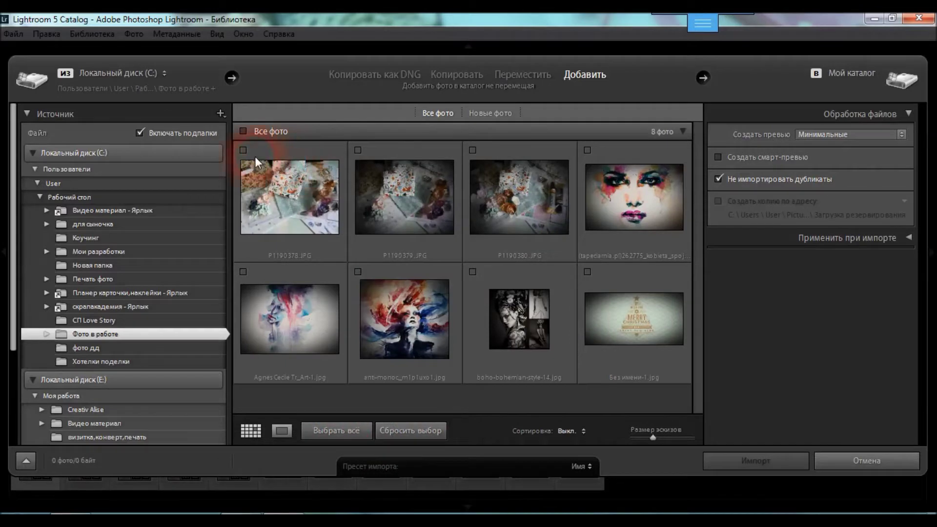
{"action": "left_click", "coordinate": [243, 150]}
{"action": "left_click", "coordinate": [357, 150]}
{"action": "left_click", "coordinate": [473, 150]}
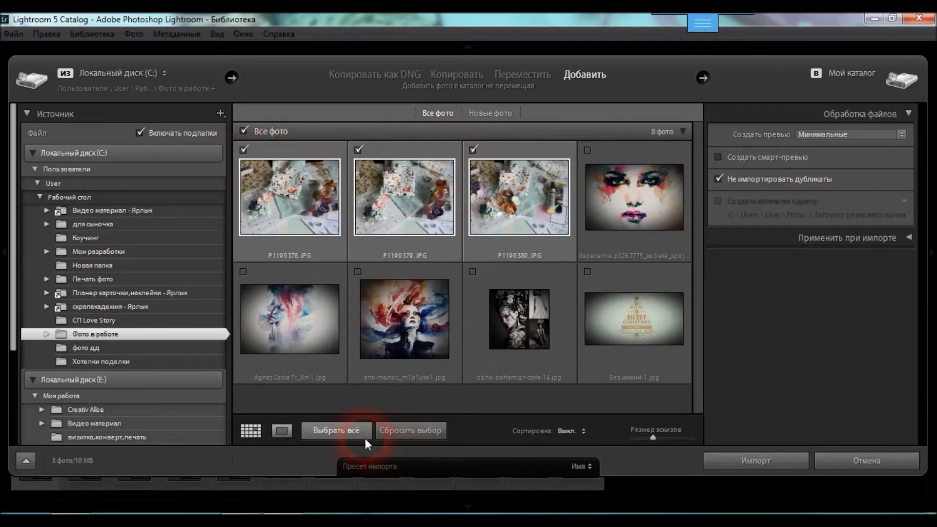
{"action": "left_click", "coordinate": [763, 467]}
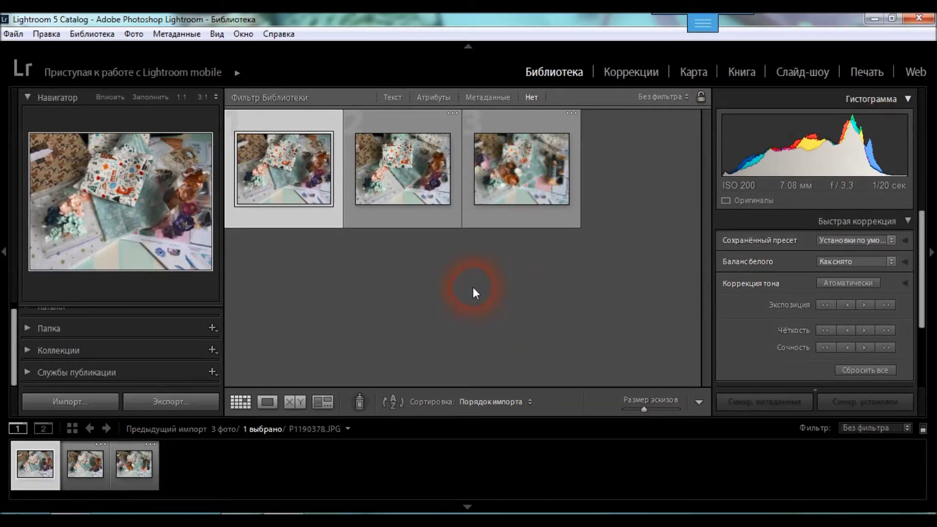
Click through the imported thumbnails and select all three photos P1190378–P1190380
{"action": "left_click", "coordinate": [430, 197]}
{"action": "left_click", "coordinate": [297, 149]}
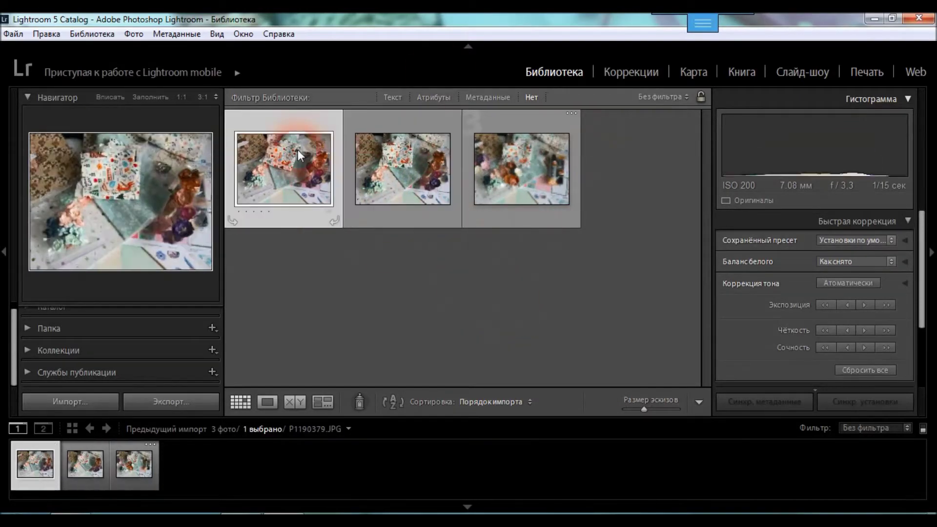
{"action": "left_click", "coordinate": [385, 163]}
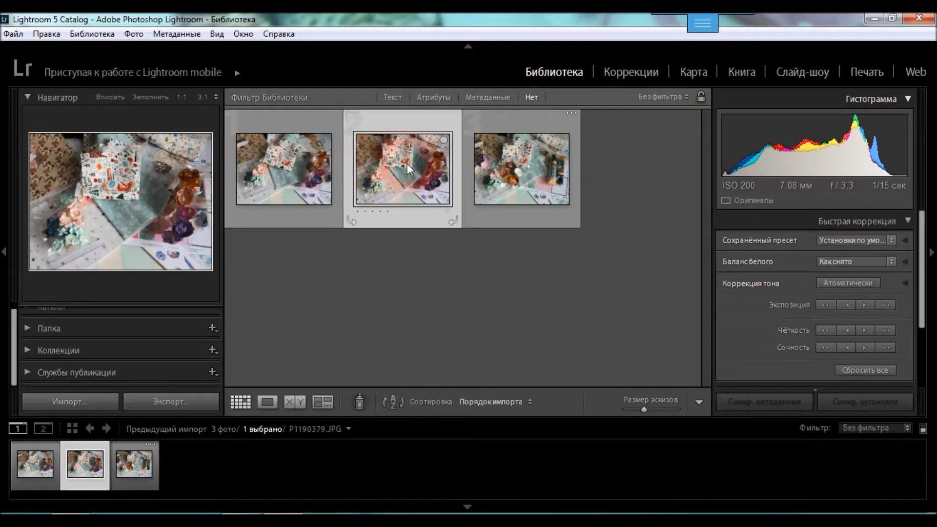
{"action": "left_click", "coordinate": [498, 176]}
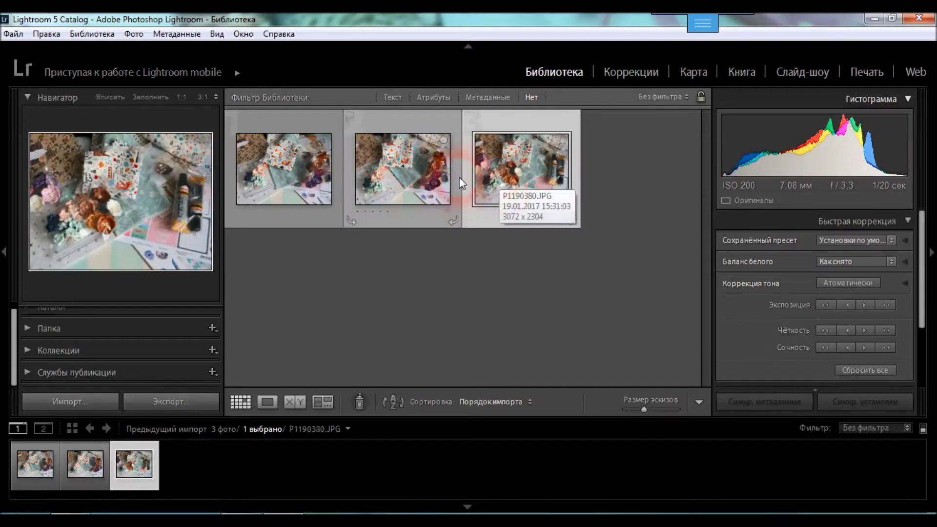
{"action": "left_click", "coordinate": [412, 182]}
{"action": "left_click", "coordinate": [285, 175]}
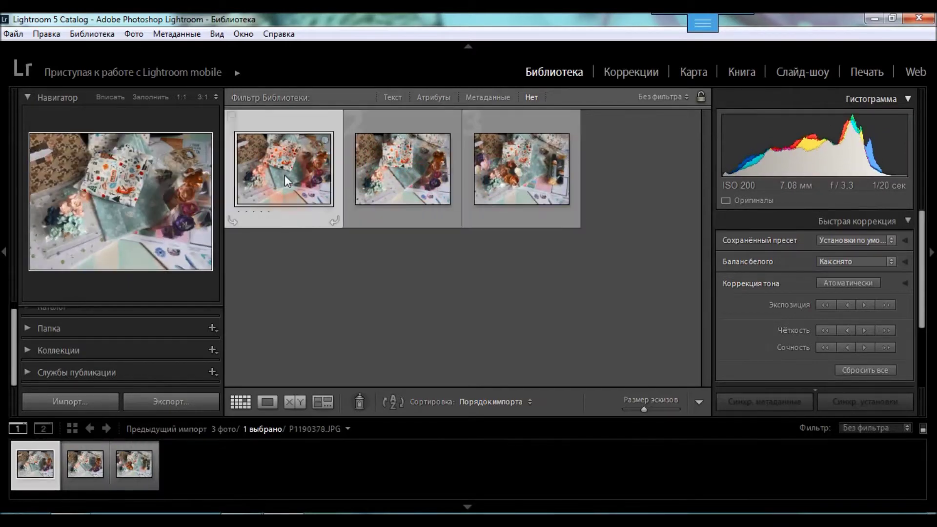
{"action": "left_click", "coordinate": [411, 173]}
{"action": "mouse_move", "coordinate": [521, 168]}
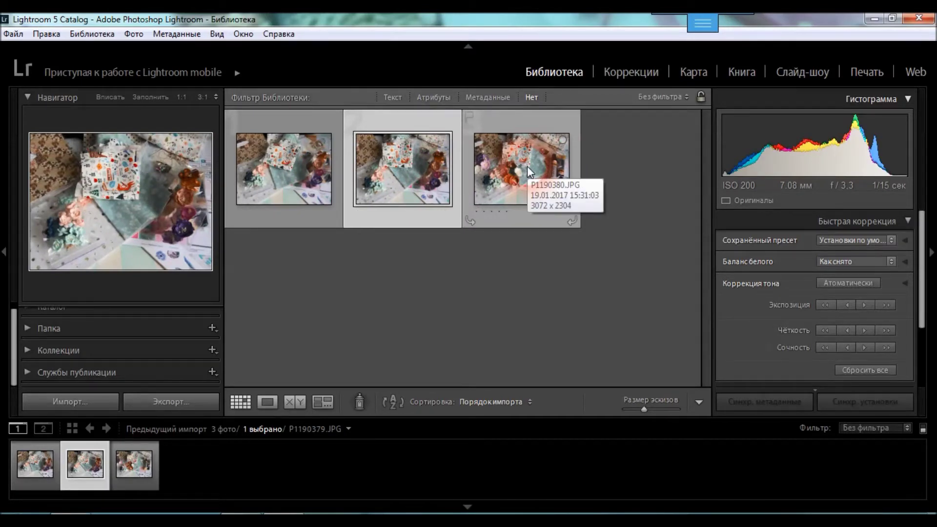
{"action": "left_click_drag", "start_coordinate": [452, 201], "coordinate": [537, 204]}
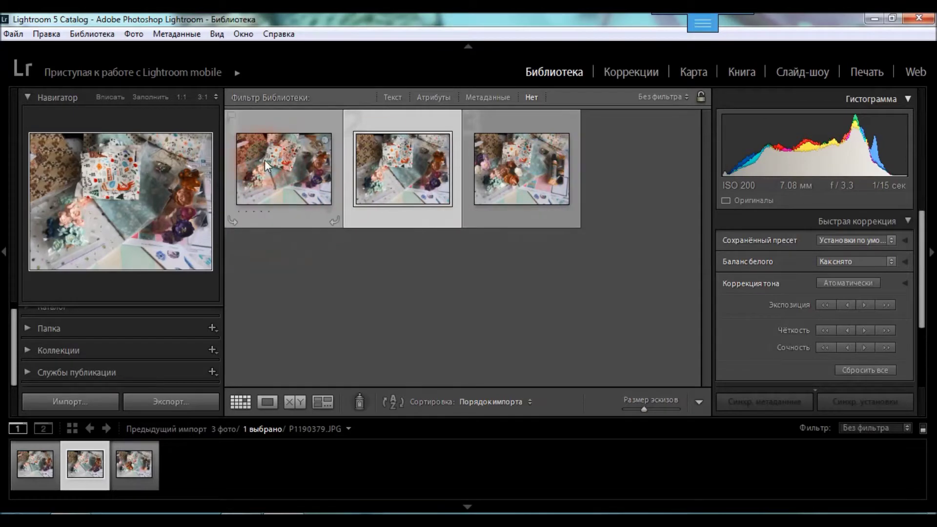
{"action": "left_click", "coordinate": [230, 165]}
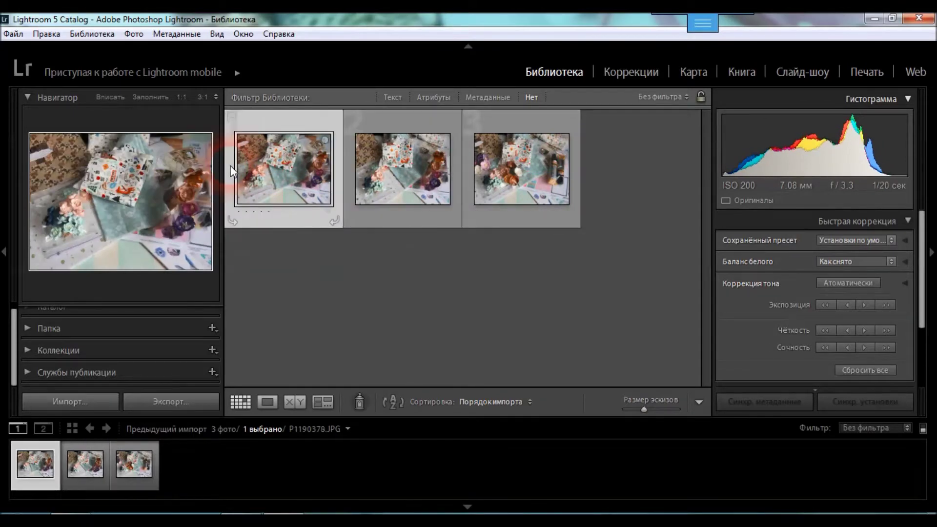
{"action": "left_click", "coordinate": [576, 170], "text": "shift"}
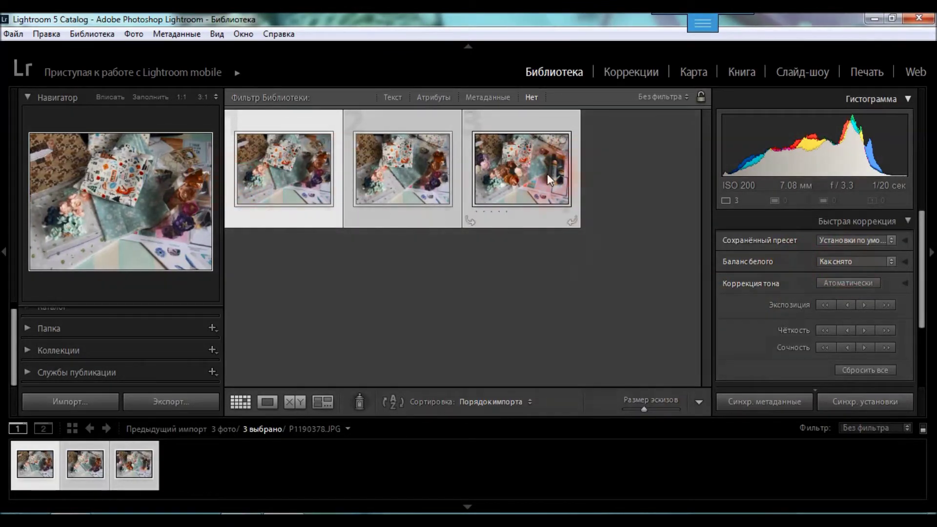
Set Quick Develop White Balance to Auto (Автоматически), then deselect and switch to Develop
{"action": "left_click", "coordinate": [891, 261]}
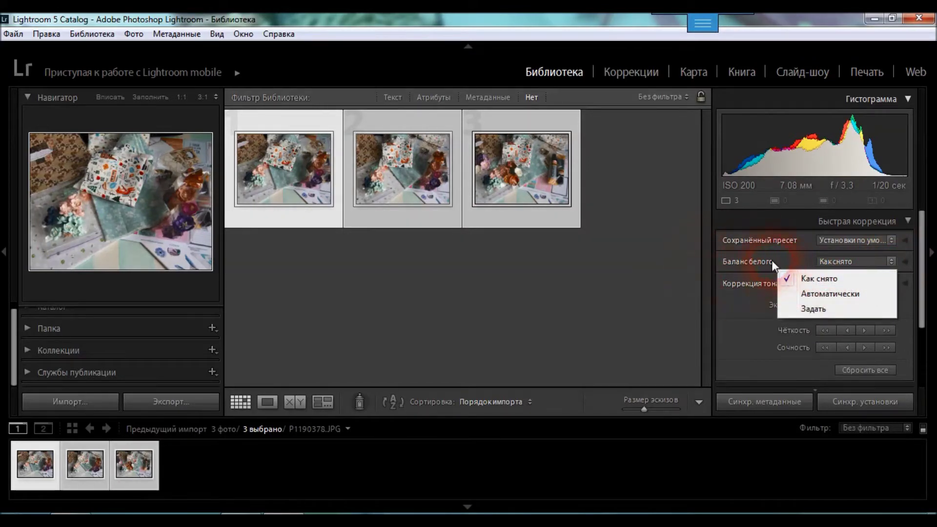
{"action": "left_click", "coordinate": [811, 294]}
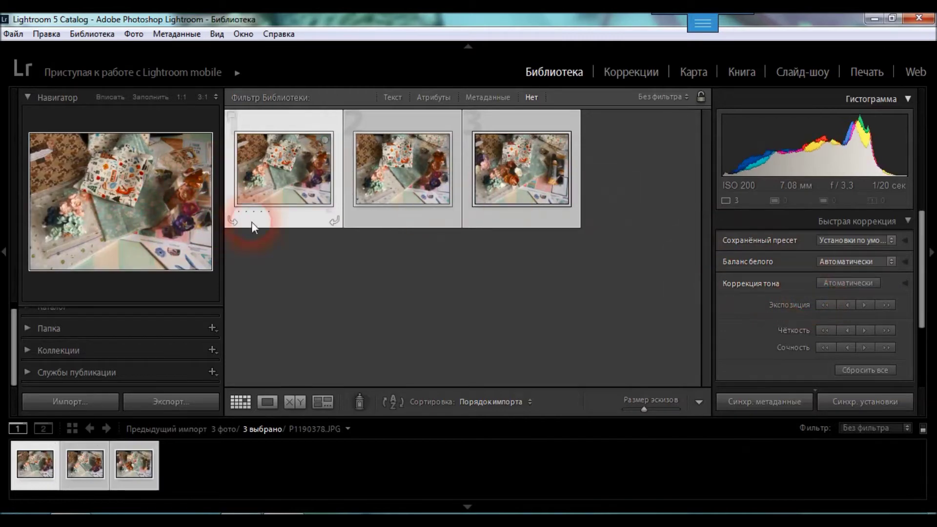
{"action": "left_click", "coordinate": [596, 183]}
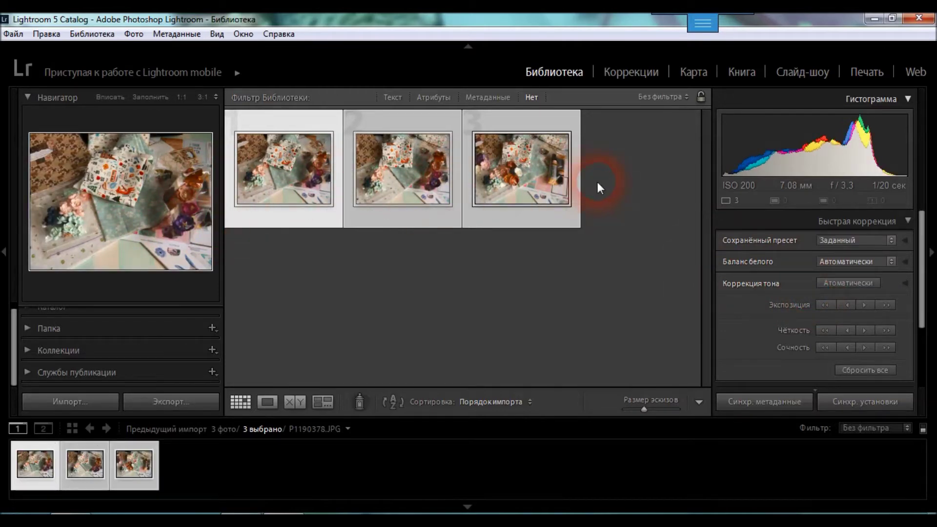
{"action": "left_click", "coordinate": [626, 76]}
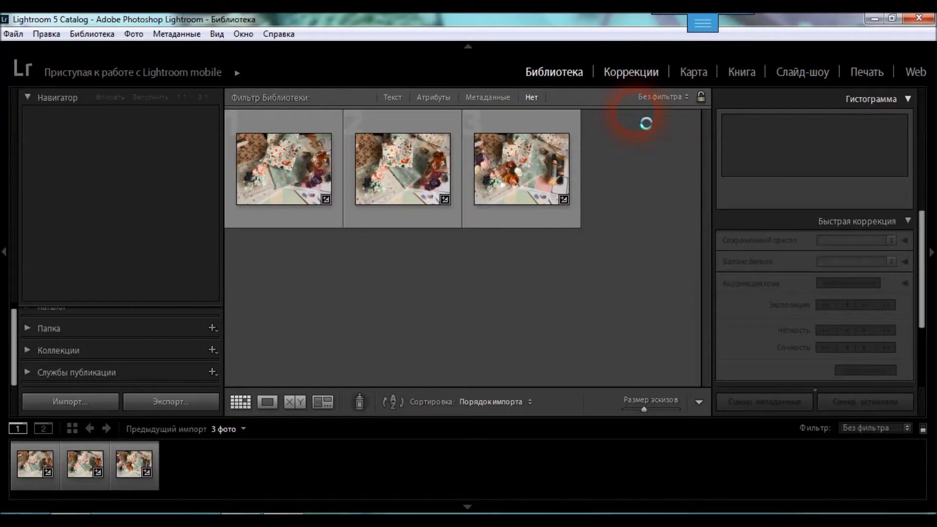
{"action": "left_click", "coordinate": [643, 75]}
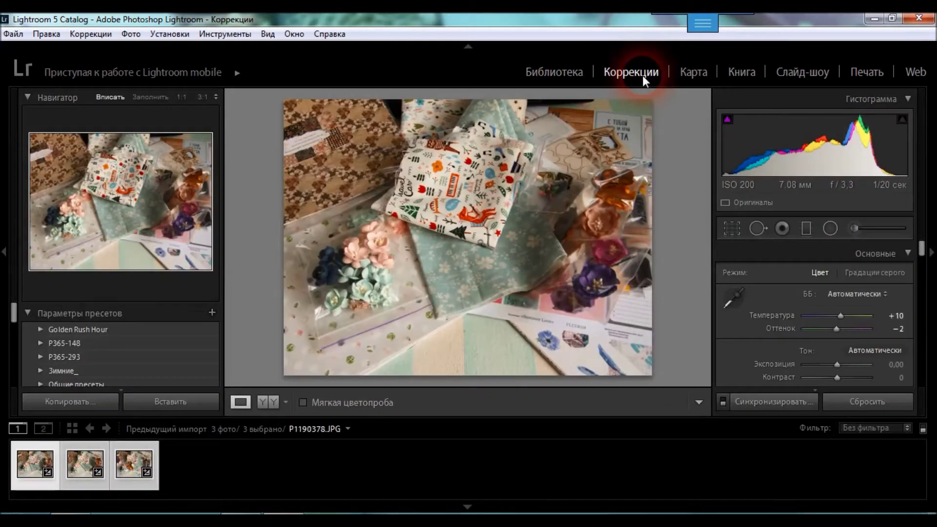
Compare the three photos in the filmstrip, checking P1190379 at 1:1 zoom
{"action": "left_click", "coordinate": [85, 464]}
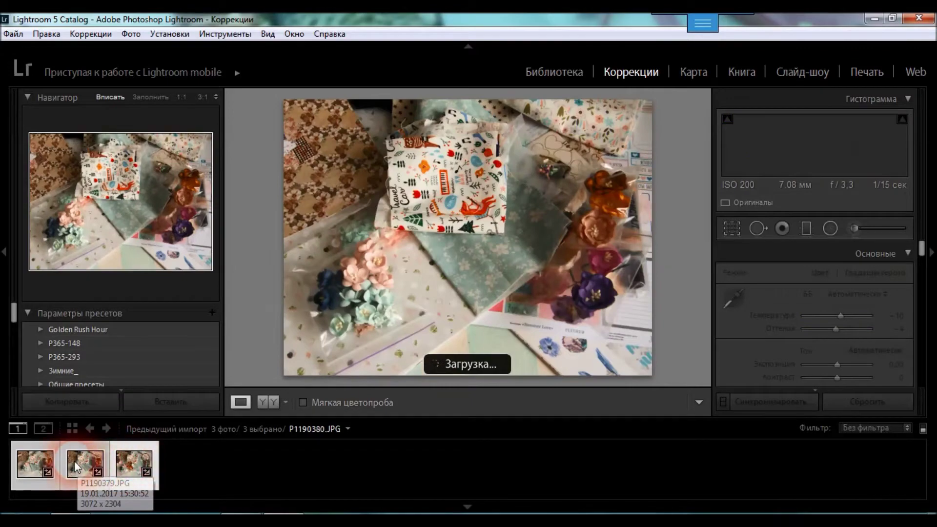
{"action": "left_click", "coordinate": [37, 459]}
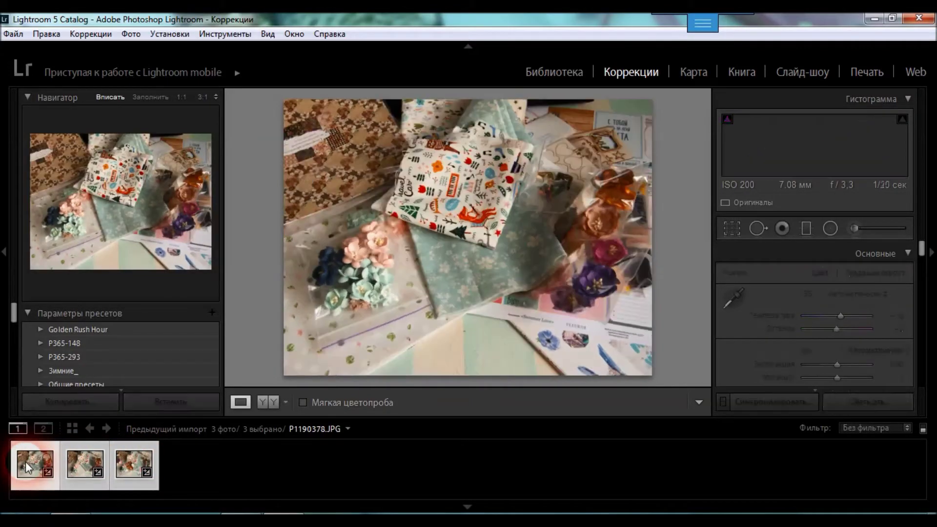
{"action": "left_click", "coordinate": [80, 467]}
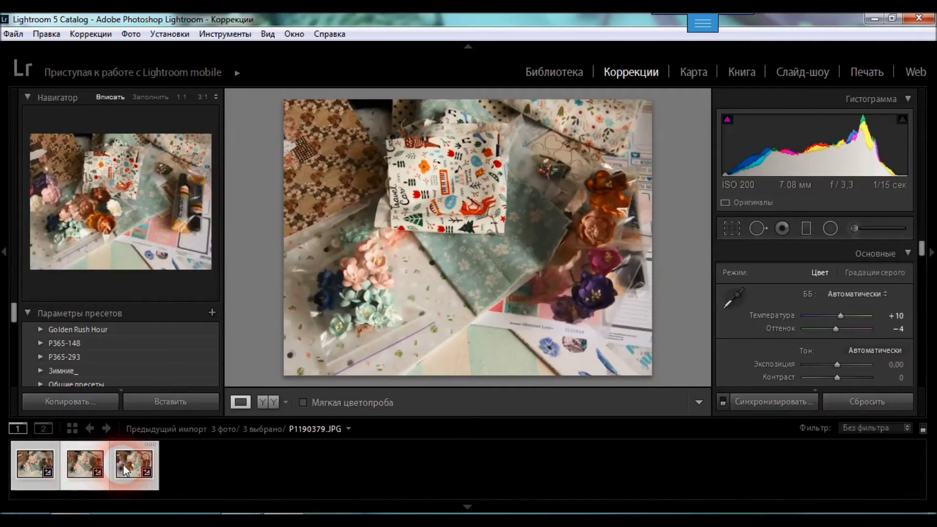
{"action": "left_click", "coordinate": [123, 464]}
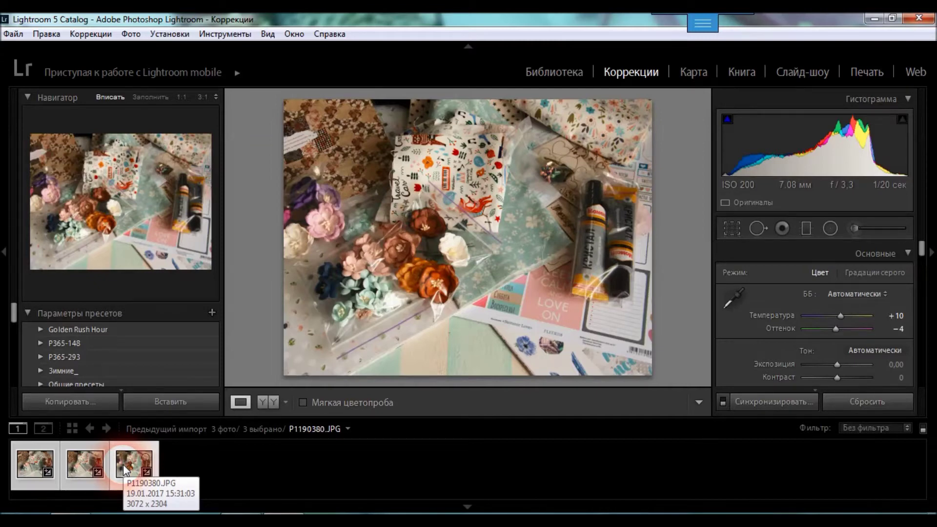
{"action": "left_click", "coordinate": [72, 473]}
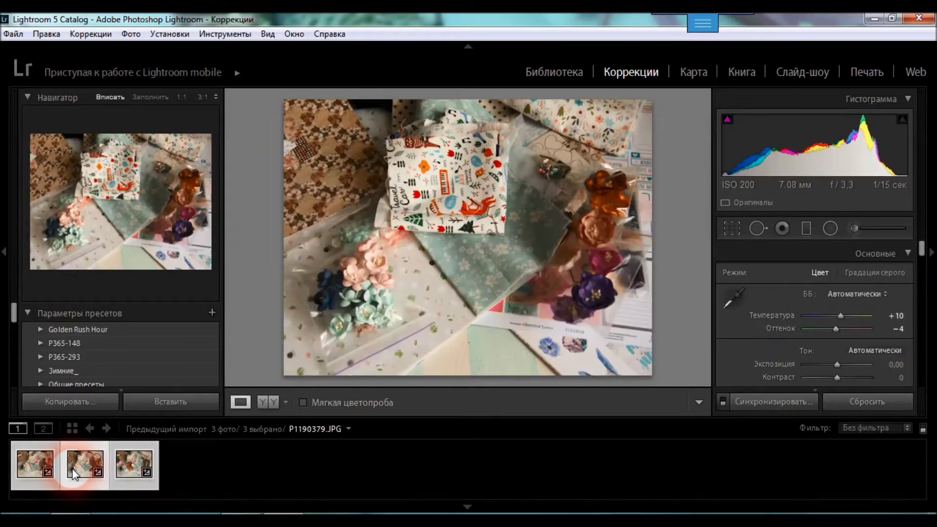
{"action": "left_click", "coordinate": [28, 471]}
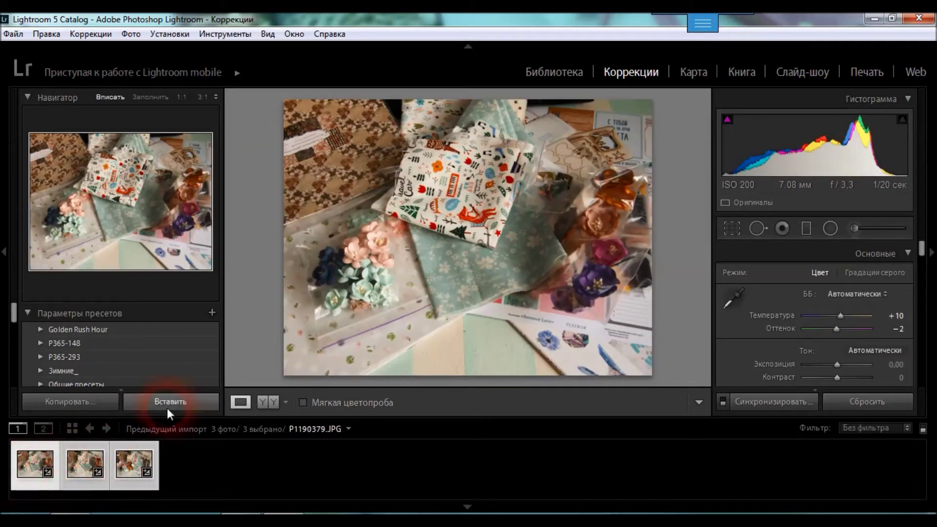
{"action": "left_click", "coordinate": [63, 461]}
{"action": "left_click", "coordinate": [120, 468]}
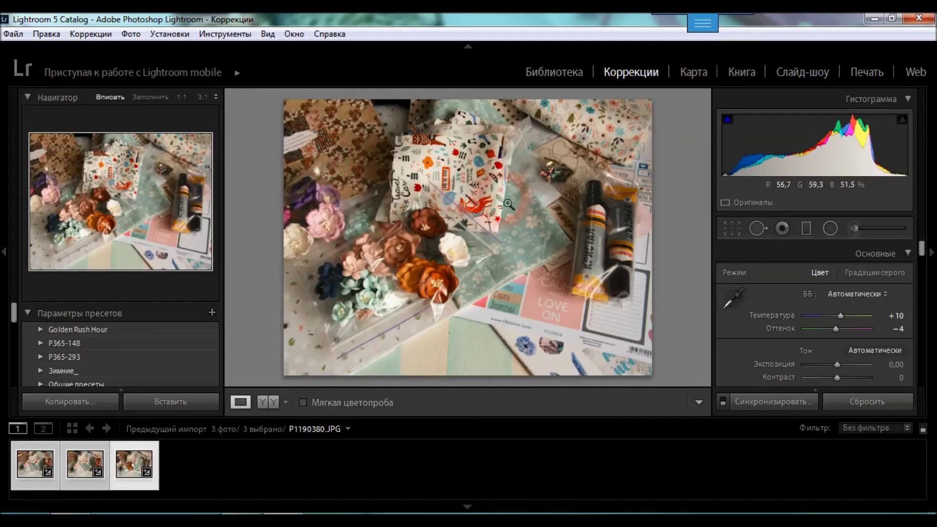
{"action": "left_click", "coordinate": [72, 470]}
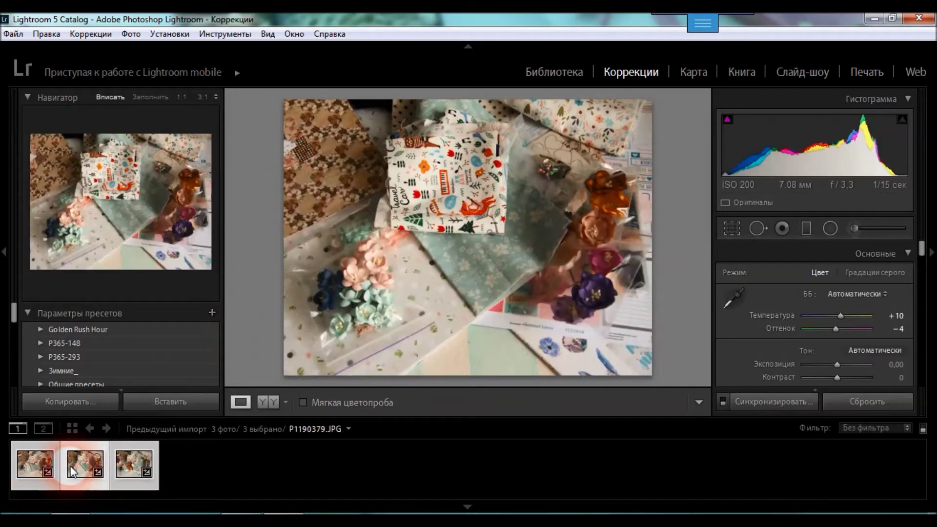
{"action": "right_click", "coordinate": [72, 469]}
{"action": "left_click", "coordinate": [436, 247]}
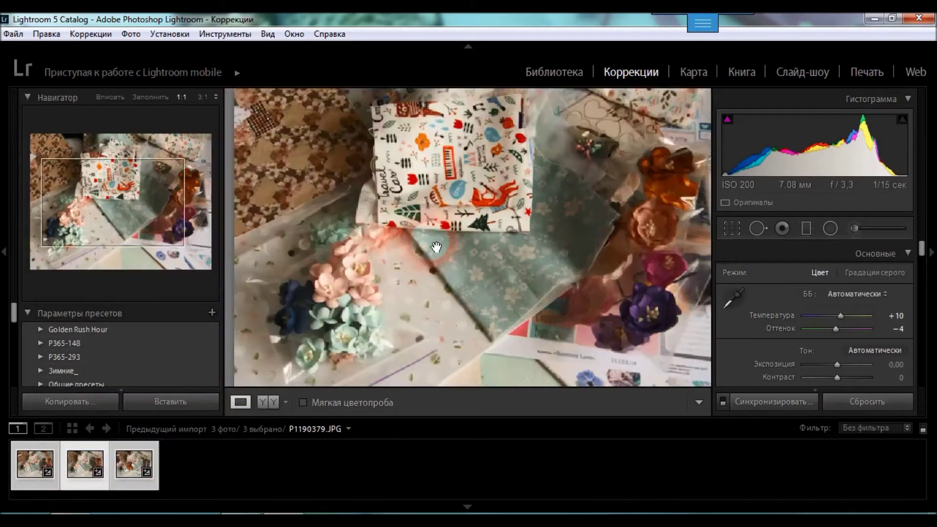
{"action": "left_click", "coordinate": [435, 246]}
{"action": "left_click", "coordinate": [436, 246]}
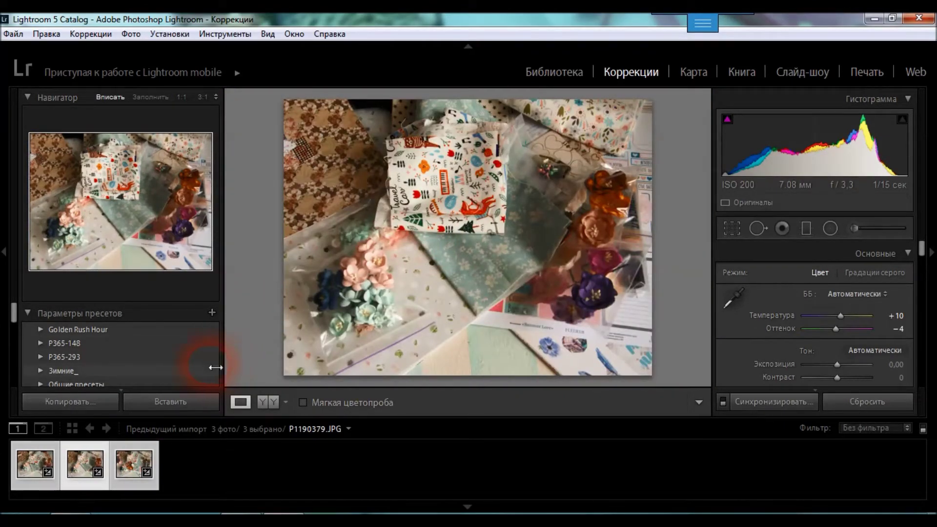
Raise P1190379's white-balance Temperature to +19 with the presets list collapsed
{"action": "left_click", "coordinate": [28, 313]}
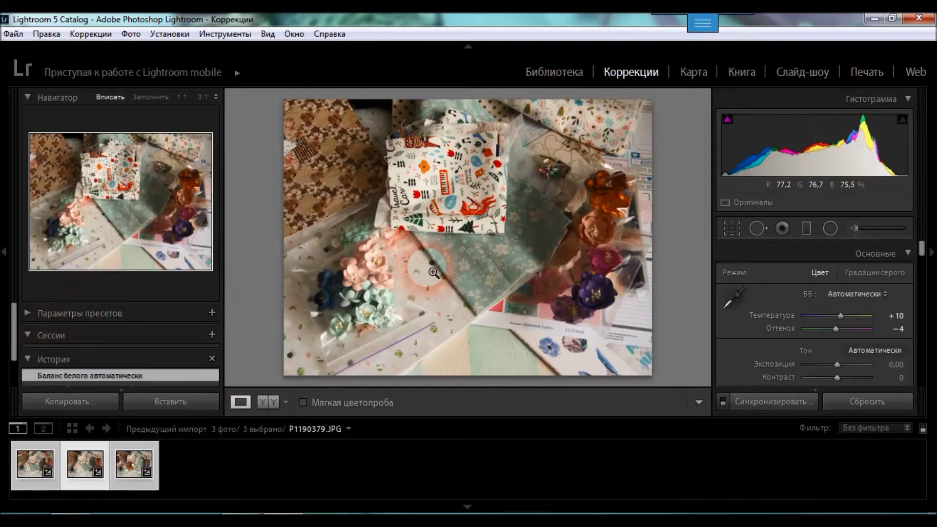
{"action": "mouse_move", "coordinate": [840, 316]}
{"action": "left_mouse_down"}
{"action": "mouse_move", "coordinate": [854, 316]}
{"action": "mouse_move", "coordinate": [836, 316]}
{"action": "mouse_move", "coordinate": [845, 315]}
{"action": "left_mouse_up"}
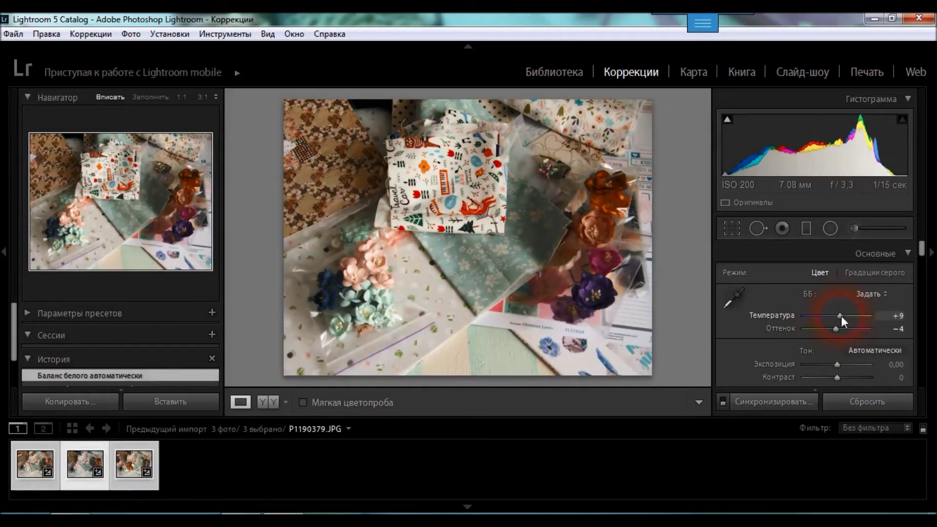
{"action": "left_click", "coordinate": [128, 460]}
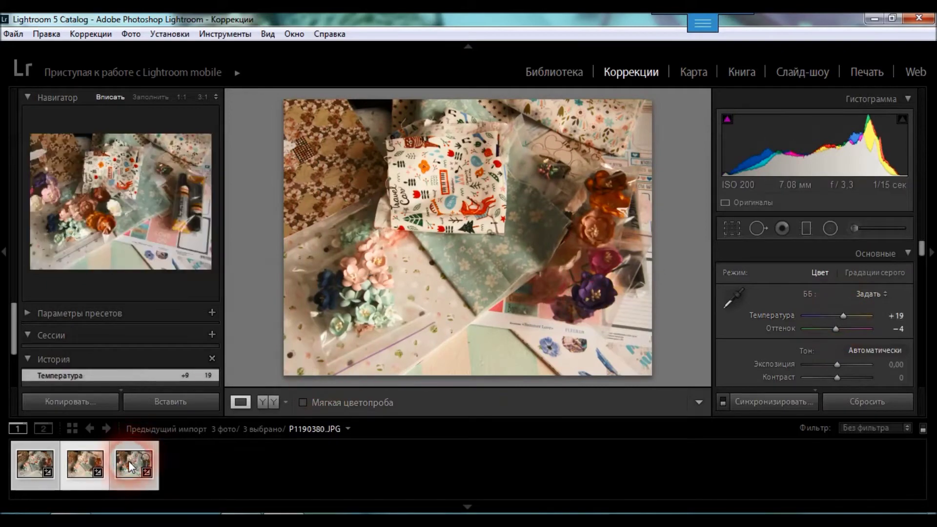
{"action": "left_click", "coordinate": [66, 460]}
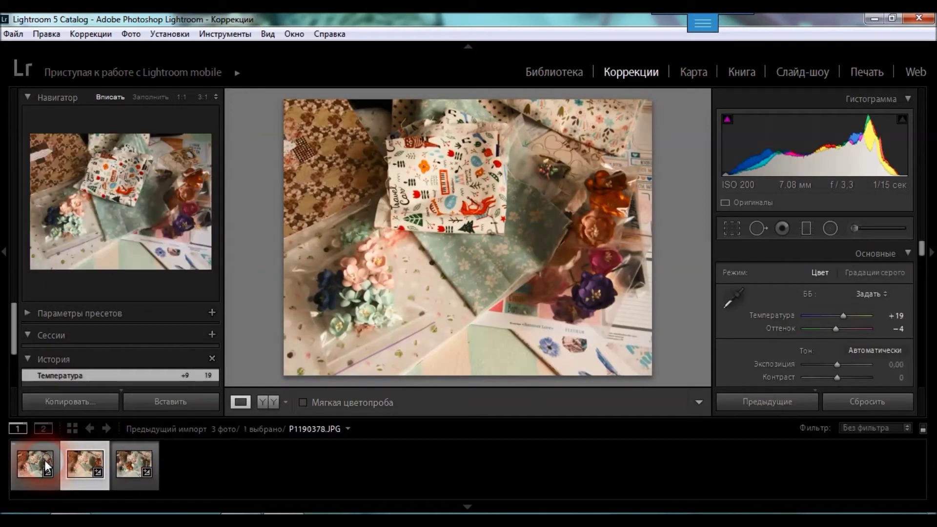
Set P1190380's white-balance Temperature to +2 and Tint to +6
{"action": "left_click", "coordinate": [115, 463]}
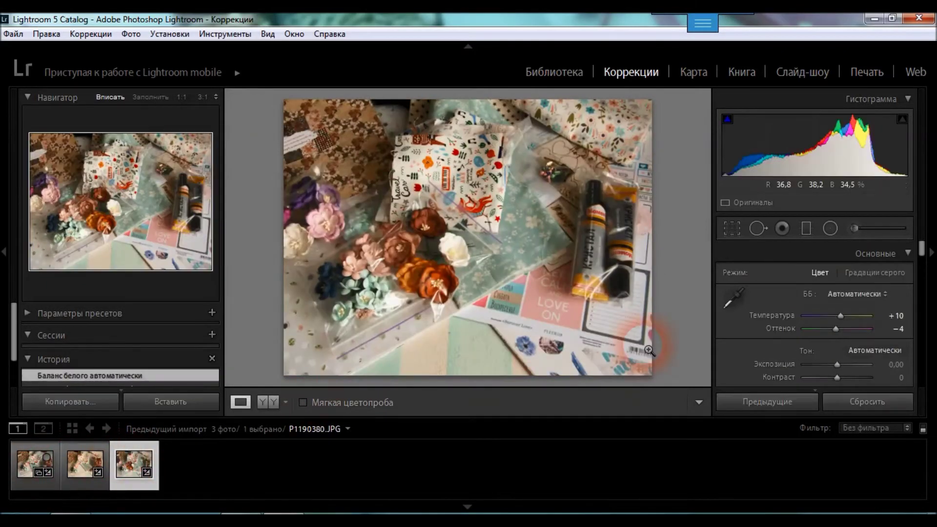
{"action": "mouse_move", "coordinate": [841, 318]}
{"action": "left_mouse_down"}
{"action": "mouse_move", "coordinate": [851, 316]}
{"action": "mouse_move", "coordinate": [827, 320]}
{"action": "mouse_move", "coordinate": [838, 321]}
{"action": "left_mouse_up"}
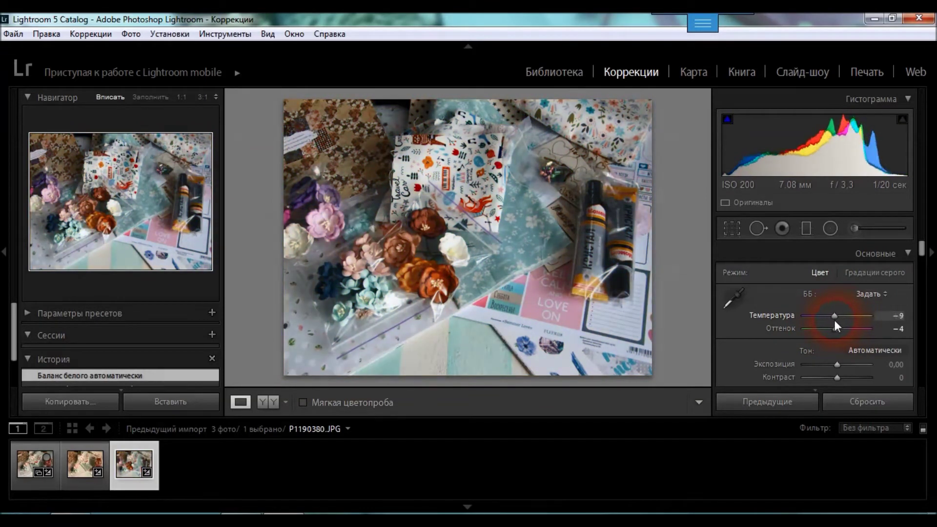
{"action": "left_click_drag", "start_coordinate": [839, 320], "coordinate": [840, 330]}
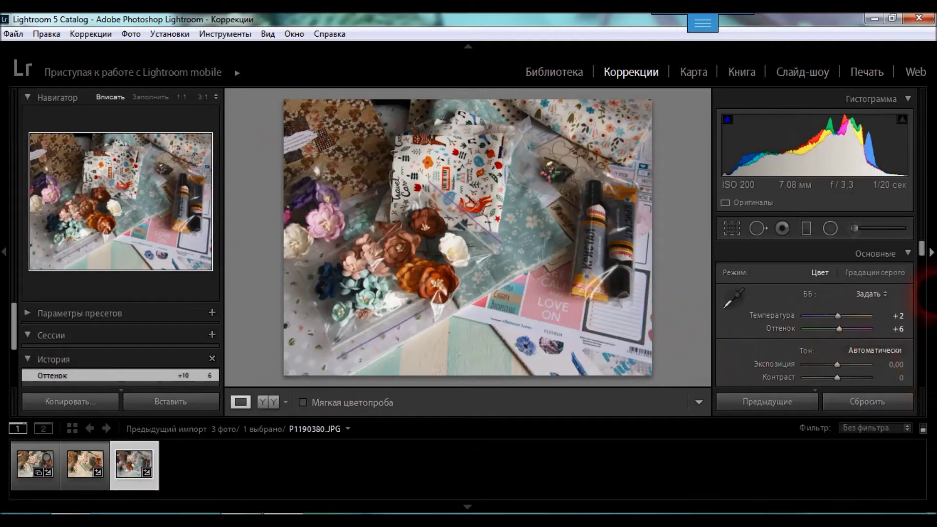
{"action": "left_click_drag", "start_coordinate": [921, 247], "coordinate": [921, 253]}
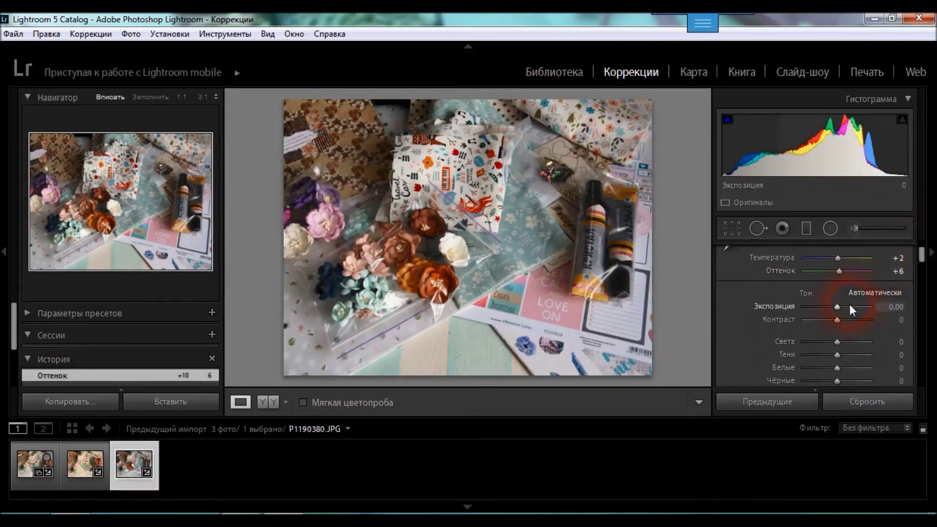
Set P1190380's Exposure to +0.96 and Contrast to +6
{"action": "left_click_drag", "start_coordinate": [850, 307], "coordinate": [844, 308]}
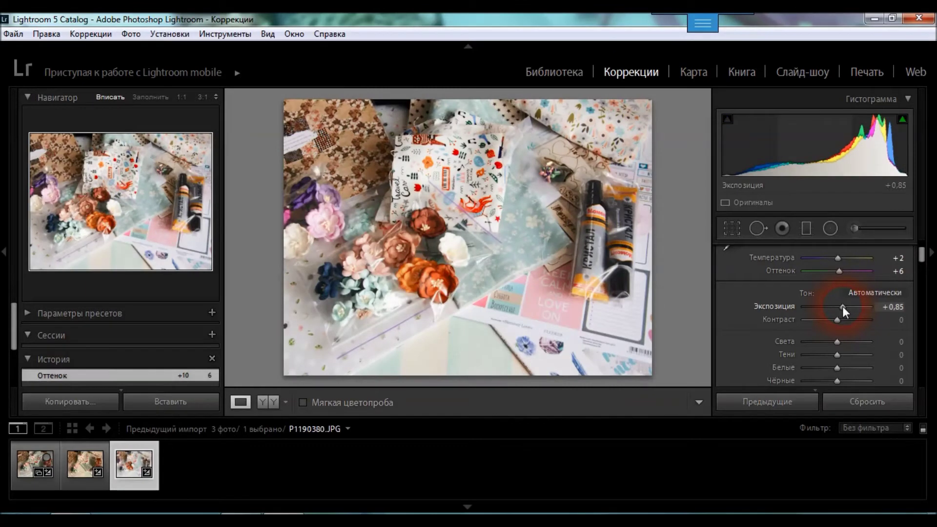
{"action": "mouse_move", "coordinate": [842, 306]}
{"action": "left_mouse_down"}
{"action": "mouse_move", "coordinate": [823, 325]}
{"action": "mouse_move", "coordinate": [857, 323]}
{"action": "mouse_move", "coordinate": [840, 326]}
{"action": "left_mouse_up"}
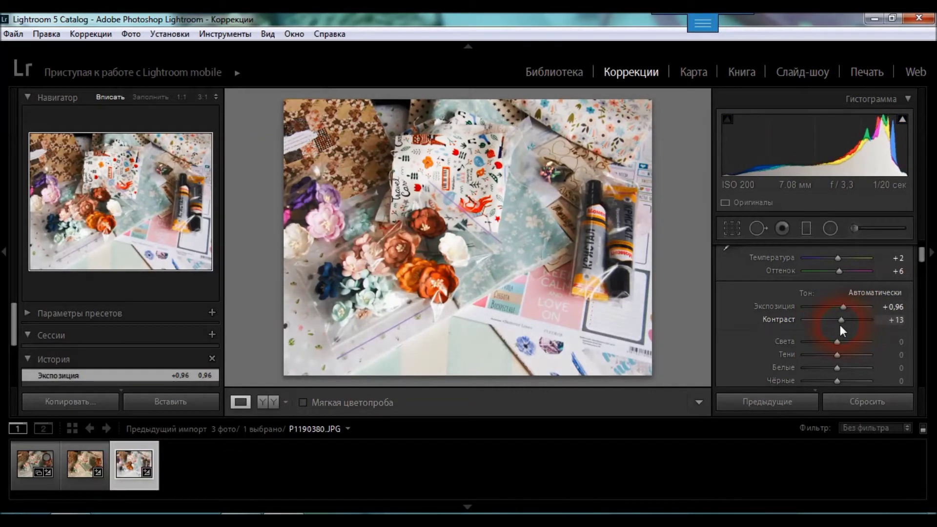
{"action": "left_click_drag", "start_coordinate": [840, 328], "coordinate": [839, 327]}
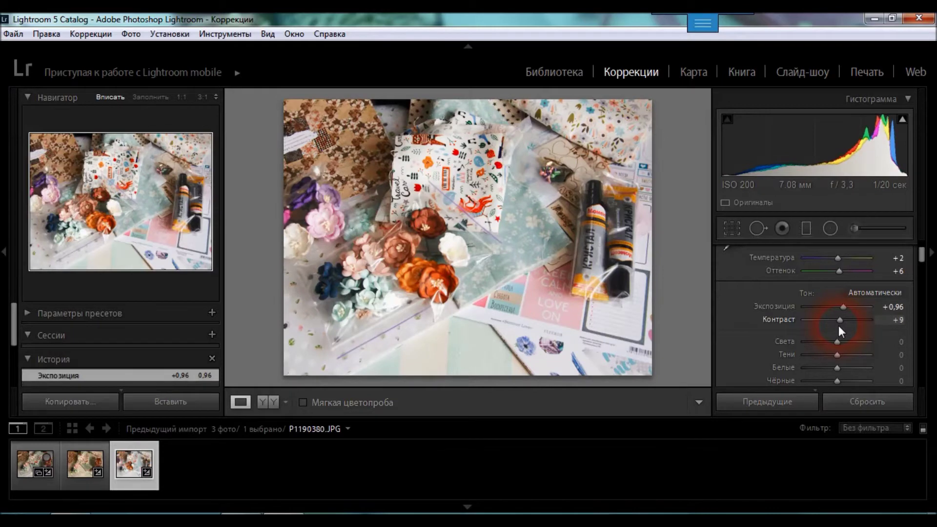
{"action": "left_click_drag", "start_coordinate": [923, 257], "coordinate": [923, 267]}
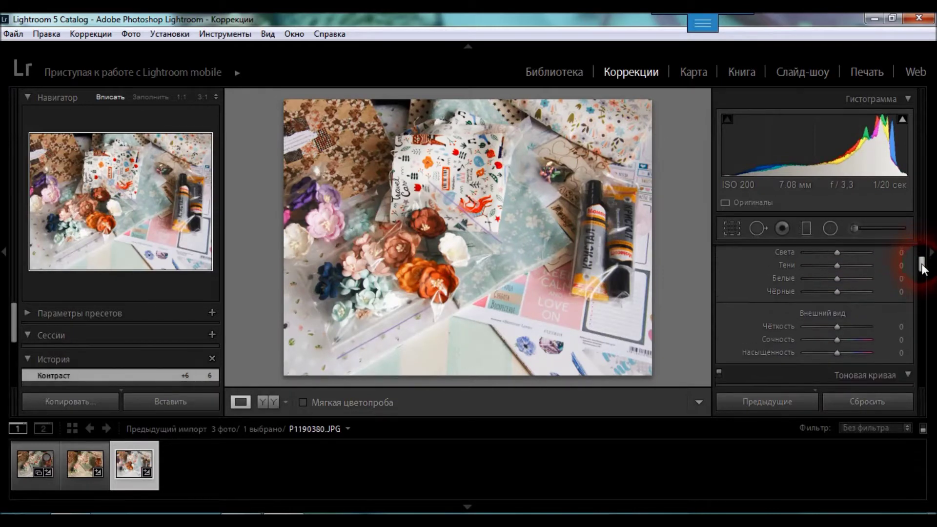
{"action": "scroll", "coordinate": [843, 260], "scroll_direction": "down", "scroll_amount": 2}
{"action": "scroll", "coordinate": [838, 295], "scroll_direction": "down", "scroll_amount": 3}
{"action": "scroll", "coordinate": [845, 288], "scroll_direction": "down", "scroll_amount": 2}
{"action": "left_click_drag", "start_coordinate": [922, 289], "coordinate": [922, 270]}
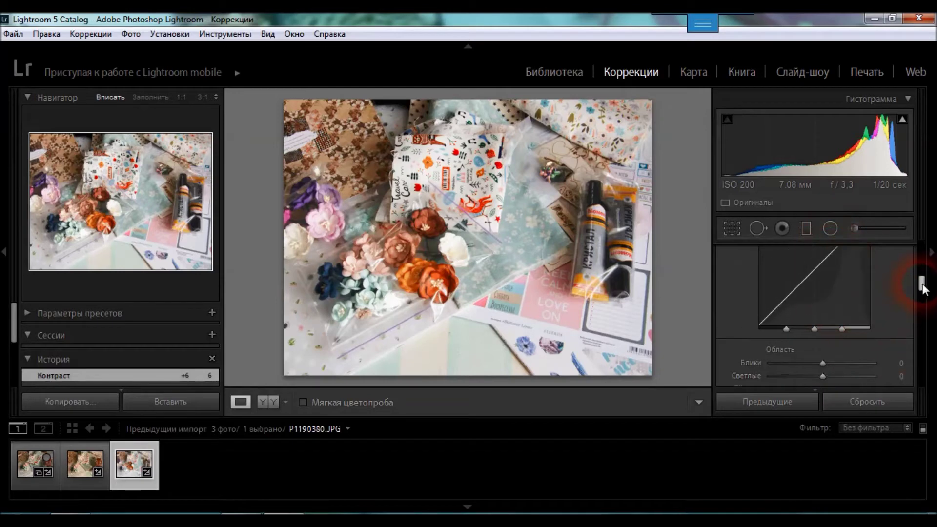
{"action": "left_click_drag", "start_coordinate": [922, 271], "coordinate": [923, 261]}
Set Highlights −6, Shadows −34, Whites −81 and Blacks −13
{"action": "left_click_drag", "start_coordinate": [844, 297], "coordinate": [791, 304]}
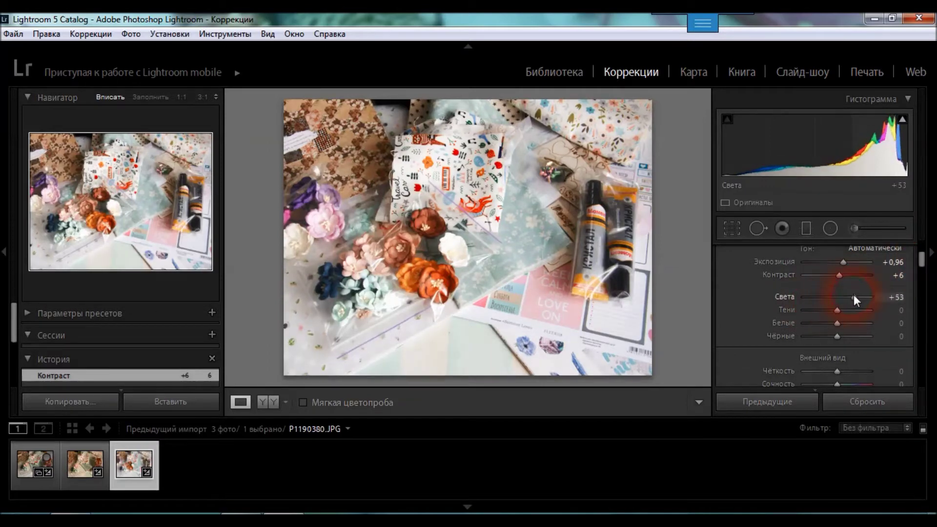
{"action": "mouse_move", "coordinate": [791, 302]}
{"action": "left_mouse_down"}
{"action": "mouse_move", "coordinate": [877, 300]}
{"action": "mouse_move", "coordinate": [843, 316]}
{"action": "mouse_move", "coordinate": [816, 311]}
{"action": "mouse_move", "coordinate": [830, 303]}
{"action": "left_mouse_up"}
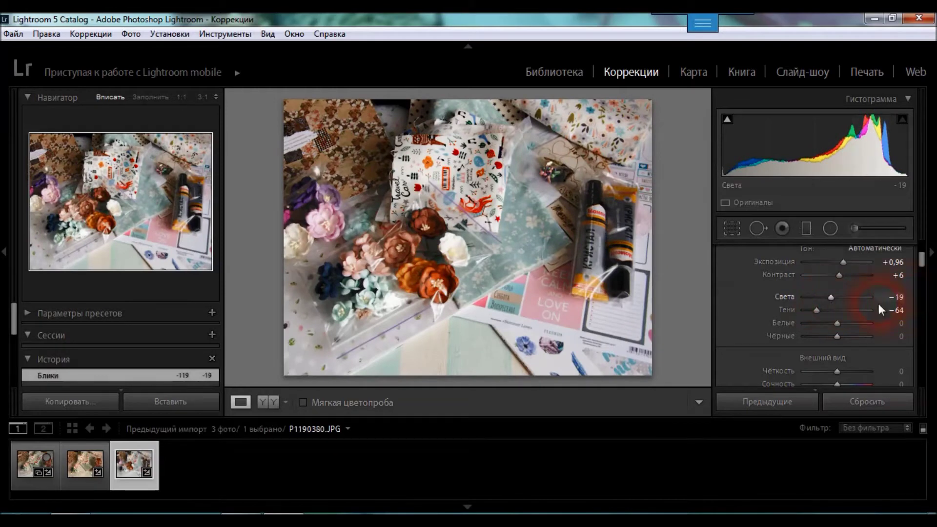
{"action": "mouse_move", "coordinate": [830, 297]}
{"action": "left_mouse_down"}
{"action": "mouse_move", "coordinate": [822, 297]}
{"action": "mouse_move", "coordinate": [836, 297]}
{"action": "mouse_move", "coordinate": [823, 326]}
{"action": "mouse_move", "coordinate": [812, 328]}
{"action": "mouse_move", "coordinate": [848, 322]}
{"action": "mouse_move", "coordinate": [759, 329]}
{"action": "left_mouse_up"}
{"action": "mouse_move", "coordinate": [837, 337]}
{"action": "left_mouse_down"}
{"action": "mouse_move", "coordinate": [793, 338]}
{"action": "mouse_move", "coordinate": [836, 334]}
{"action": "mouse_move", "coordinate": [810, 323]}
{"action": "left_mouse_up"}
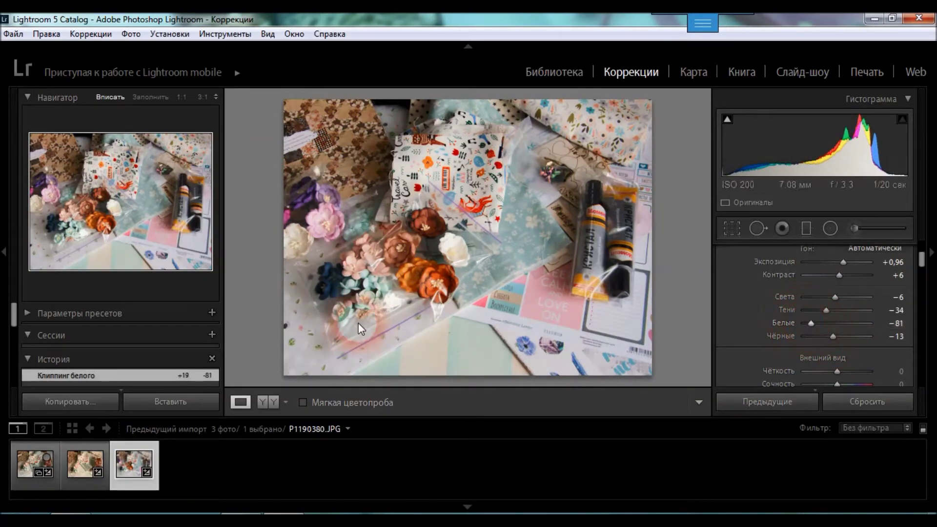
Apply the Golden Rush Hour GoldenHr-BasicUltrasharp preset to P1190380
{"action": "left_click", "coordinate": [25, 314]}
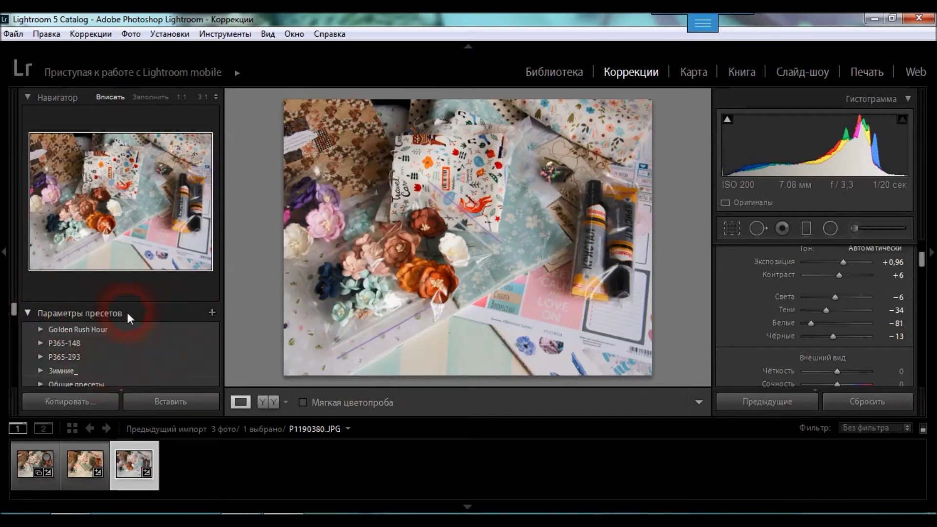
{"action": "left_click", "coordinate": [40, 371]}
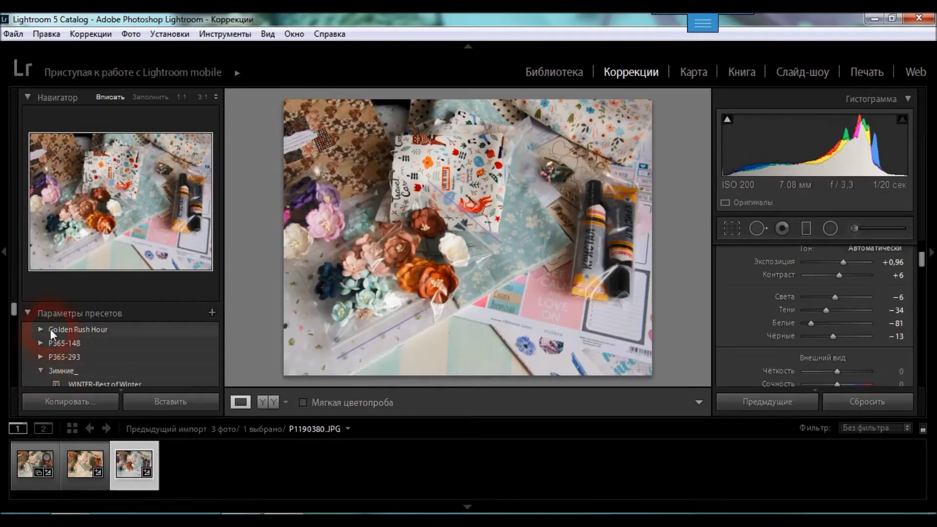
{"action": "mouse_move", "coordinate": [13, 309]}
{"action": "left_mouse_down"}
{"action": "mouse_move", "coordinate": [13, 320]}
{"action": "mouse_move", "coordinate": [14, 303]}
{"action": "left_mouse_up"}
{"action": "left_click", "coordinate": [43, 330]}
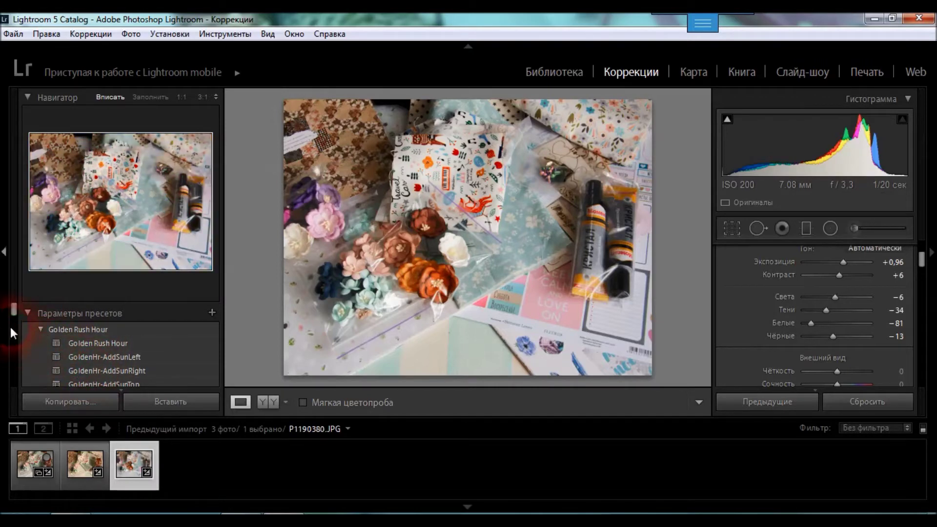
{"action": "left_click_drag", "start_coordinate": [13, 315], "coordinate": [15, 316]}
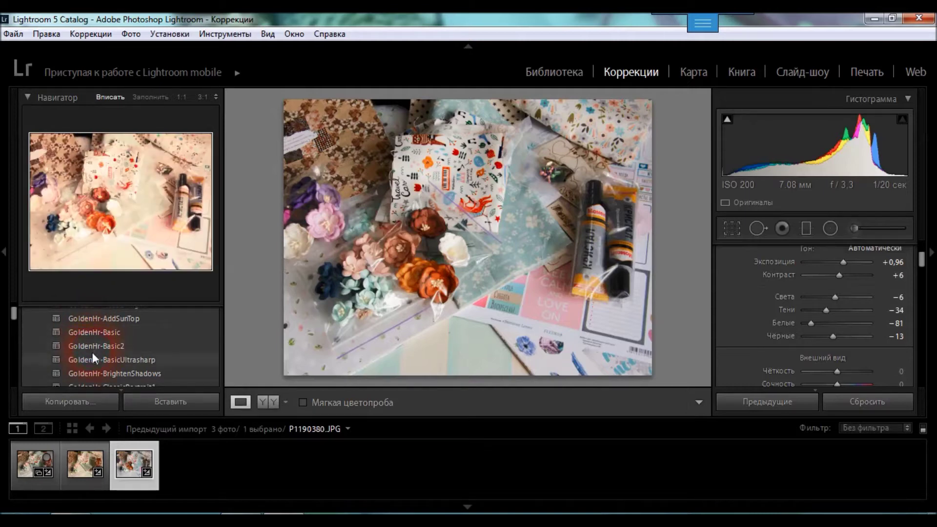
{"action": "left_click", "coordinate": [89, 360]}
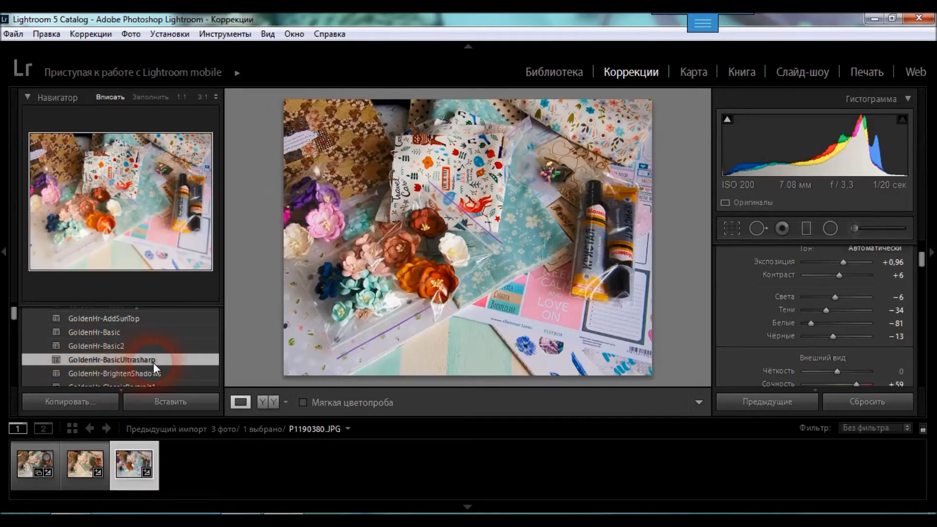
{"action": "scroll", "coordinate": [922, 256], "scroll_direction": "up", "scroll_amount": 3}
{"action": "scroll", "coordinate": [922, 256], "scroll_direction": "down", "scroll_amount": 2}
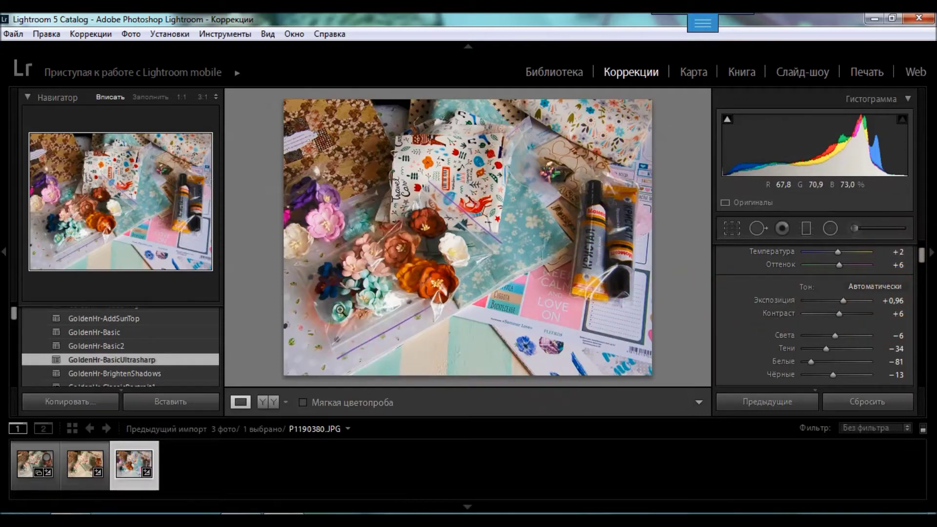
{"action": "left_click", "coordinate": [11, 317]}
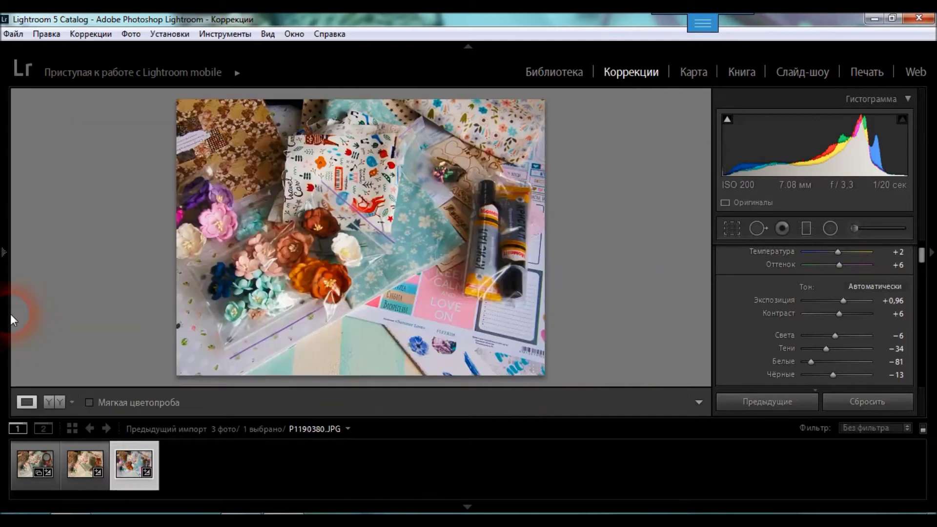
Apply the Зимние_ group's WINTER-Bright Clear Day preset to P1190380
{"action": "left_click", "coordinate": [10, 314]}
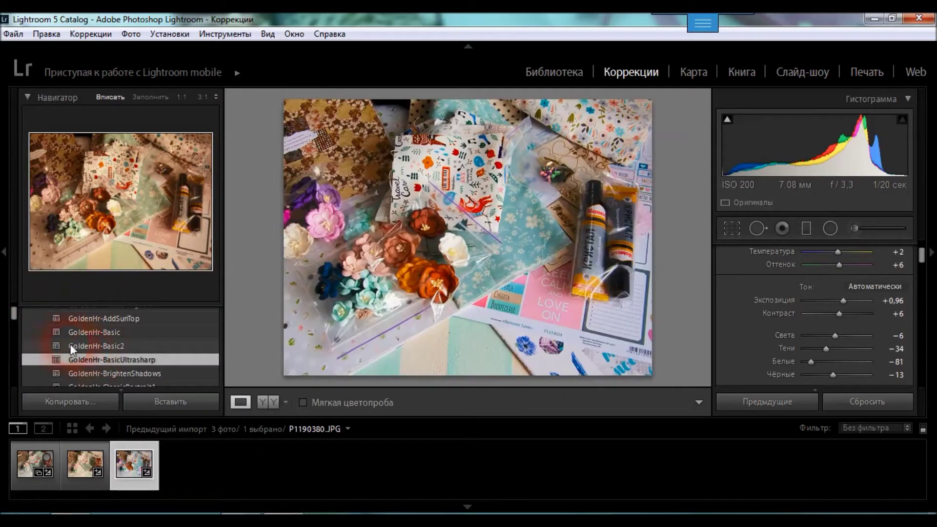
{"action": "left_click_drag", "start_coordinate": [16, 318], "coordinate": [15, 331]}
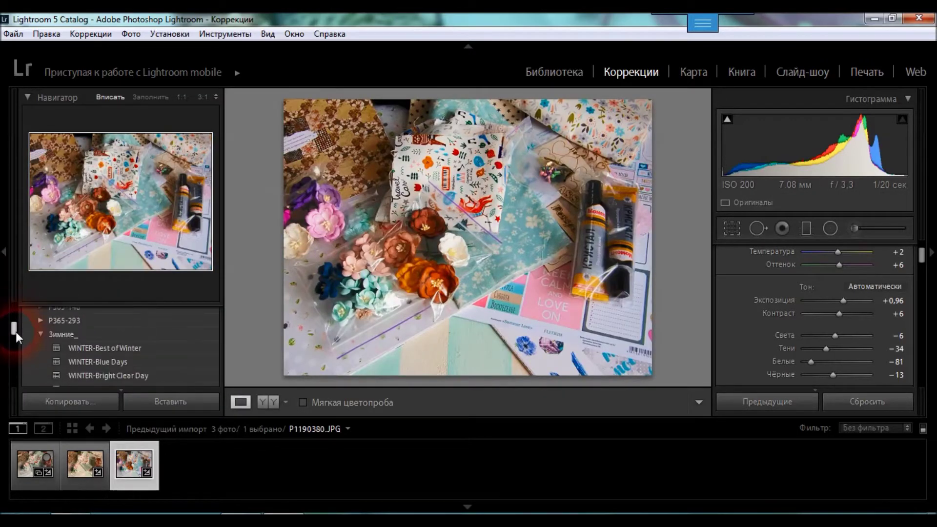
{"action": "left_click", "coordinate": [41, 334]}
{"action": "left_click", "coordinate": [40, 333]}
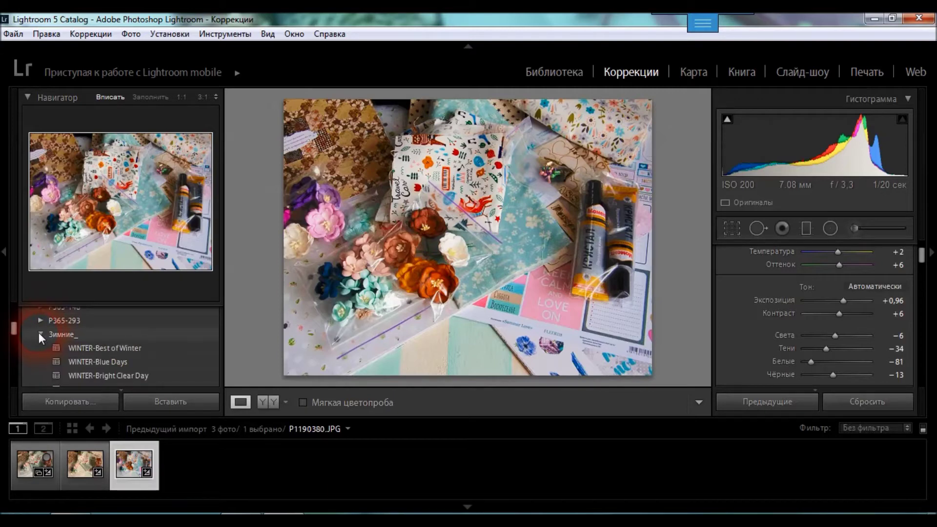
{"action": "left_click_drag", "start_coordinate": [13, 330], "coordinate": [14, 331]}
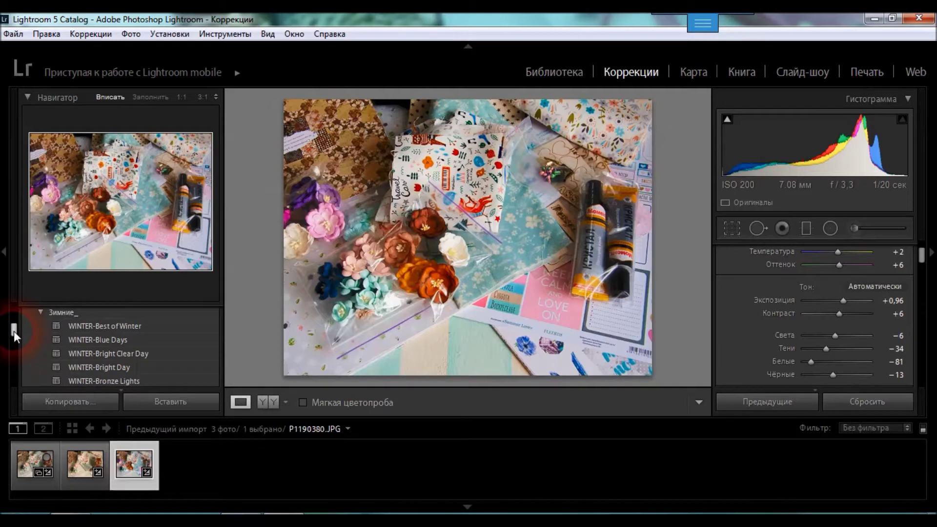
{"action": "left_click", "coordinate": [91, 356]}
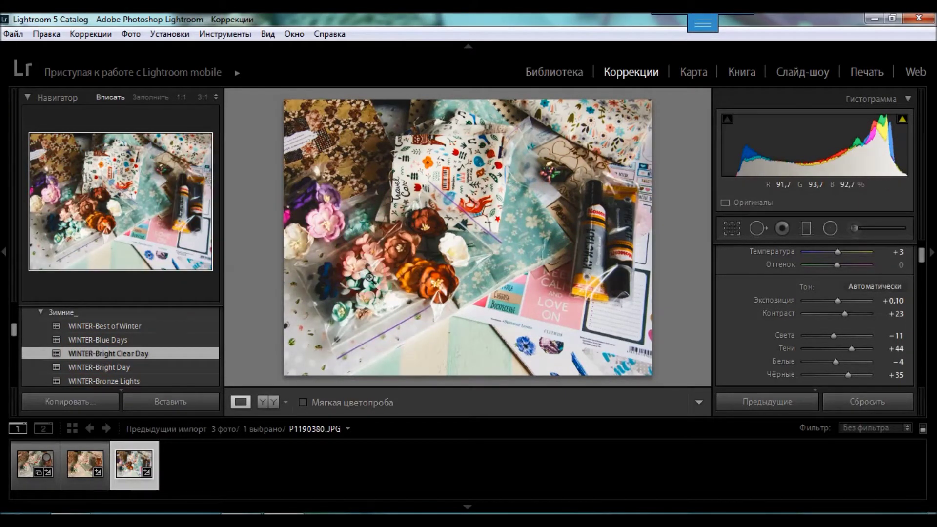
{"action": "left_click_drag", "start_coordinate": [14, 334], "coordinate": [13, 351]}
{"action": "left_click_drag", "start_coordinate": [13, 353], "coordinate": [14, 351]}
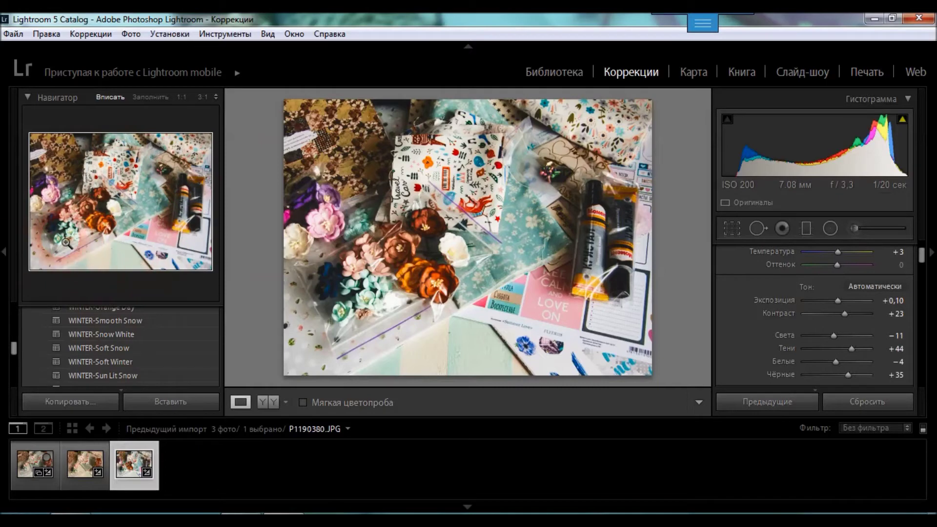
{"action": "left_click_drag", "start_coordinate": [13, 350], "coordinate": [12, 353]}
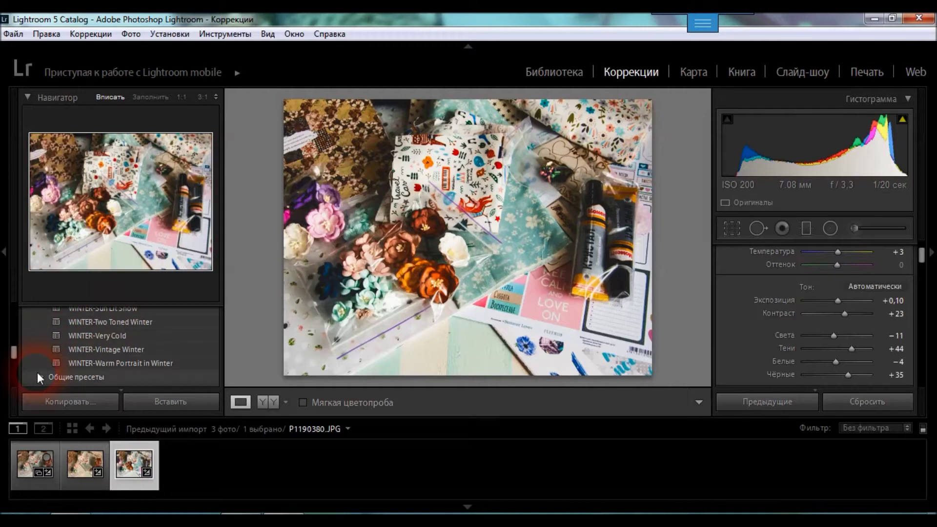
{"action": "left_click_drag", "start_coordinate": [13, 347], "coordinate": [16, 324]}
{"action": "left_click", "coordinate": [44, 354]}
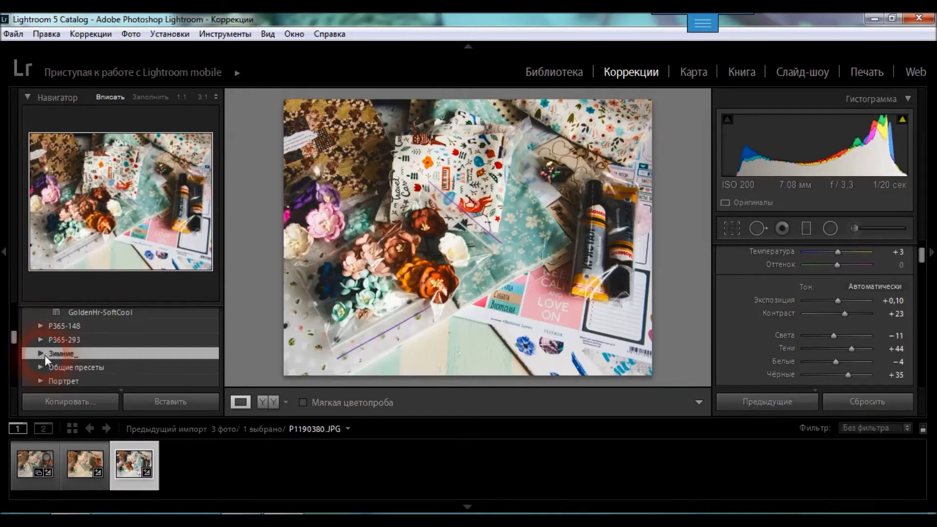
Apply the cool P365-293 preset to P1190380, then return to the Library grid
{"action": "left_click", "coordinate": [41, 340]}
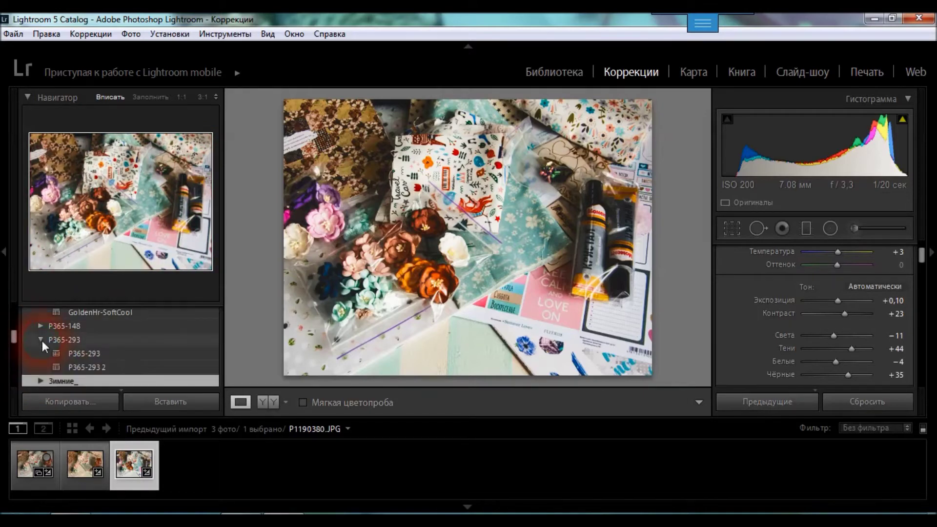
{"action": "left_click", "coordinate": [83, 352]}
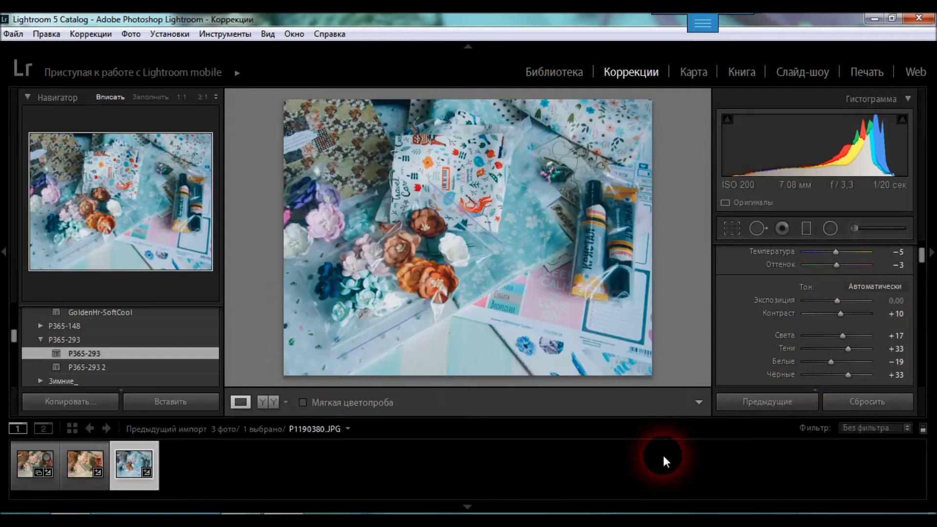
{"action": "left_click", "coordinate": [542, 75]}
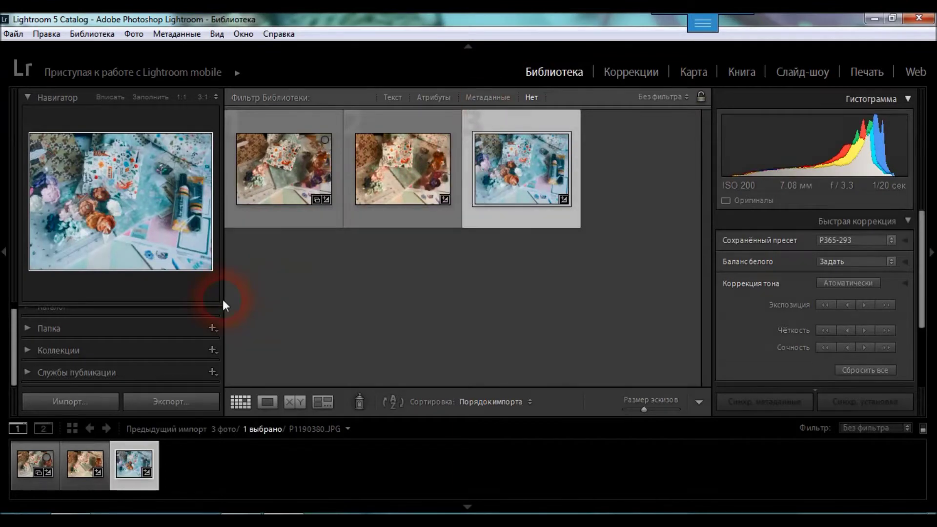
{"action": "left_click", "coordinate": [166, 407]}
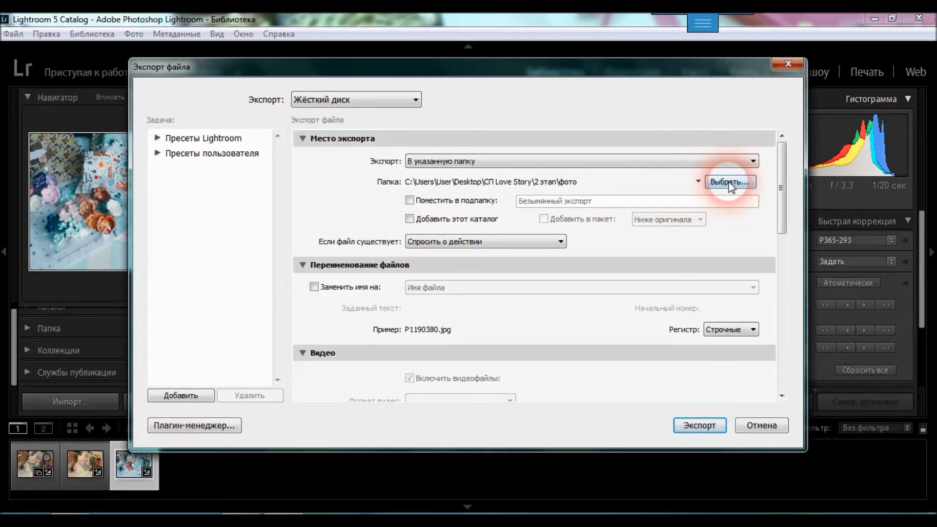
{"action": "left_click", "coordinate": [698, 182]}
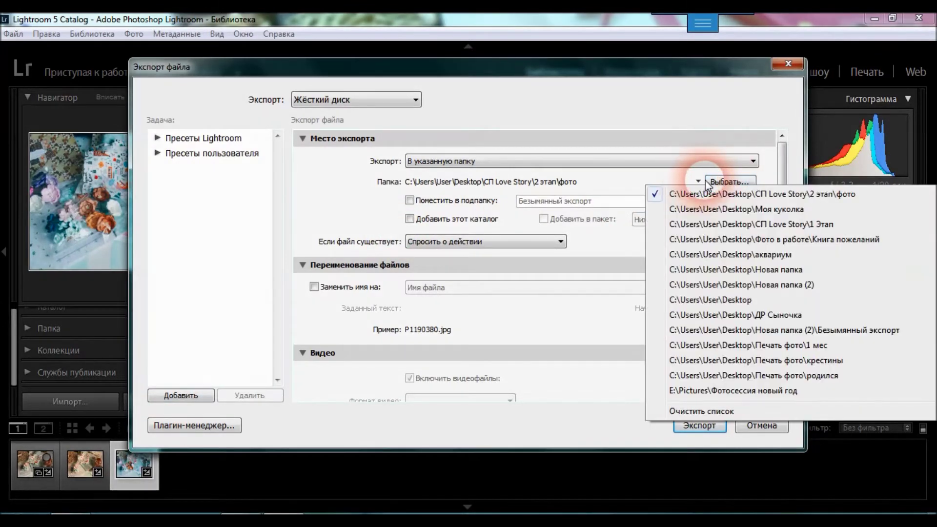
{"action": "left_click", "coordinate": [718, 184]}
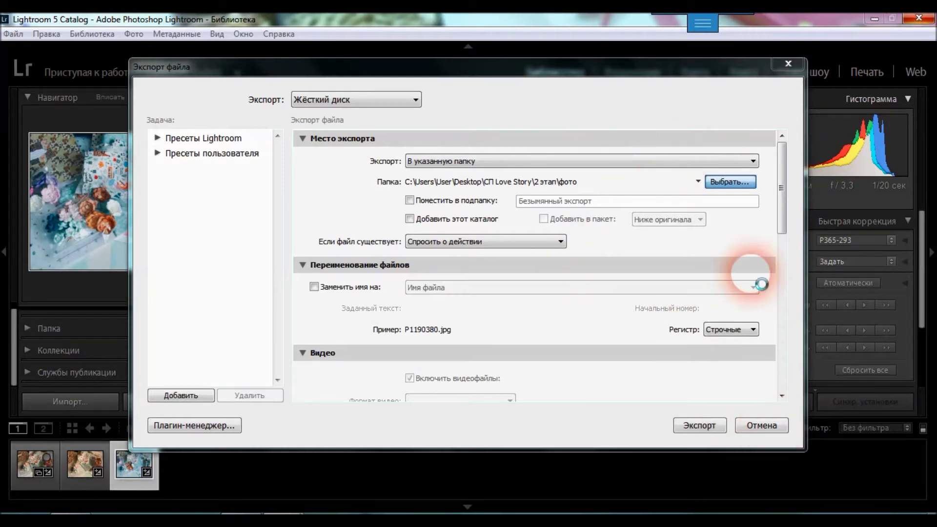
{"action": "left_click", "coordinate": [729, 182]}
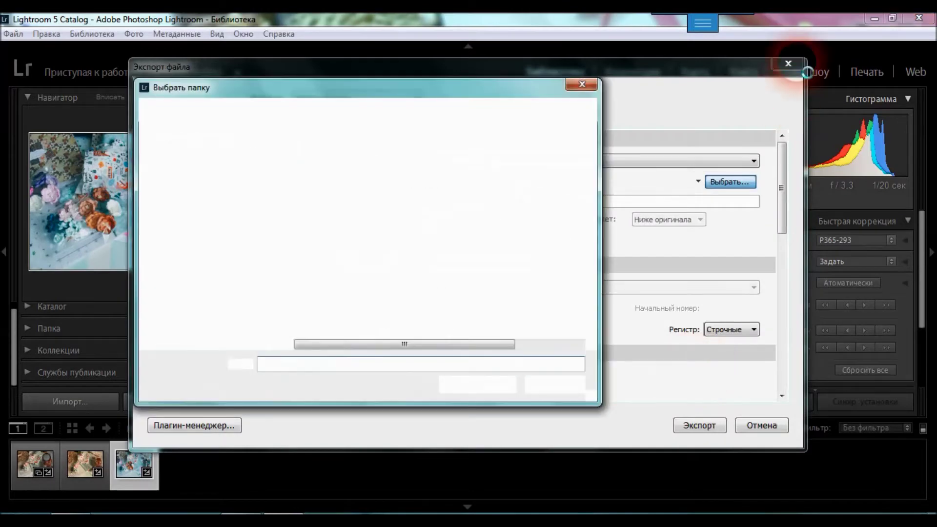
{"action": "left_click", "coordinate": [583, 85]}
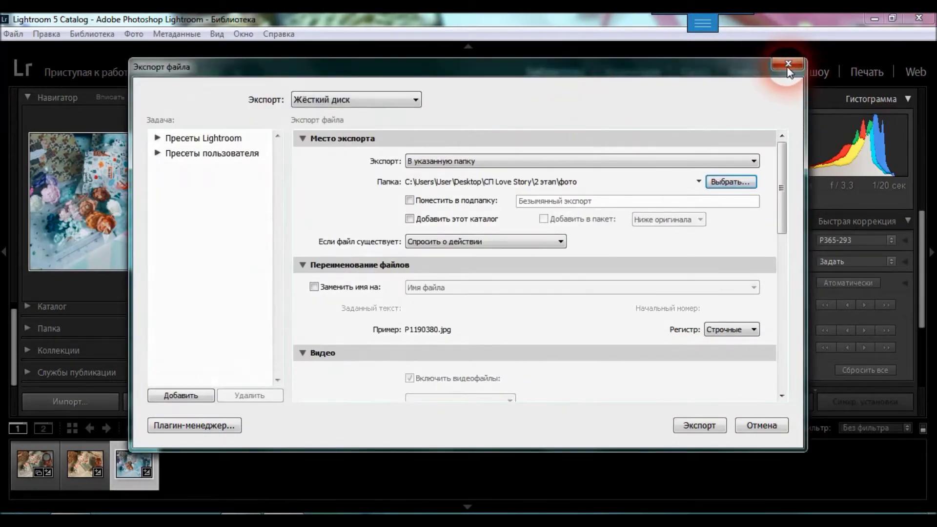
{"action": "left_click", "coordinate": [788, 64]}
{"action": "left_click", "coordinate": [138, 468]}
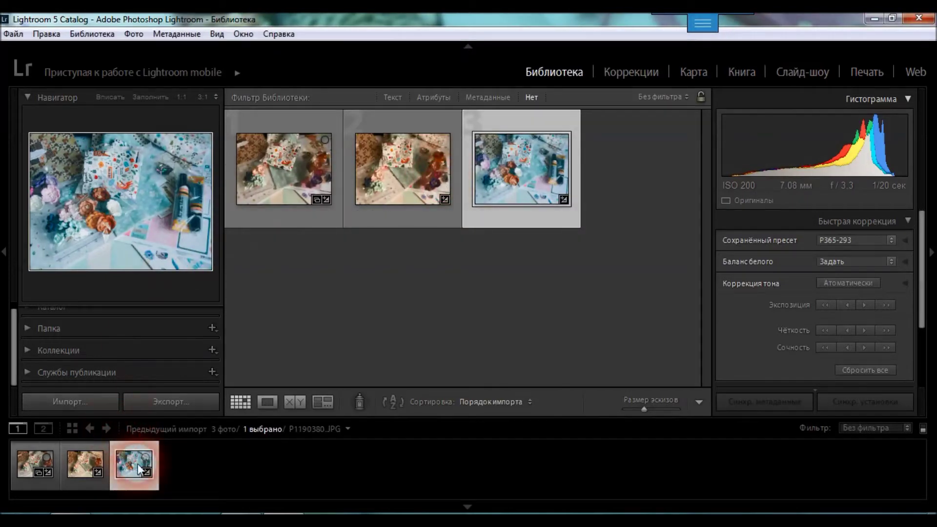
In the Develop module, step back through earlier history states (Тени -64, Блики, Тени +30, Клиппинг белого -100)
{"action": "left_click", "coordinate": [620, 73]}
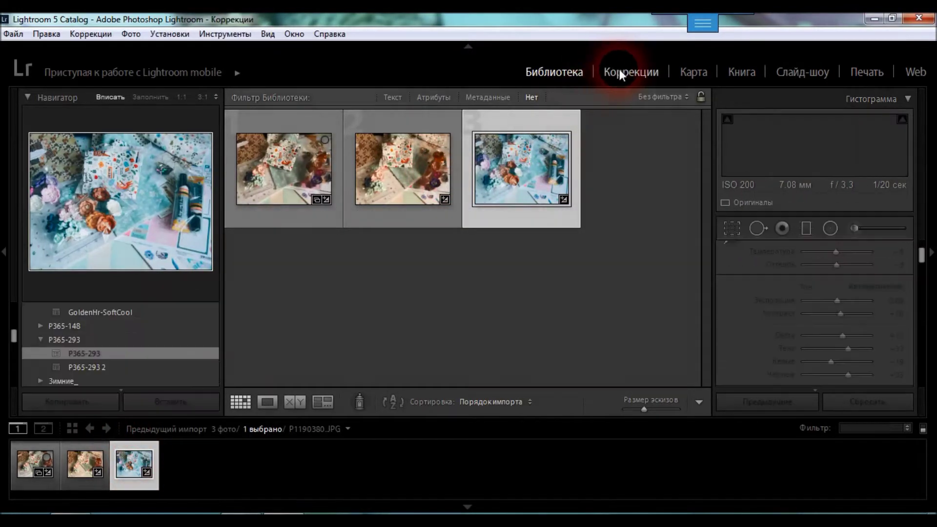
{"action": "left_click_drag", "start_coordinate": [13, 335], "coordinate": [13, 345]}
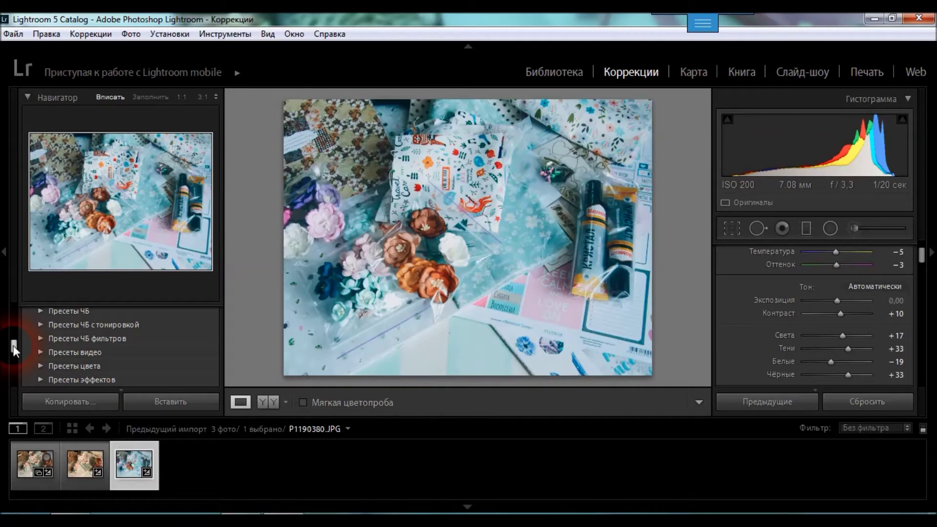
{"action": "scroll", "coordinate": [13, 346], "scroll_direction": "down", "scroll_amount": 3}
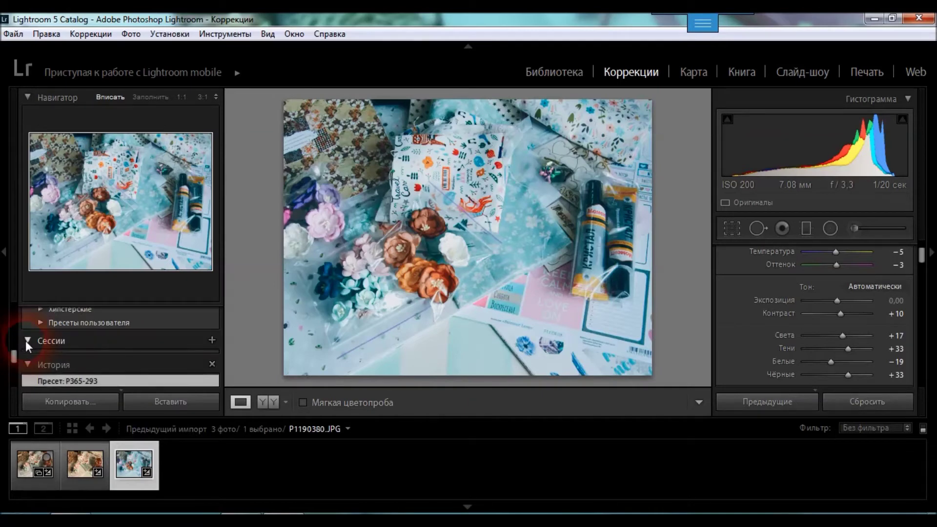
{"action": "left_click_drag", "start_coordinate": [16, 363], "coordinate": [15, 373]}
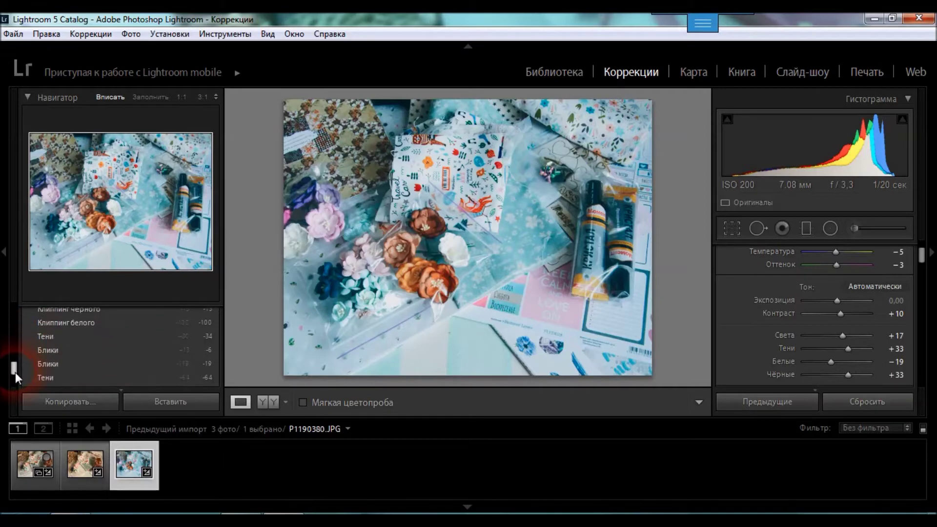
{"action": "left_click", "coordinate": [62, 374]}
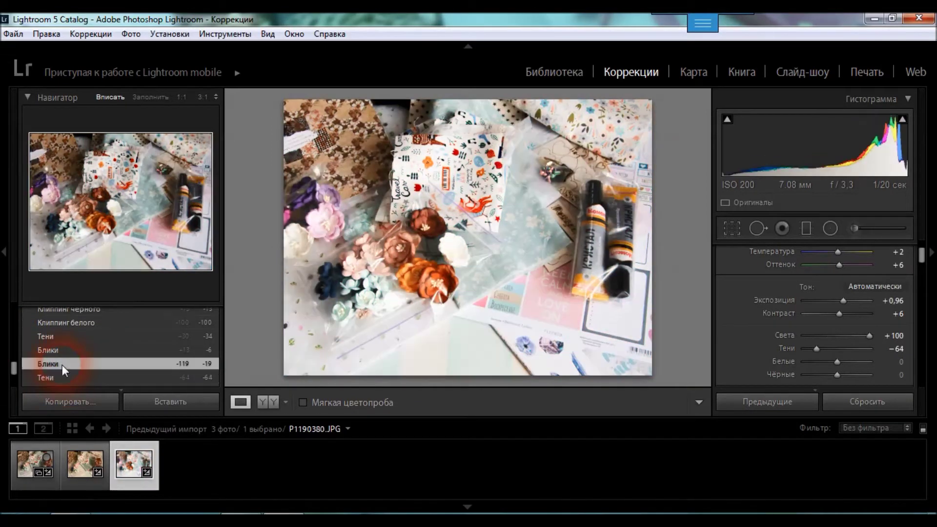
{"action": "left_click", "coordinate": [60, 350]}
{"action": "left_click", "coordinate": [60, 336]}
{"action": "left_click", "coordinate": [57, 318]}
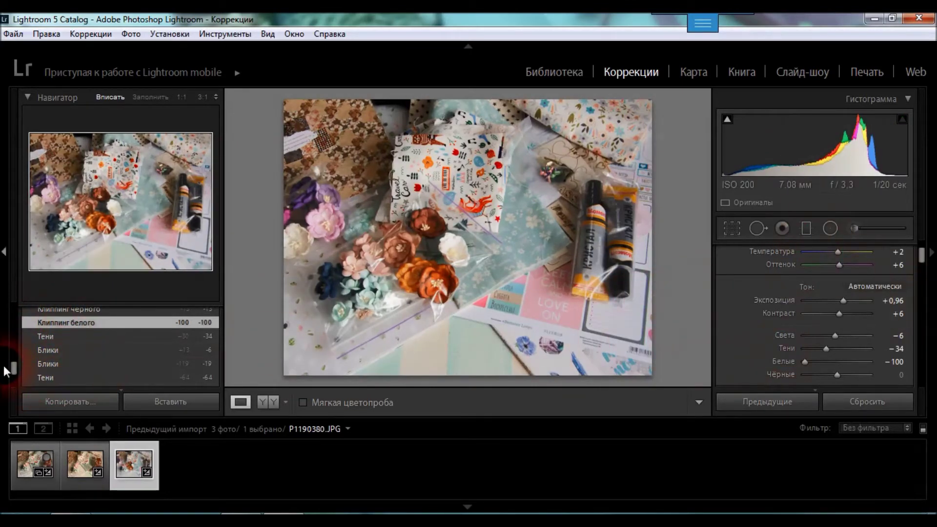
Settle on the 'Пресет: GoldenHr-BasicUltrasharp' history state after briefly previewing WINTER-Bright Clear Day
{"action": "mouse_move", "coordinate": [13, 370]}
{"action": "left_mouse_down"}
{"action": "mouse_move", "coordinate": [14, 379]}
{"action": "mouse_move", "coordinate": [14, 365]}
{"action": "left_mouse_up"}
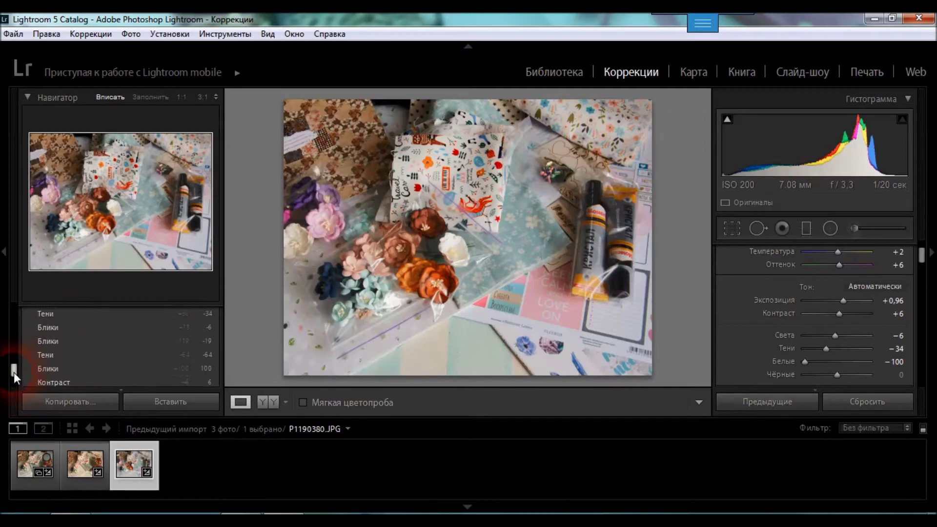
{"action": "left_click", "coordinate": [96, 350]}
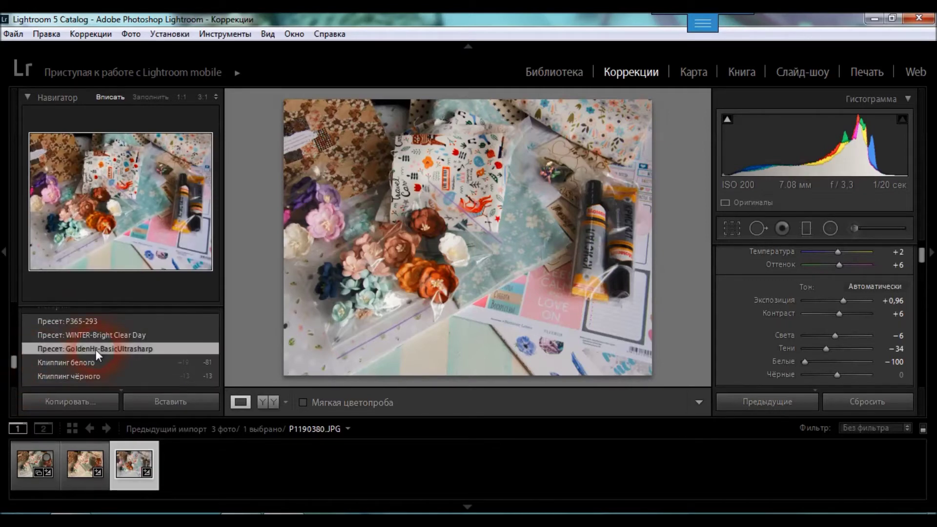
{"action": "left_click", "coordinate": [89, 336]}
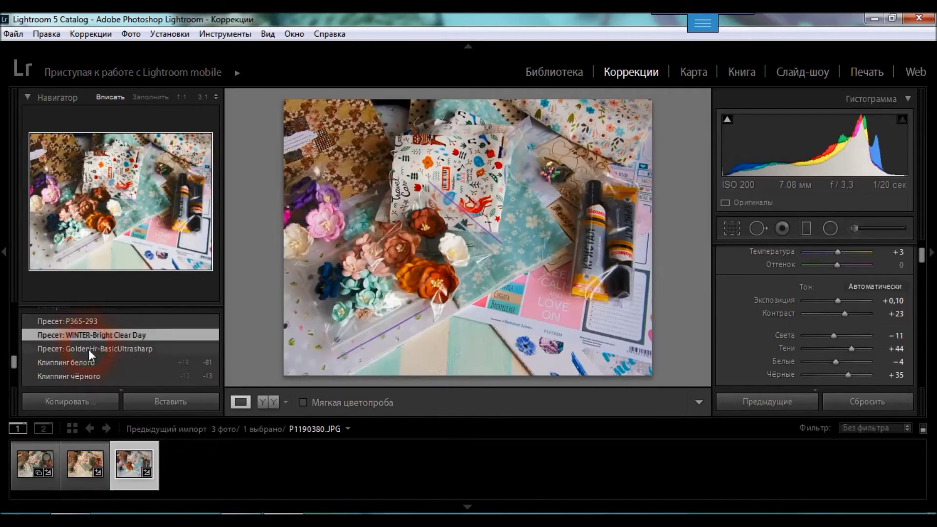
{"action": "left_click", "coordinate": [88, 346]}
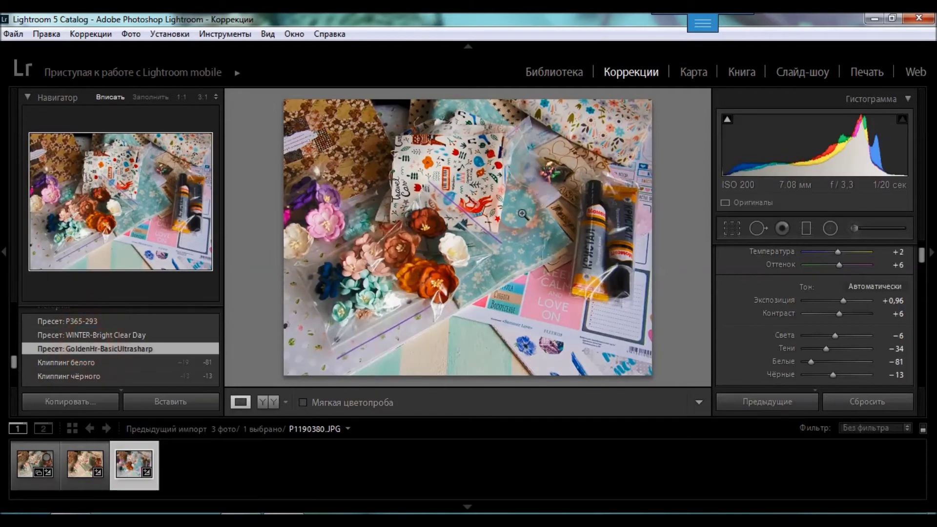
{"action": "left_click", "coordinate": [286, 224]}
{"action": "key", "text": "ctrl+a"}
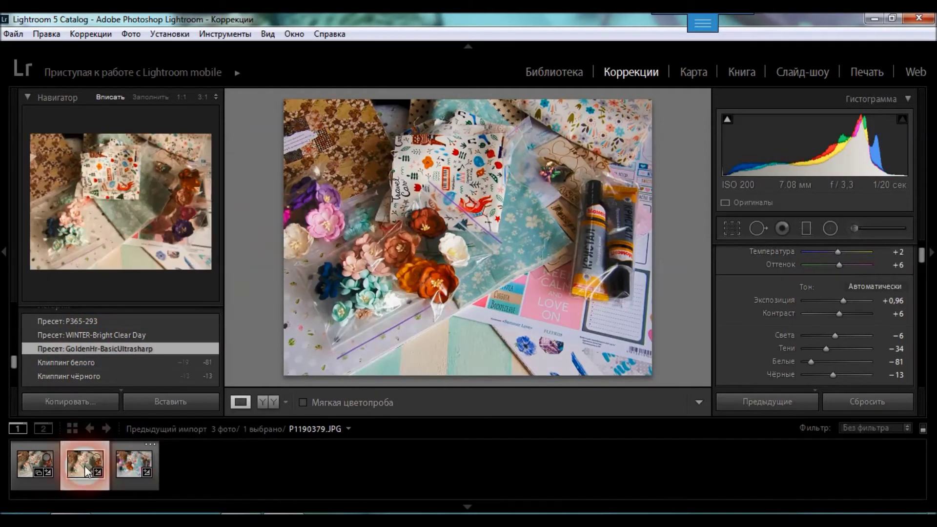
Select only the third photo, P1190380, in the grid
{"action": "left_click", "coordinate": [554, 71]}
{"action": "left_click", "coordinate": [510, 125]}
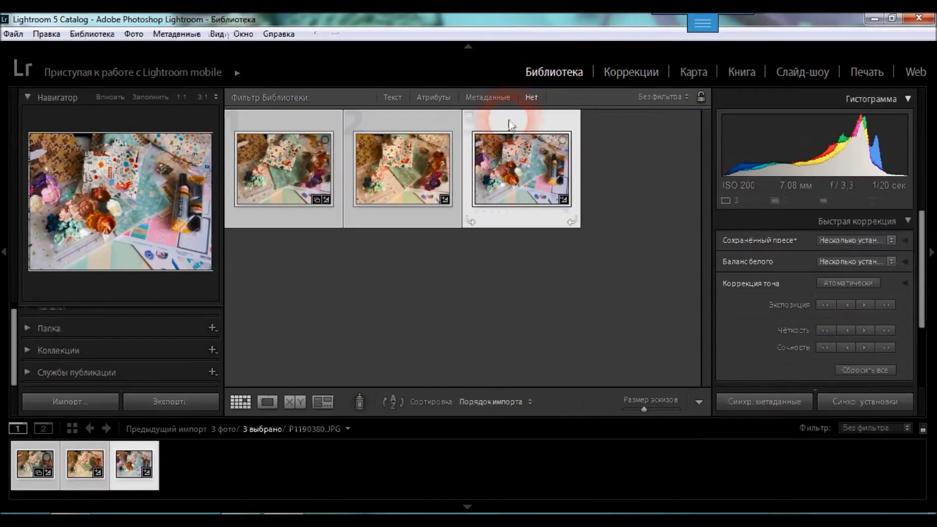
{"action": "left_click", "coordinate": [491, 180]}
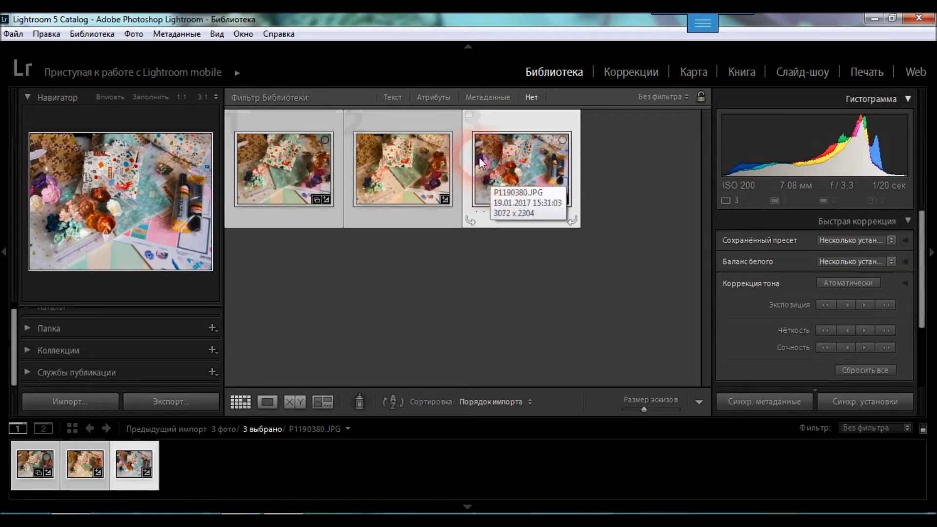
{"action": "left_click", "coordinate": [452, 170]}
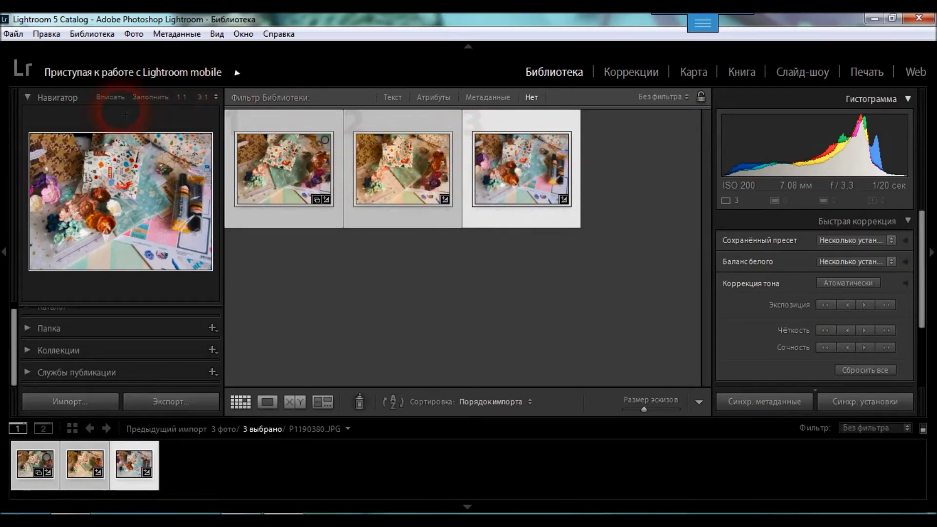
{"action": "left_click", "coordinate": [229, 181]}
{"action": "left_click", "coordinate": [551, 183]}
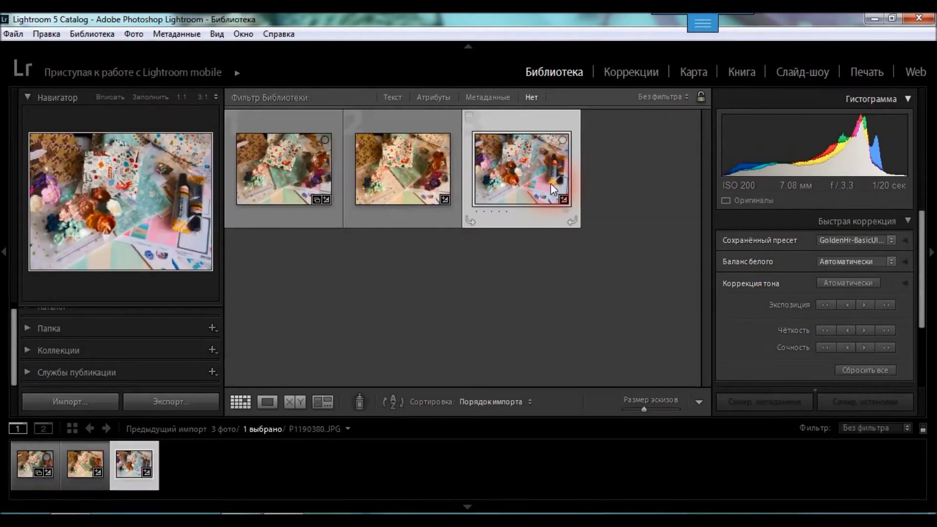
Open the export settings and browse for a different export destination
{"action": "left_click", "coordinate": [149, 387]}
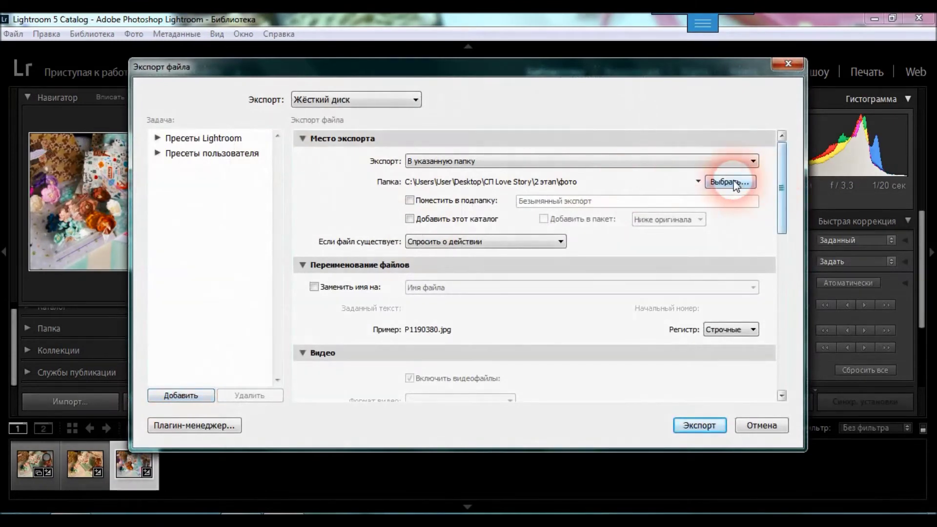
{"action": "left_click", "coordinate": [698, 181]}
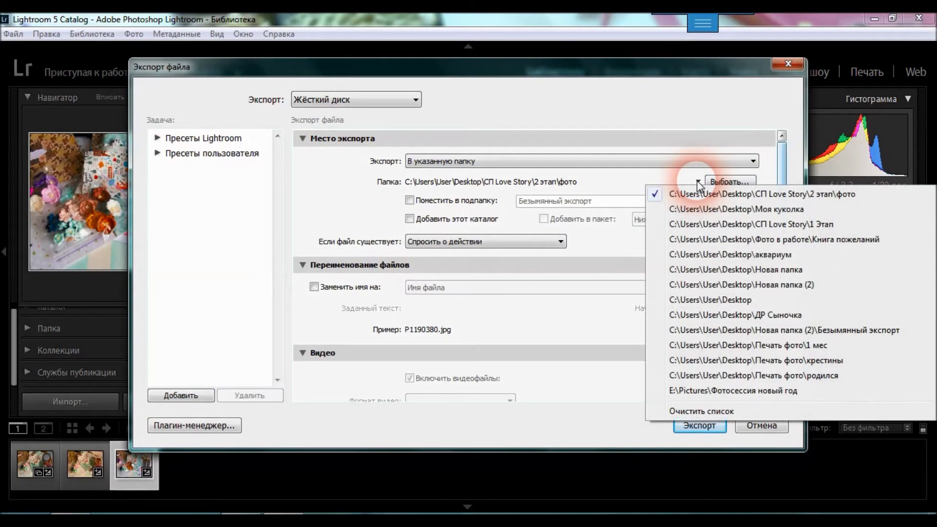
{"action": "left_click", "coordinate": [717, 184]}
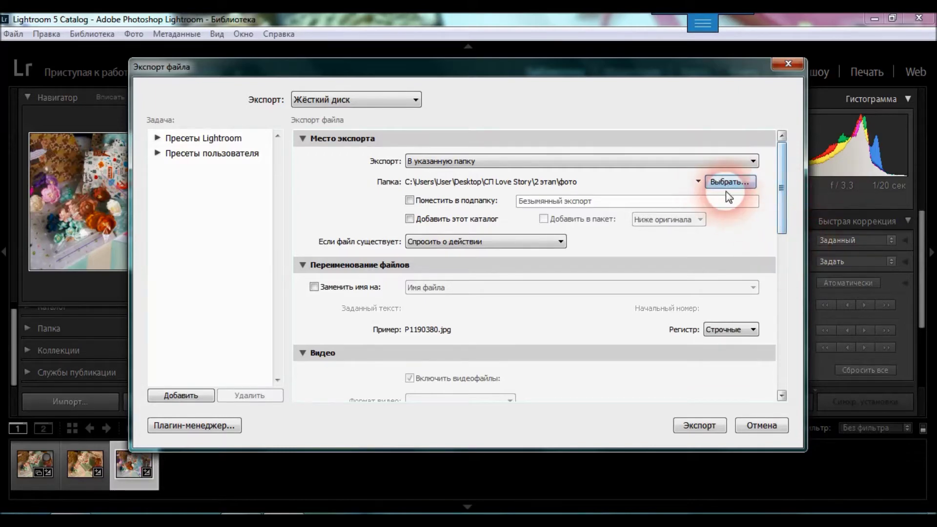
{"action": "left_click", "coordinate": [728, 191]}
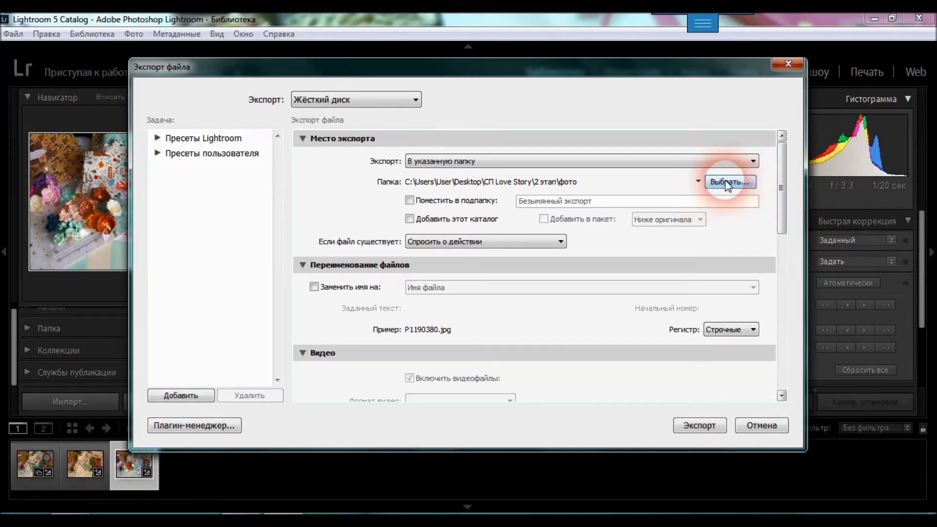
{"action": "left_click", "coordinate": [727, 183]}
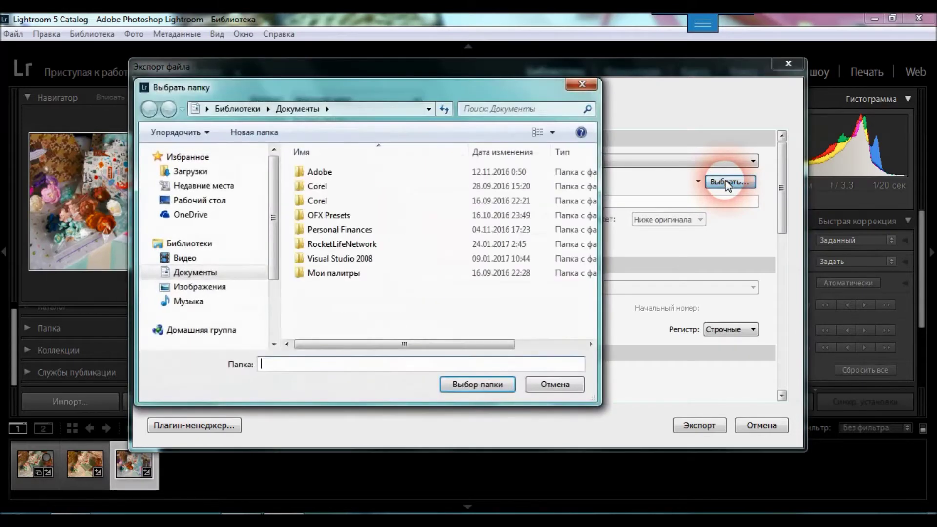
Set the export folder to Фото в работе on the desktop and start exporting
{"action": "left_click", "coordinate": [213, 201]}
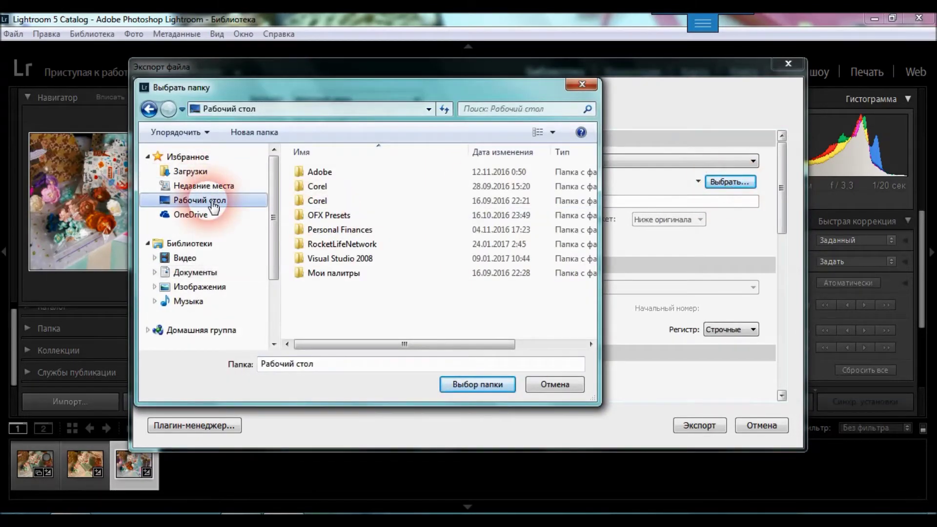
{"action": "left_click_drag", "start_coordinate": [592, 220], "coordinate": [584, 272]}
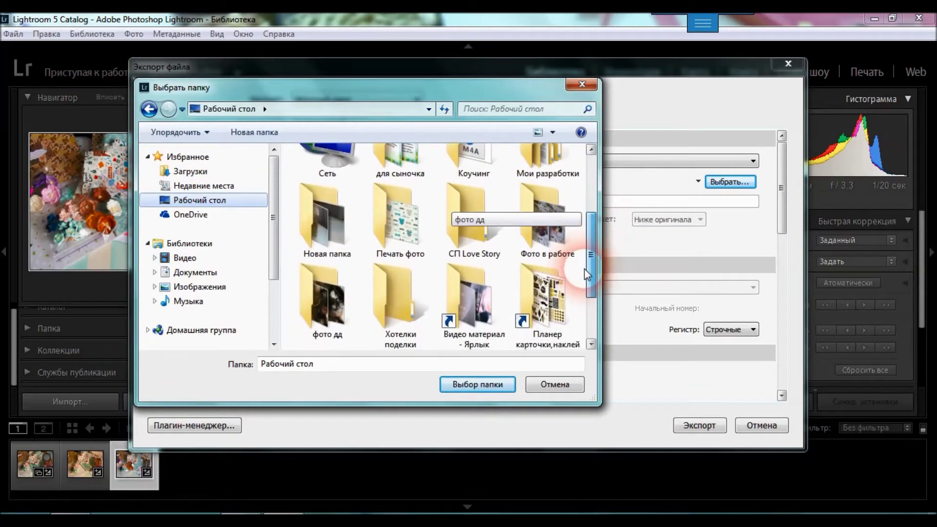
{"action": "left_click", "coordinate": [562, 219]}
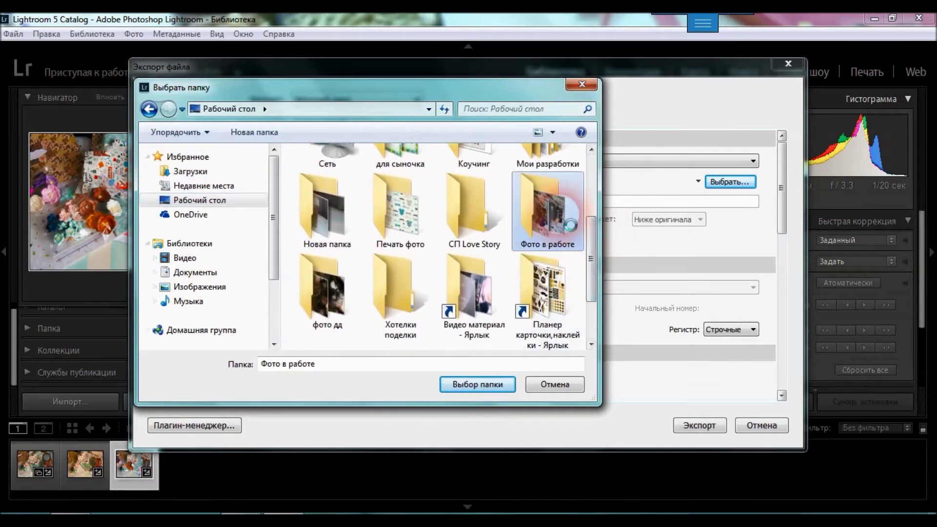
{"action": "double_click", "coordinate": [561, 218]}
{"action": "left_click", "coordinate": [461, 384]}
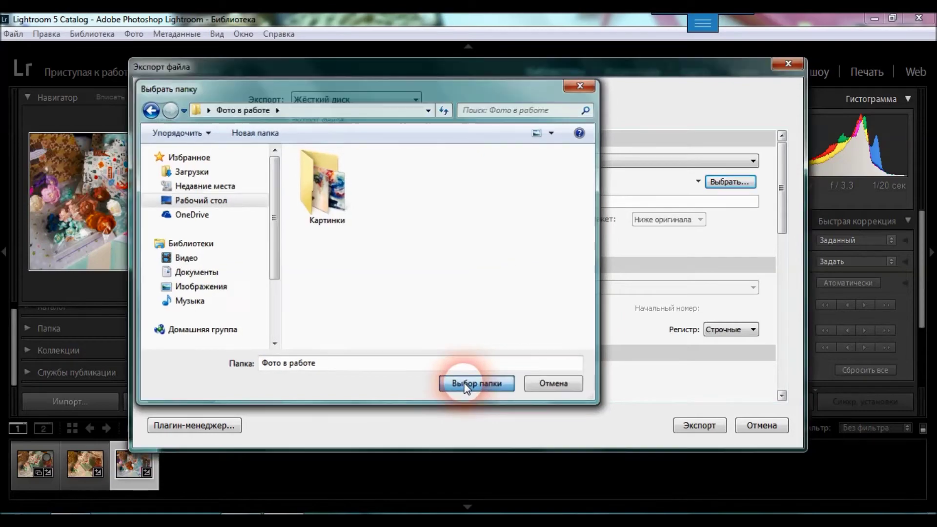
{"action": "left_click", "coordinate": [694, 419]}
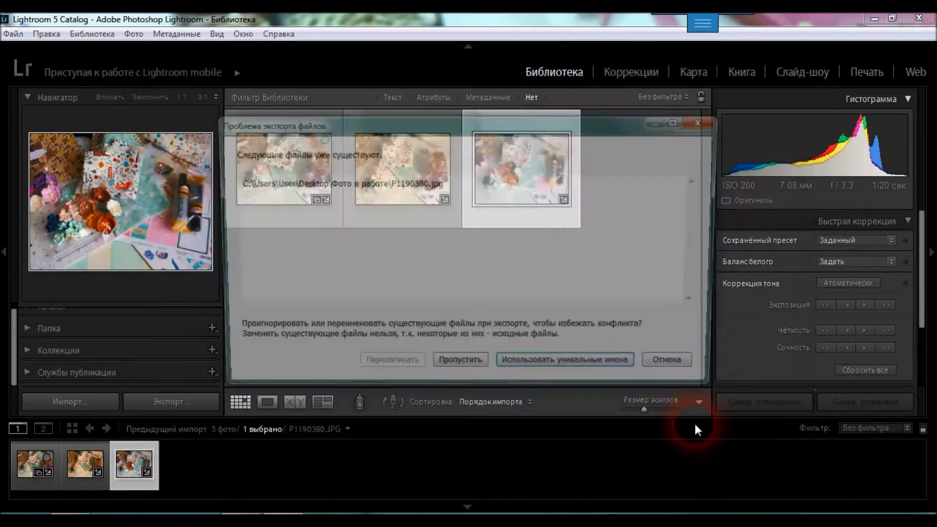
Export under the unique name P1190380-2.jpg, then quit Lightroom, skipping the catalog backup
{"action": "left_click", "coordinate": [549, 376]}
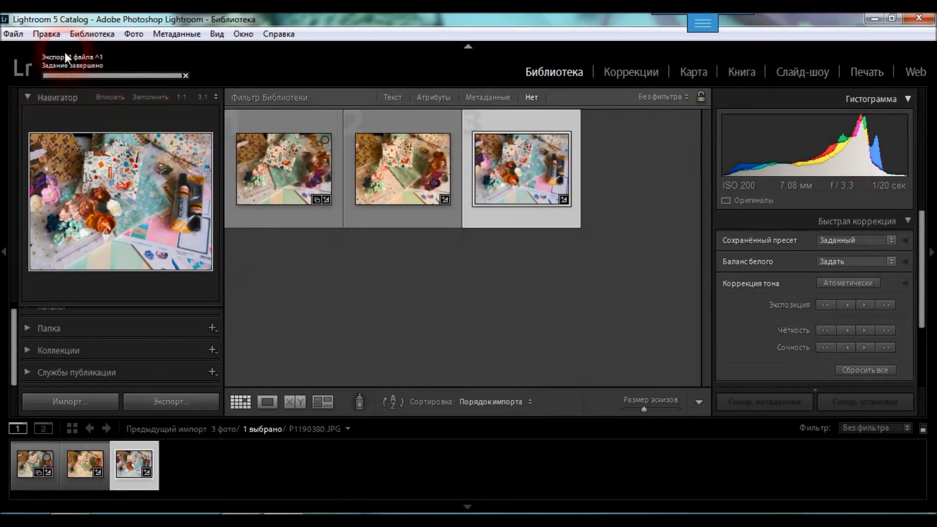
{"action": "left_click", "coordinate": [924, 20]}
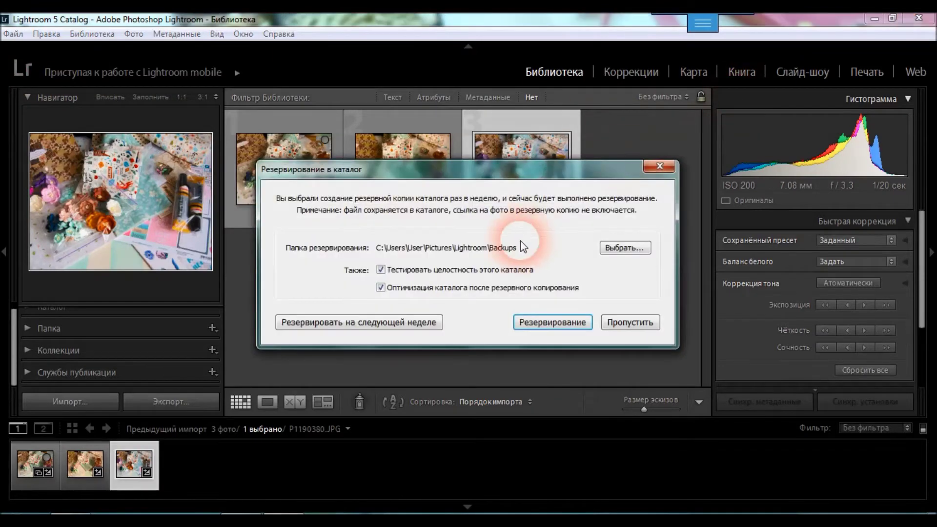
{"action": "left_click", "coordinate": [630, 324]}
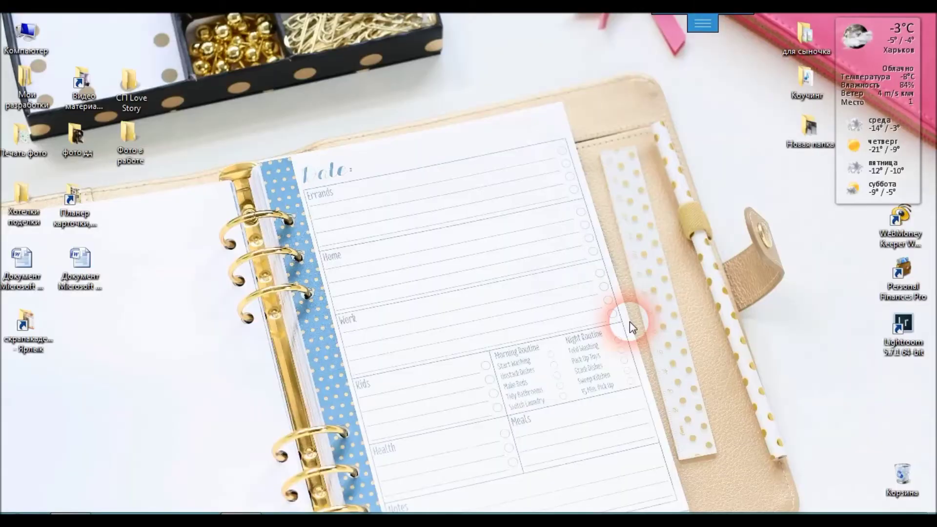
Open the desktop folder Фото в работе and try a first photo selection
{"action": "left_click", "coordinate": [129, 163]}
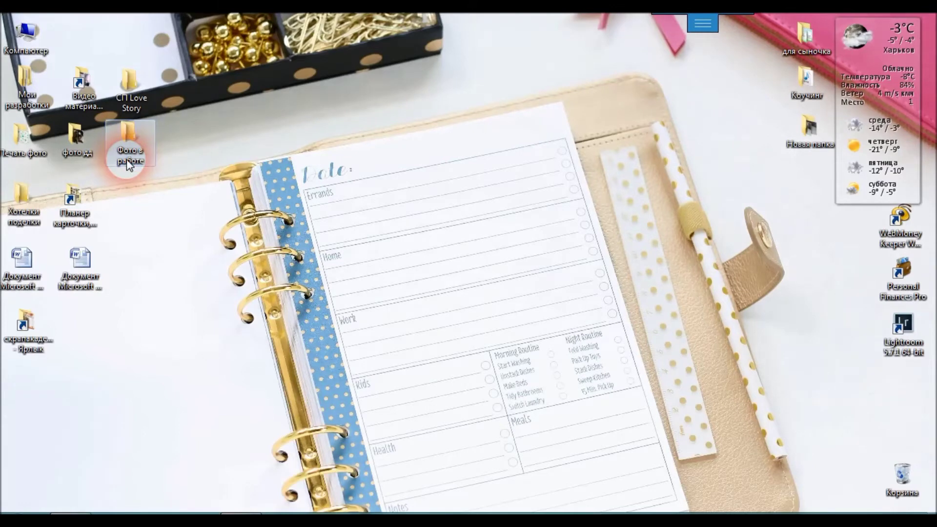
{"action": "double_click", "coordinate": [128, 163]}
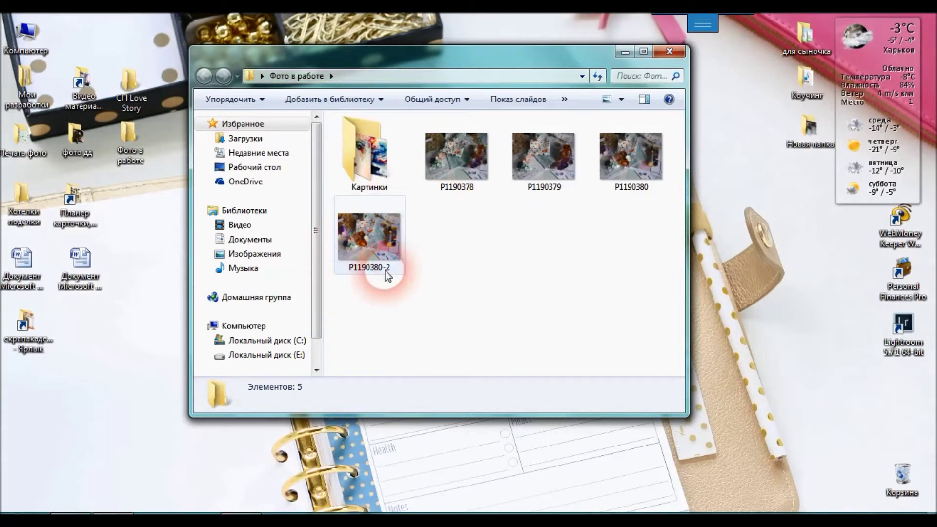
{"action": "mouse_move", "coordinate": [677, 147]}
{"action": "left_mouse_down"}
{"action": "mouse_move", "coordinate": [476, 185]}
{"action": "mouse_move", "coordinate": [444, 172]}
{"action": "left_mouse_up"}
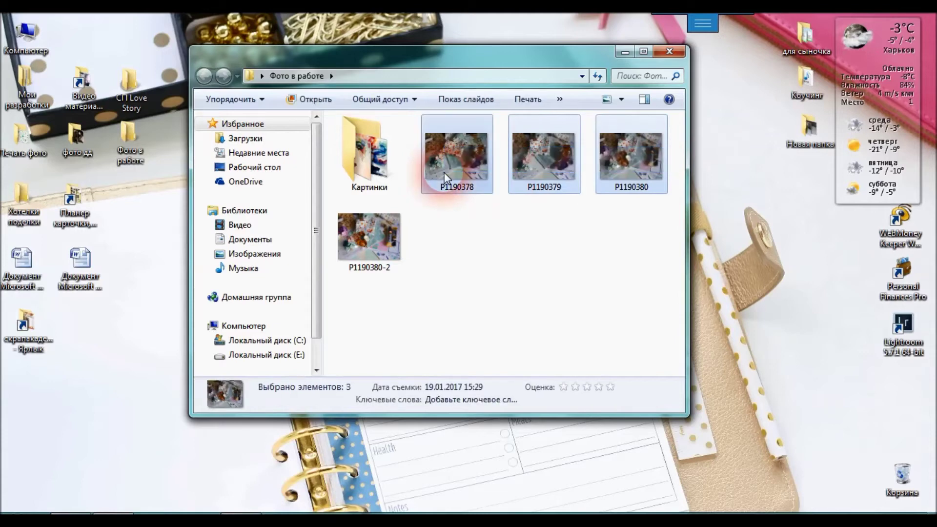
{"action": "right_click", "coordinate": [454, 183]}
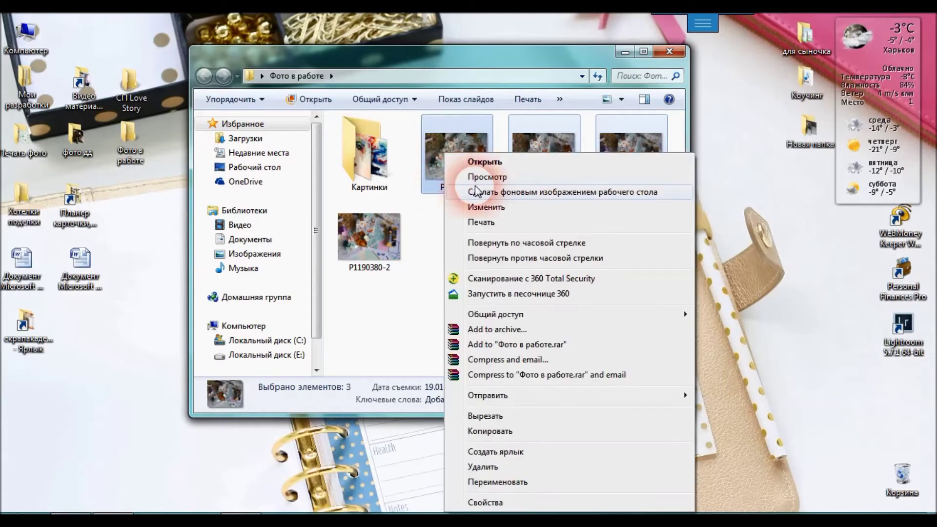
{"action": "left_click", "coordinate": [420, 298]}
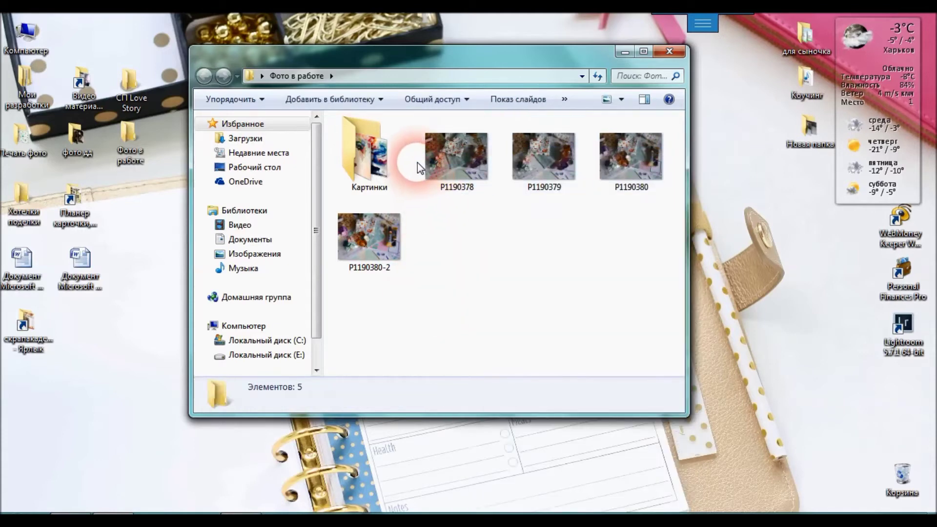
Delete photos P1190378 and P1190379, then select the exported copy P1190380-2
{"action": "left_click_drag", "start_coordinate": [417, 163], "coordinate": [544, 150]}
{"action": "right_click", "coordinate": [544, 150]}
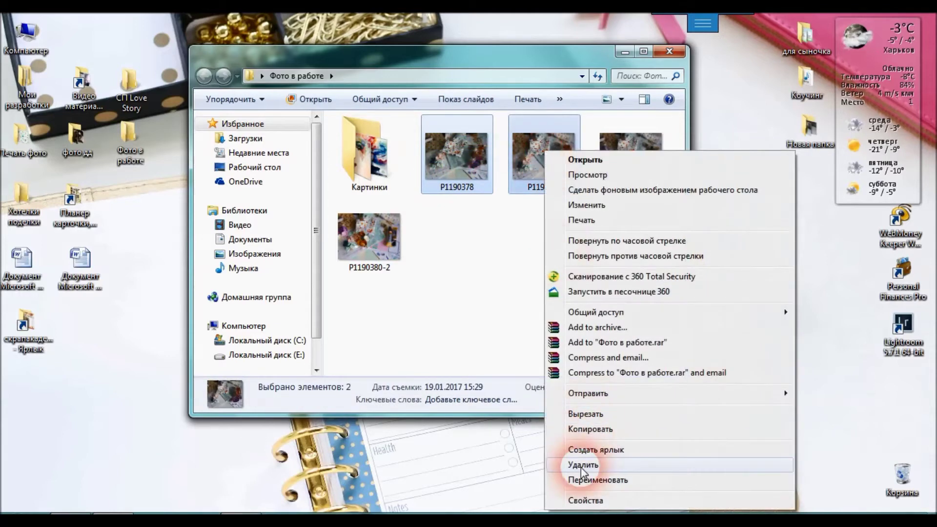
{"action": "left_click", "coordinate": [584, 465]}
{"action": "left_click", "coordinate": [511, 280]}
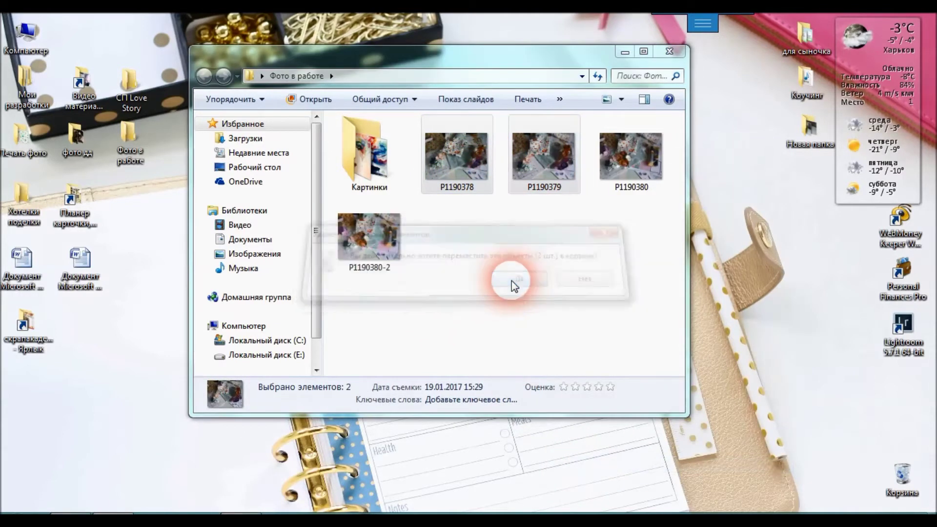
{"action": "left_click", "coordinate": [531, 145]}
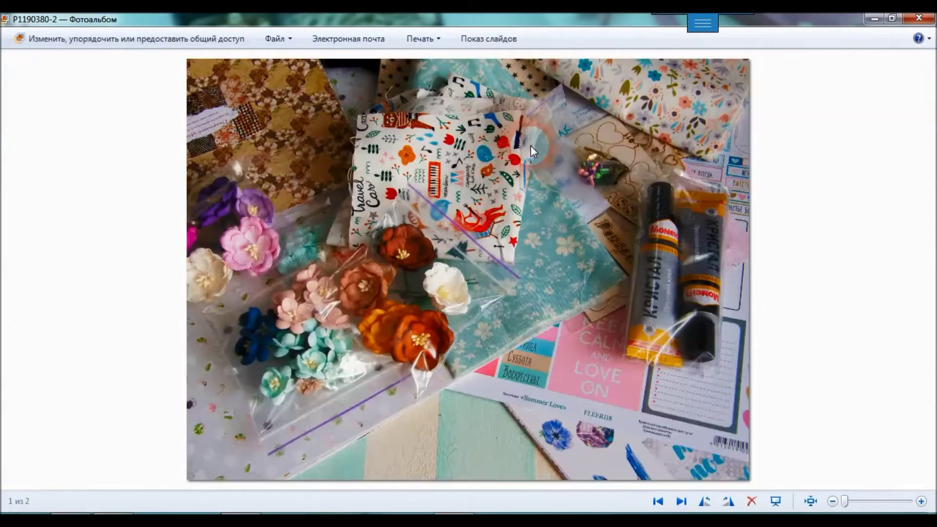
Flip between P1190380-2 and P1190380 in Photo Viewer to compare them, then close it
{"action": "left_click", "coordinate": [682, 503]}
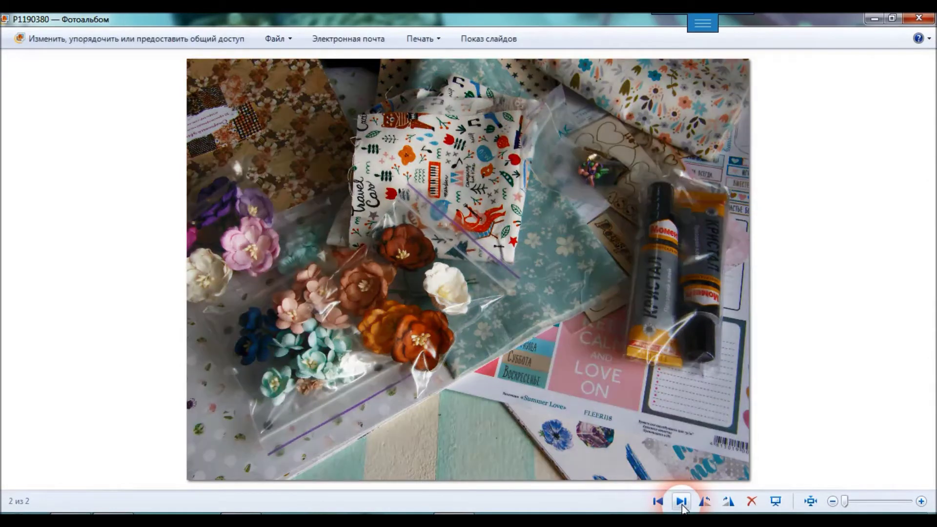
{"action": "left_click", "coordinate": [659, 503]}
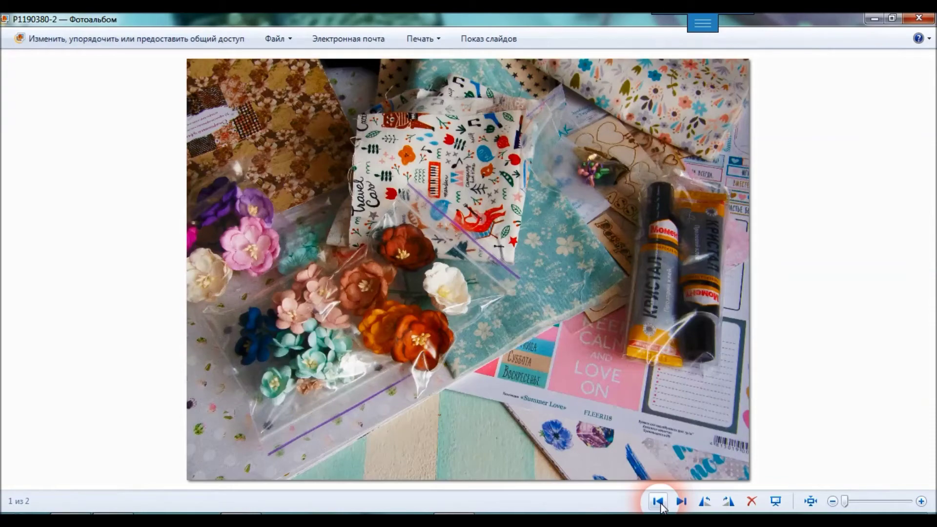
{"action": "left_click", "coordinate": [682, 503]}
{"action": "left_click", "coordinate": [662, 505]}
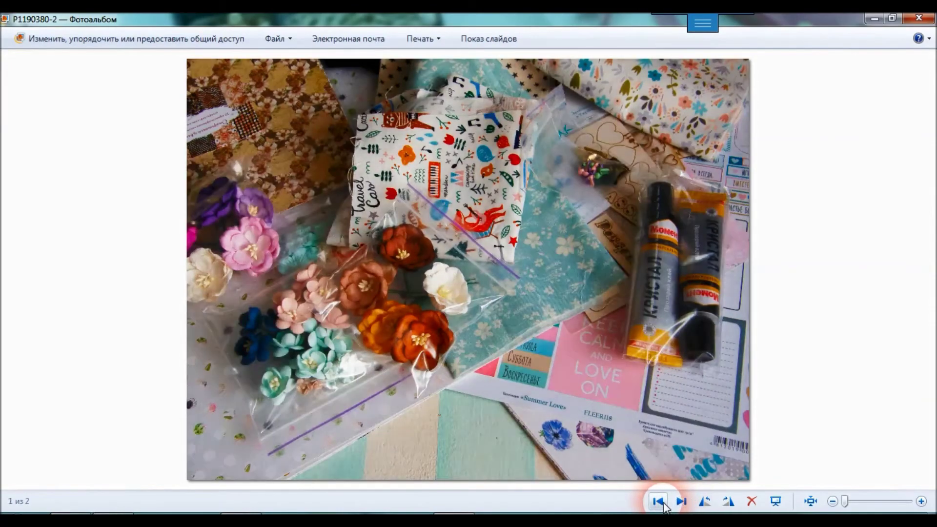
{"action": "left_click", "coordinate": [661, 506]}
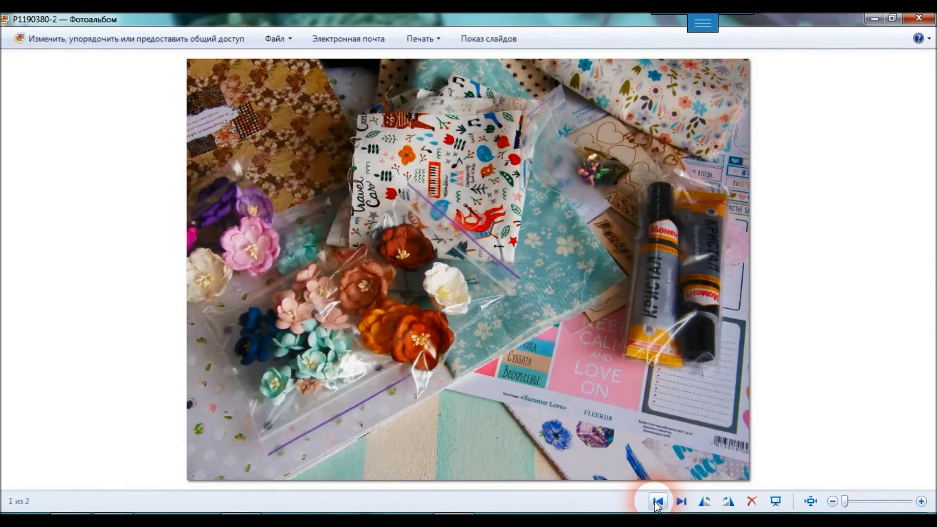
{"action": "left_click", "coordinate": [816, 318]}
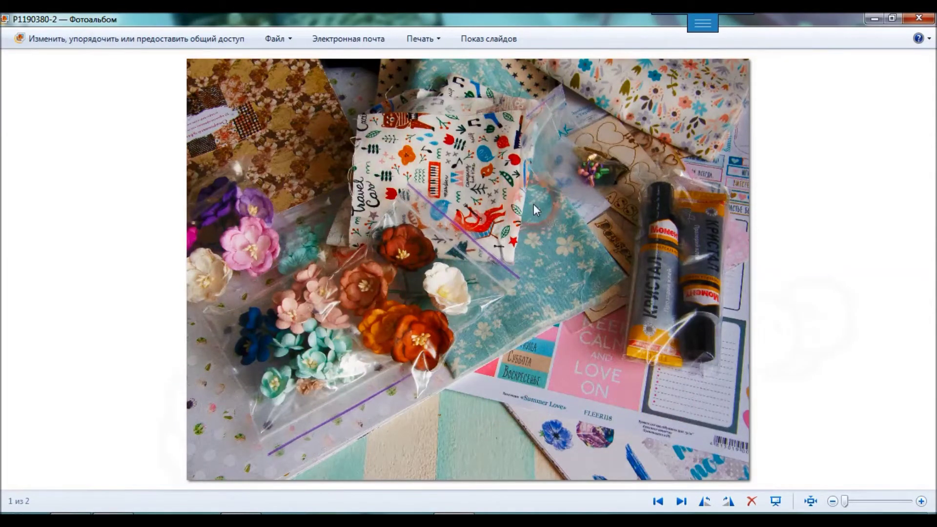
{"action": "left_click", "coordinate": [682, 501]}
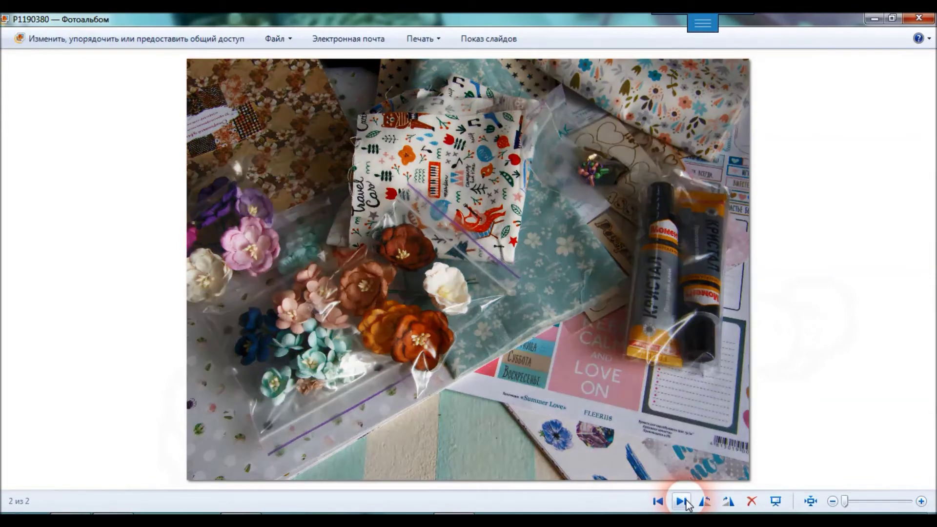
{"action": "left_click", "coordinate": [646, 427]}
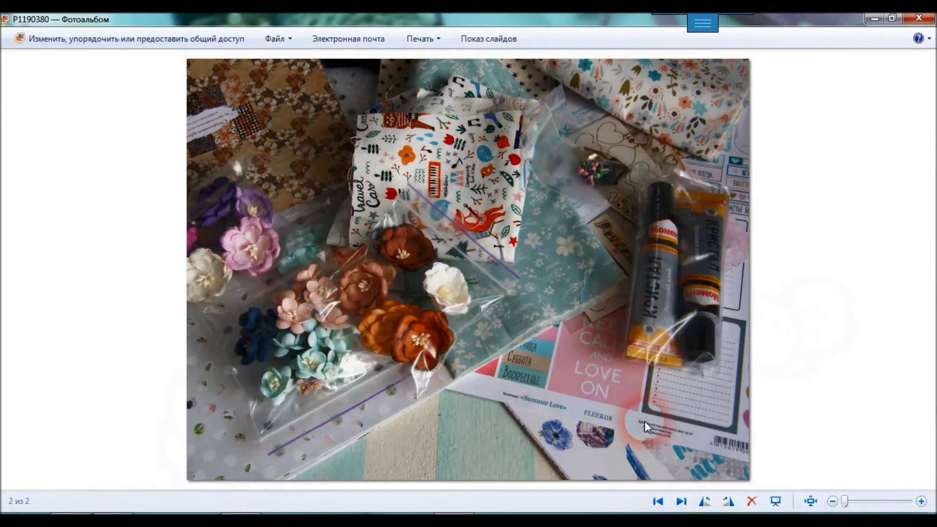
{"action": "left_click", "coordinate": [658, 501]}
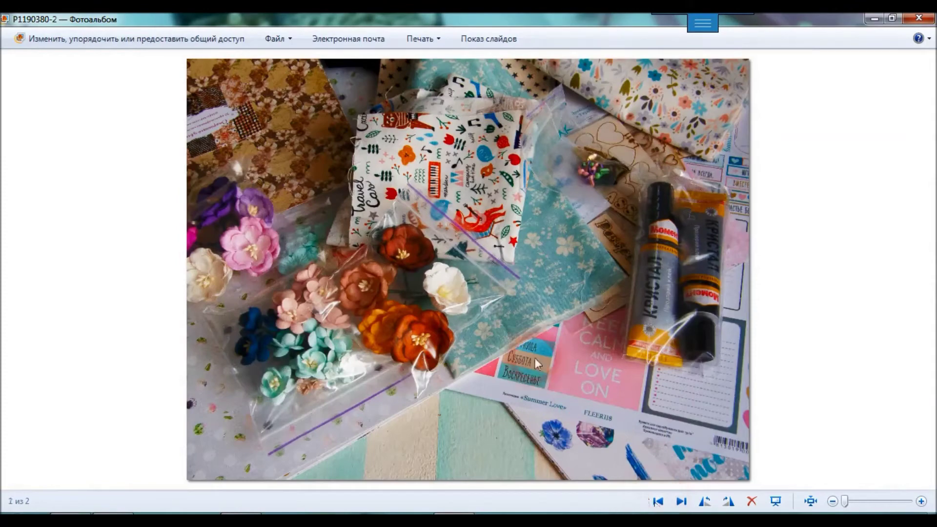
{"action": "left_click", "coordinate": [920, 20]}
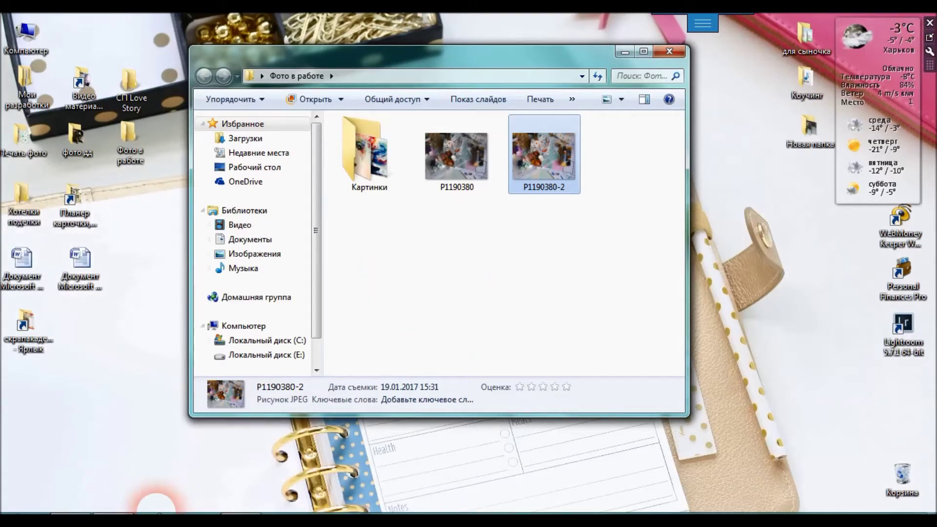
Bring the empty Photoshop workspace forward, then switch back to the Фото в работе folder
{"action": "left_click", "coordinate": [64, 518]}
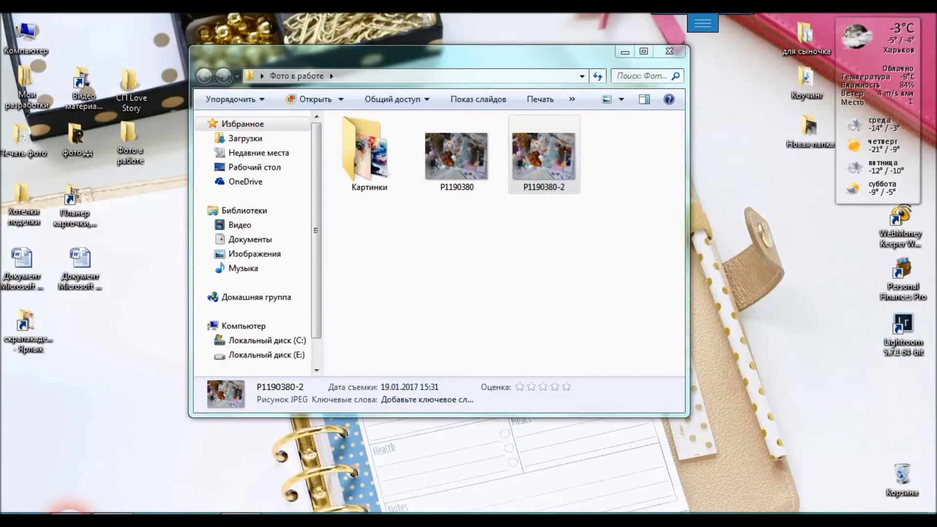
{"action": "left_click", "coordinate": [469, 223]}
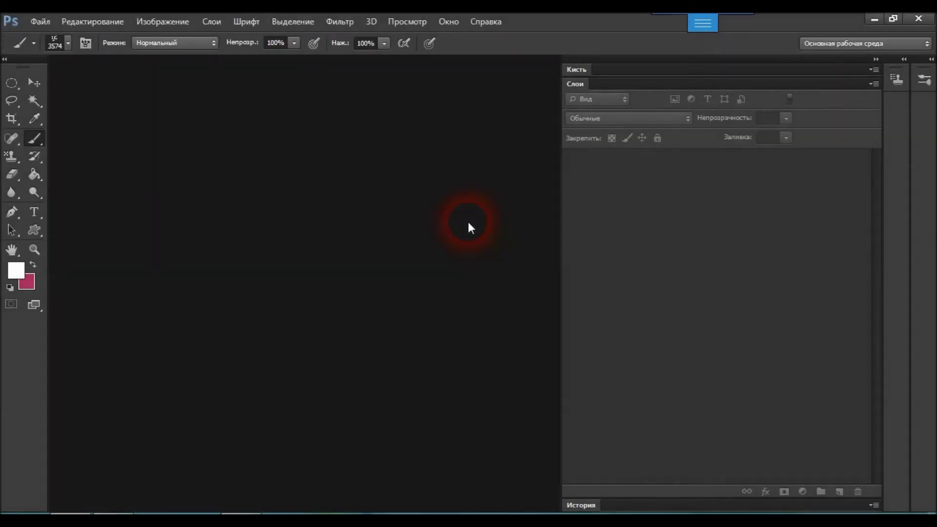
{"action": "key", "text": "alt+Tab"}
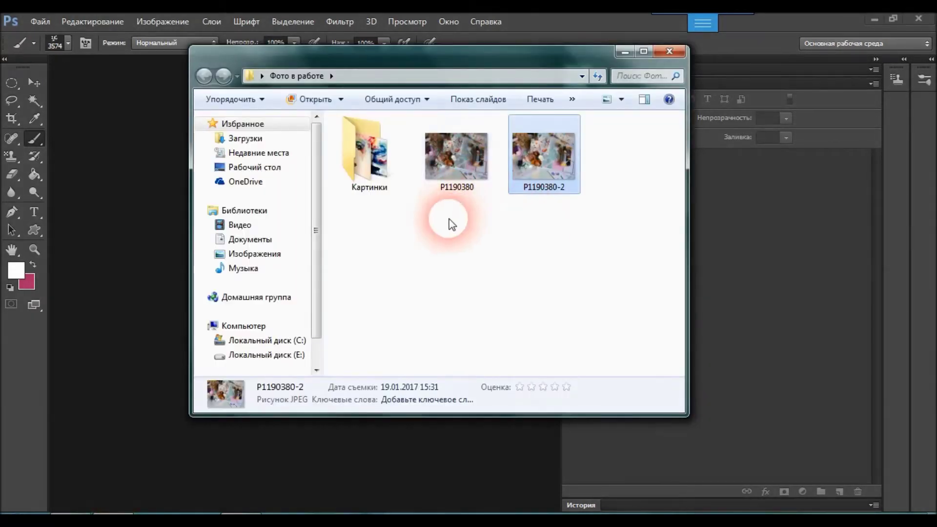
Drag P1190380 from the Фото в работе folder onto the Photoshop workspace to open it
{"action": "left_click", "coordinate": [455, 150]}
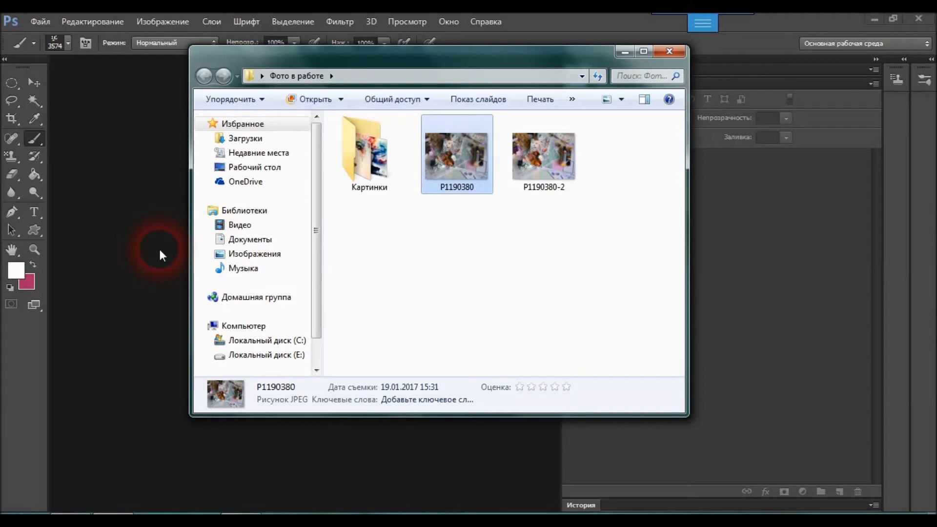
{"action": "left_click_drag", "start_coordinate": [159, 247], "coordinate": [159, 250]}
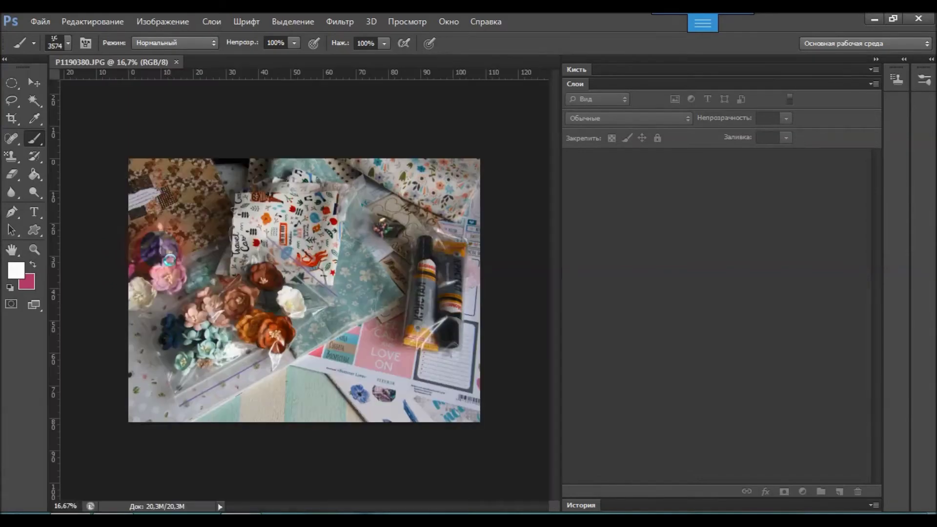
Fit the whole photo to the window using the Zoom tool's Fit Screen option
{"action": "left_click", "coordinate": [169, 261], "text": "alt"}
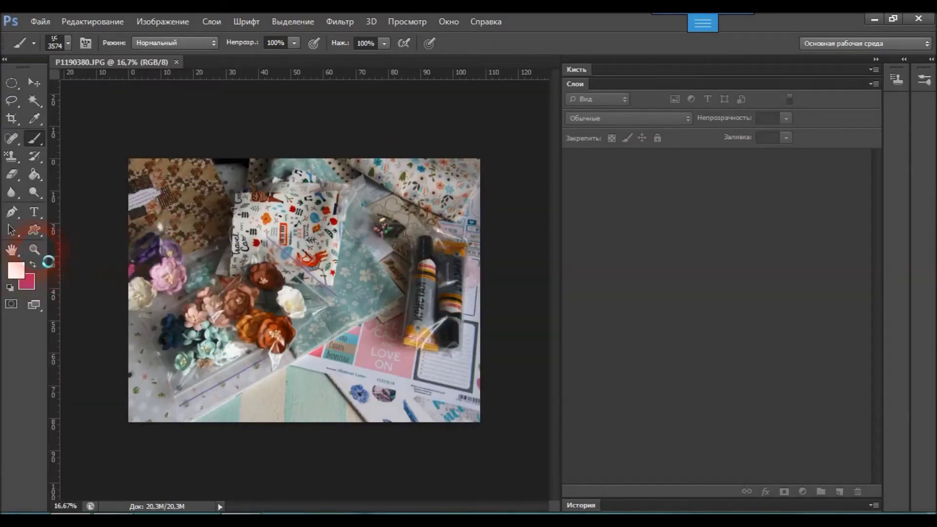
{"action": "left_click", "coordinate": [37, 250]}
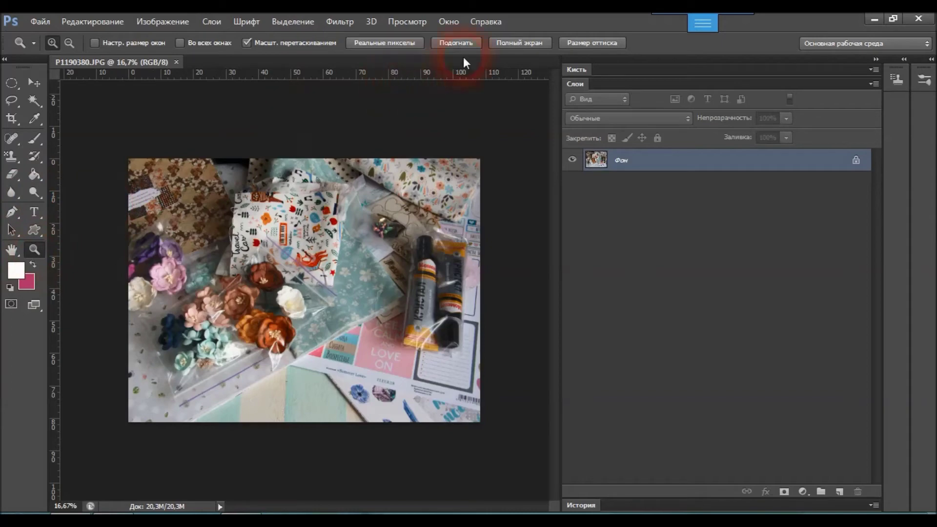
{"action": "left_click", "coordinate": [457, 44]}
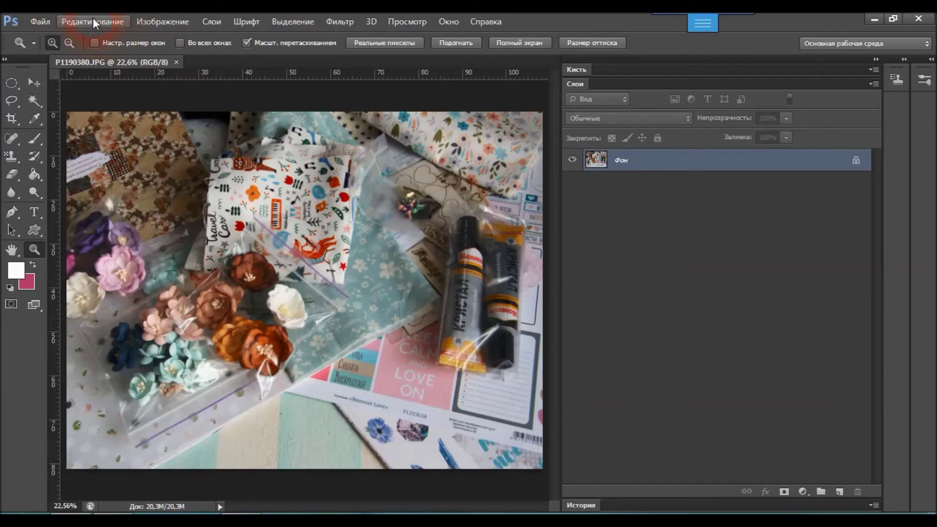
Open the Levels dialog from Image > Adjustments
{"action": "left_click", "coordinate": [169, 19]}
{"action": "mouse_move", "coordinate": [165, 56]}
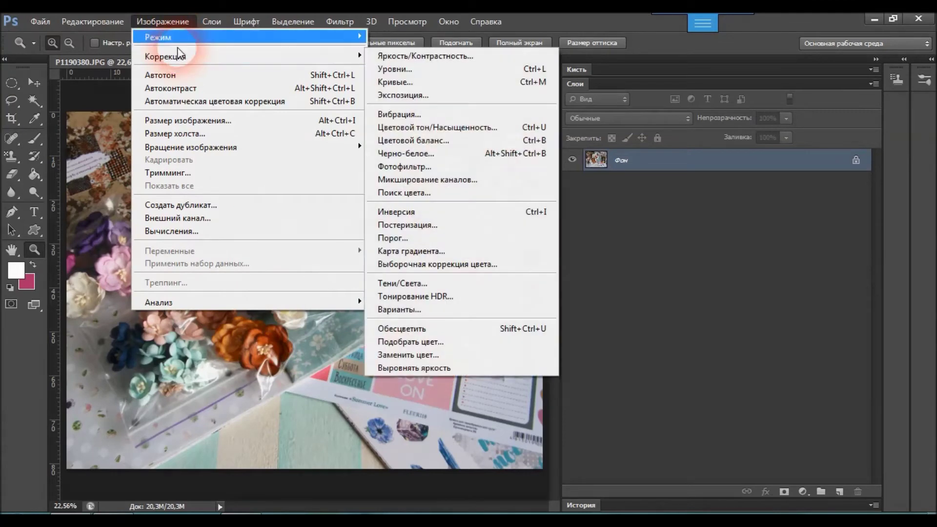
{"action": "left_click", "coordinate": [156, 14]}
{"action": "left_click", "coordinate": [164, 20]}
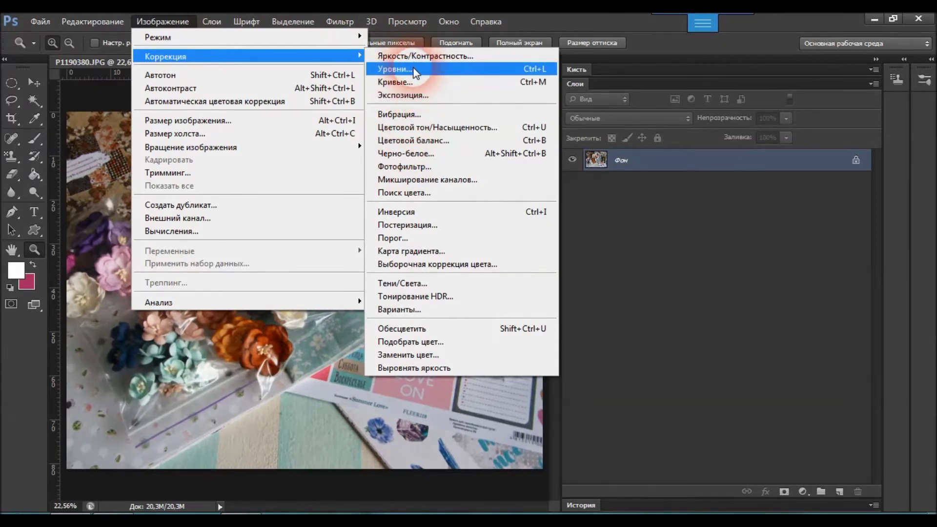
{"action": "left_click", "coordinate": [414, 71]}
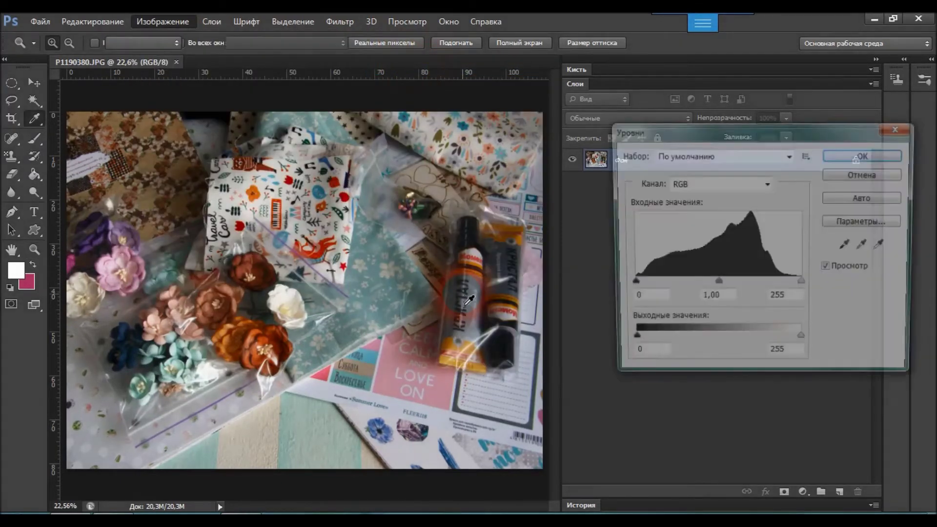
{"action": "left_click", "coordinate": [876, 174]}
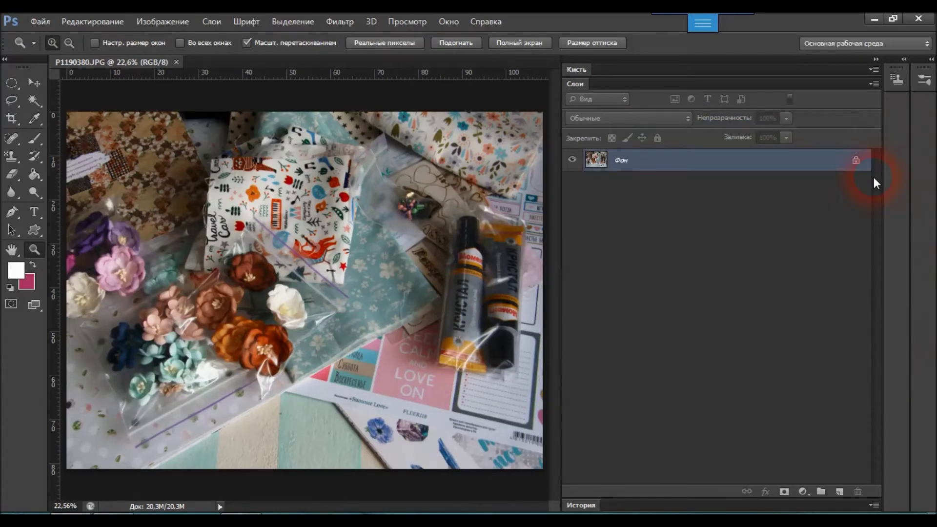
{"action": "key", "text": "ctrl+l"}
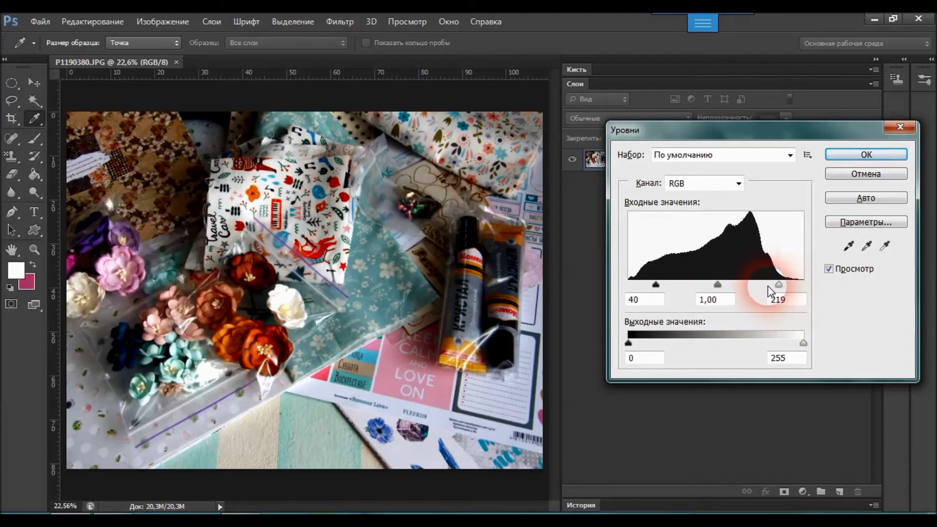
{"action": "left_click_drag", "start_coordinate": [655, 285], "coordinate": [635, 286]}
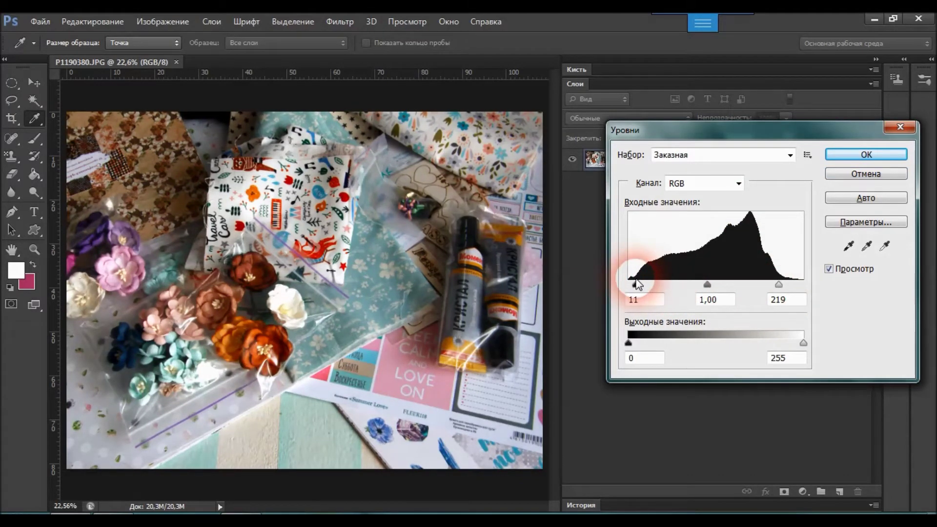
{"action": "mouse_move", "coordinate": [779, 285]}
{"action": "left_mouse_down"}
{"action": "mouse_move", "coordinate": [726, 285]}
{"action": "mouse_move", "coordinate": [785, 284]}
{"action": "left_mouse_up"}
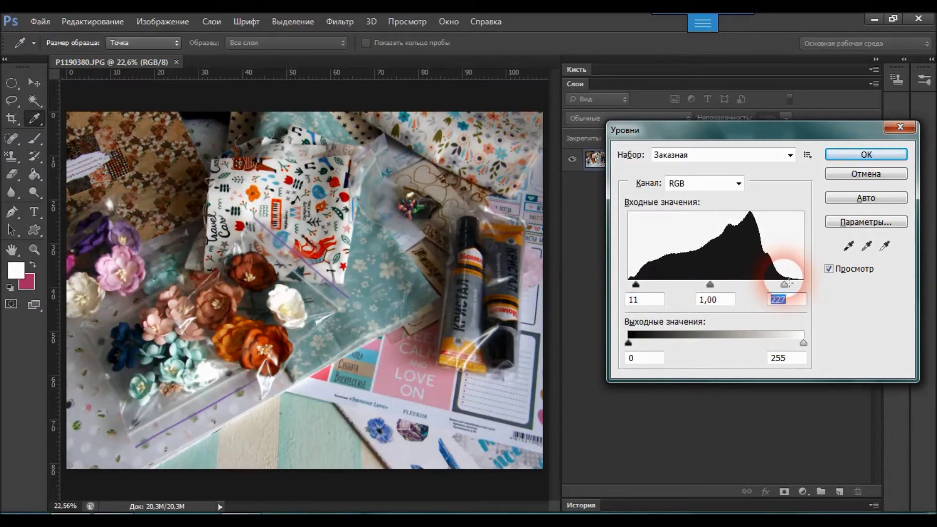
{"action": "left_click", "coordinate": [861, 157]}
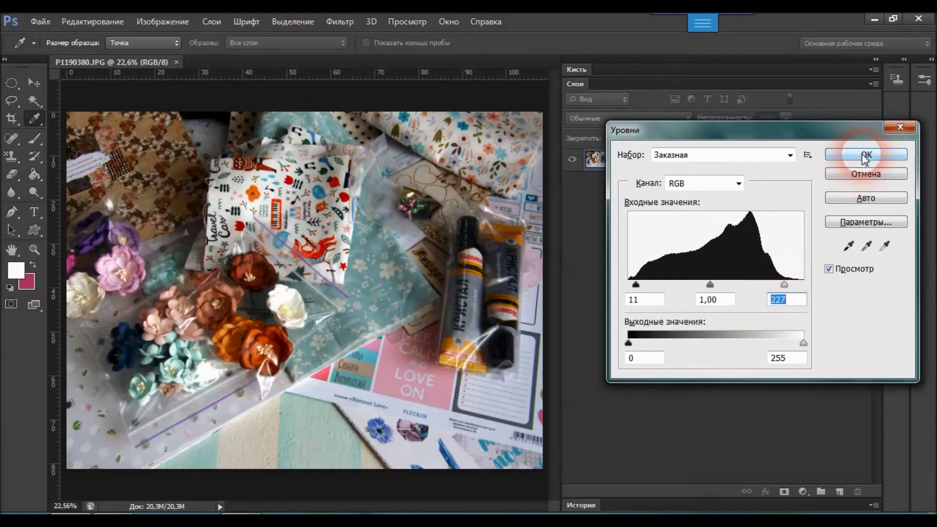
{"action": "mouse_move", "coordinate": [784, 285]}
{"action": "left_mouse_down"}
{"action": "mouse_move", "coordinate": [727, 284]}
{"action": "mouse_move", "coordinate": [779, 284]}
{"action": "left_mouse_up"}
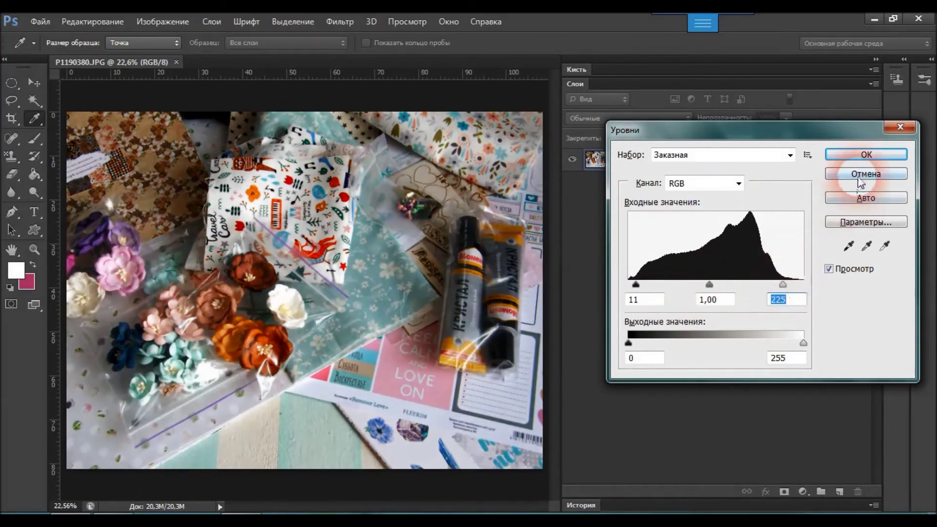
{"action": "left_click", "coordinate": [866, 155]}
{"action": "left_click", "coordinate": [166, 22]}
{"action": "left_click", "coordinate": [222, 61]}
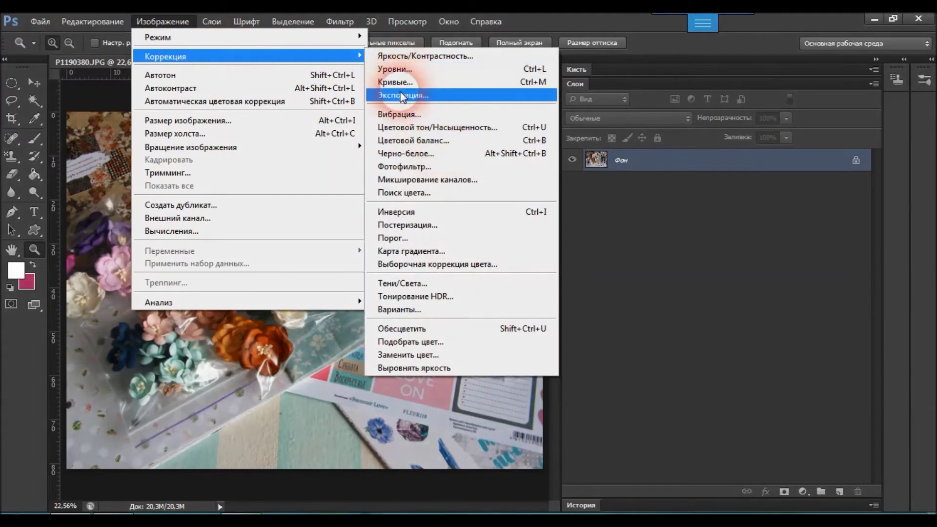
Raise the photo's exposure slightly with the Exposure adjustment
{"action": "left_click", "coordinate": [405, 95]}
{"action": "mouse_move", "coordinate": [630, 184]}
{"action": "left_mouse_down"}
{"action": "mouse_move", "coordinate": [648, 185]}
{"action": "mouse_move", "coordinate": [640, 184]}
{"action": "left_mouse_up"}
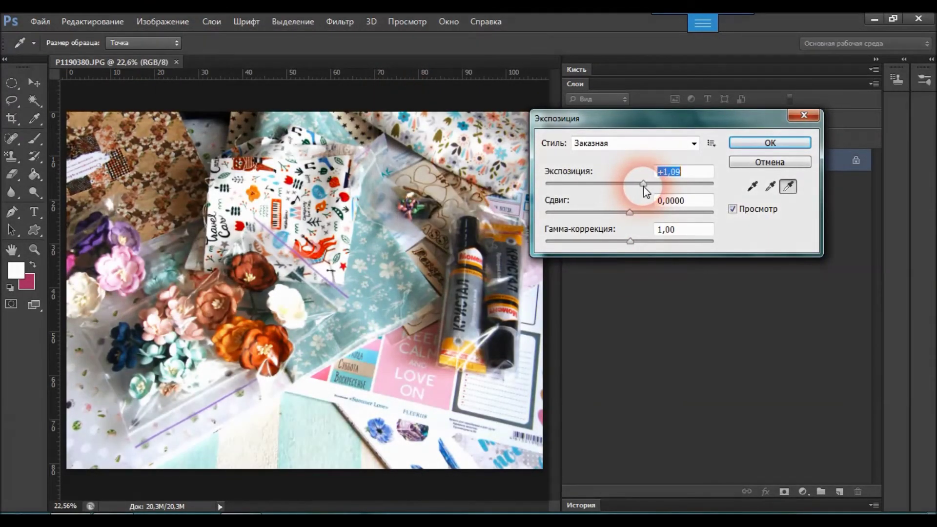
{"action": "key", "text": "z"}
{"action": "left_click", "coordinate": [761, 142]}
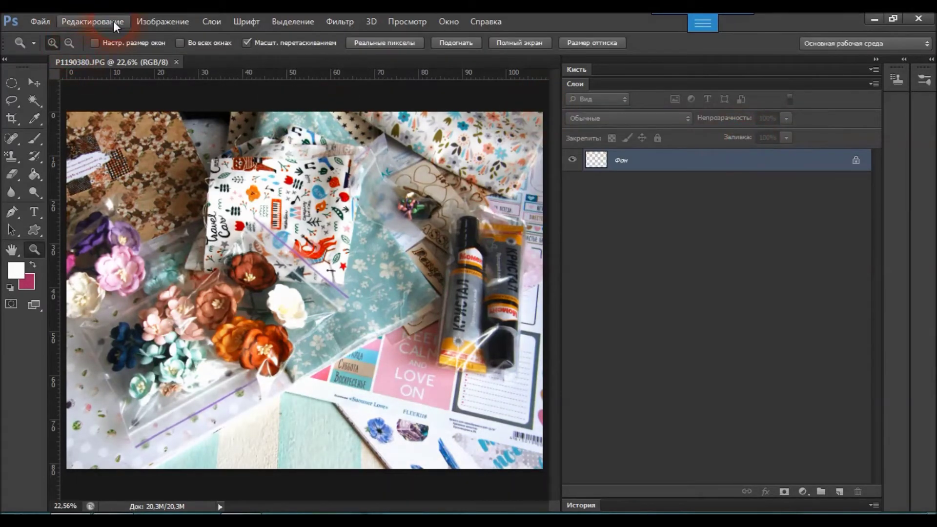
Apply an S-shaped Curves adjustment, moving points 69→57 and 182→198
{"action": "left_click", "coordinate": [138, 22]}
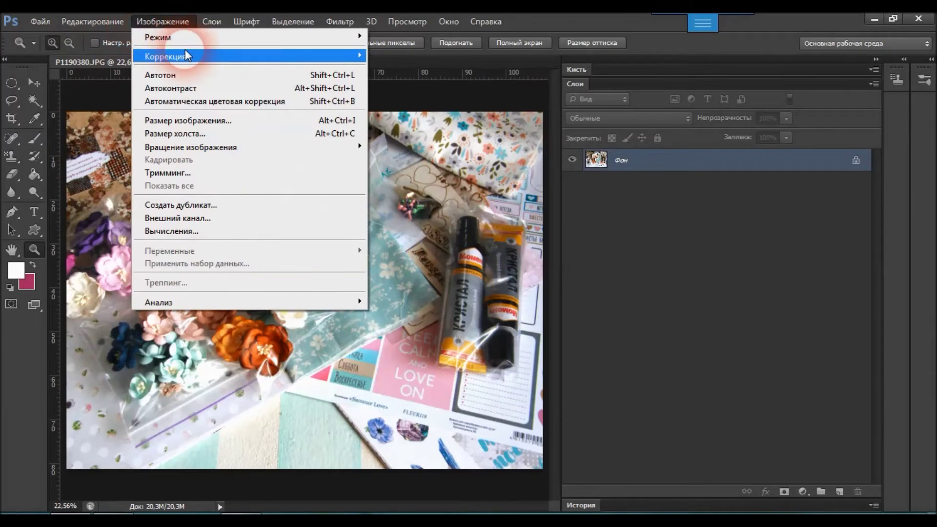
{"action": "mouse_move", "coordinate": [165, 55]}
{"action": "left_click", "coordinate": [392, 81]}
{"action": "mouse_move", "coordinate": [747, 269]}
{"action": "left_mouse_down"}
{"action": "mouse_move", "coordinate": [767, 198]}
{"action": "mouse_move", "coordinate": [755, 184]}
{"action": "mouse_move", "coordinate": [762, 193]}
{"action": "left_mouse_up"}
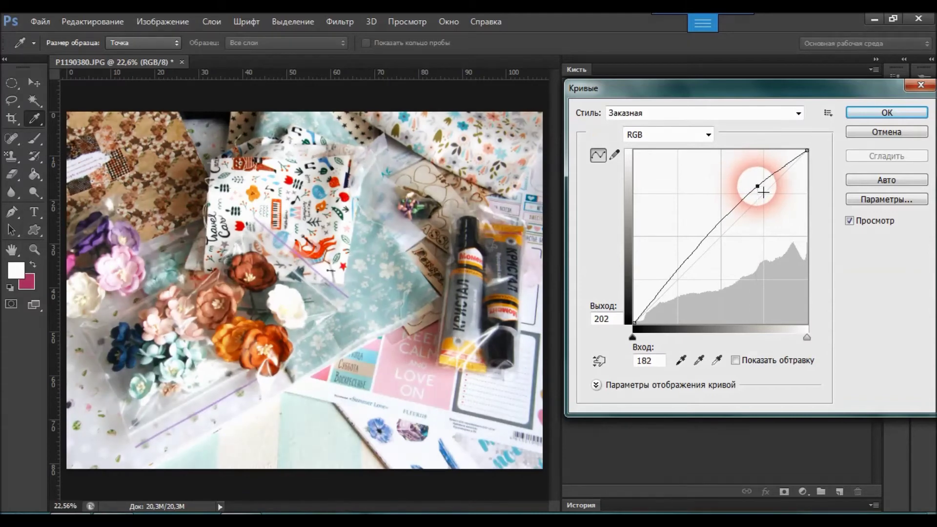
{"action": "mouse_move", "coordinate": [704, 267]}
{"action": "left_mouse_down"}
{"action": "mouse_move", "coordinate": [671, 272]}
{"action": "mouse_move", "coordinate": [688, 292]}
{"action": "left_mouse_up"}
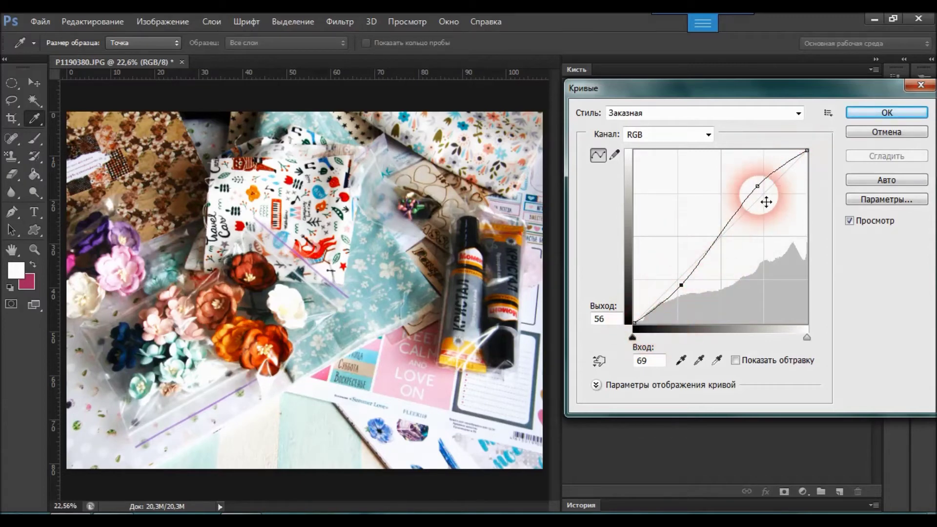
{"action": "mouse_move", "coordinate": [689, 291]}
{"action": "left_mouse_down"}
{"action": "mouse_move", "coordinate": [713, 305]}
{"action": "mouse_move", "coordinate": [689, 290]}
{"action": "left_mouse_up"}
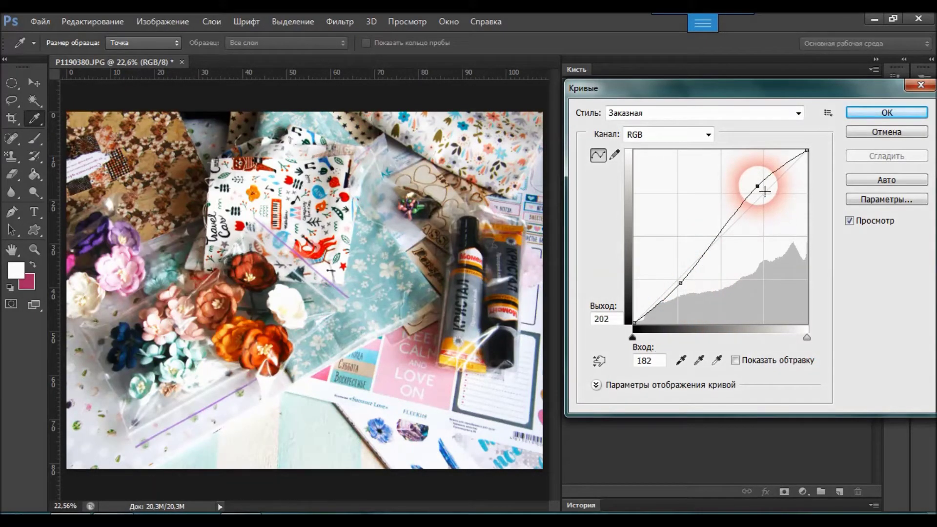
{"action": "mouse_move", "coordinate": [764, 192]}
{"action": "left_mouse_down"}
{"action": "mouse_move", "coordinate": [758, 179]}
{"action": "mouse_move", "coordinate": [765, 194]}
{"action": "left_mouse_up"}
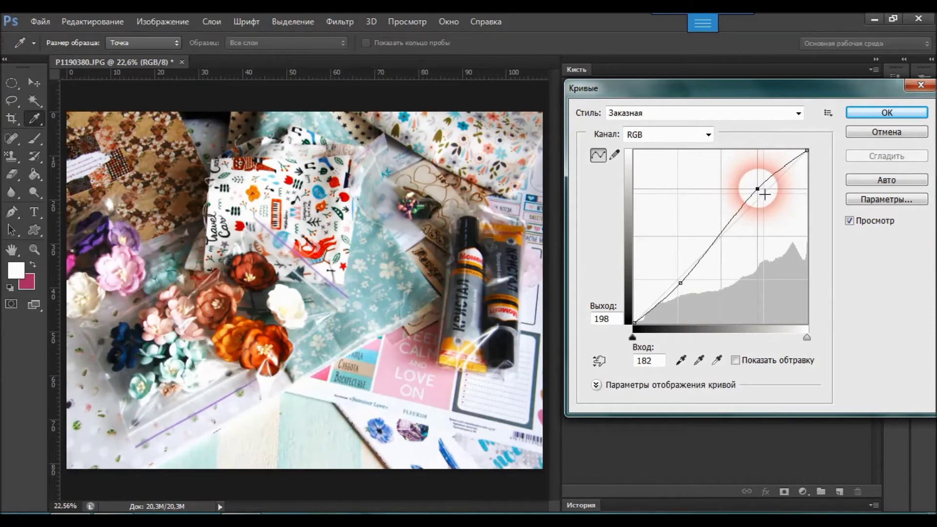
{"action": "left_click_drag", "start_coordinate": [686, 288], "coordinate": [688, 289]}
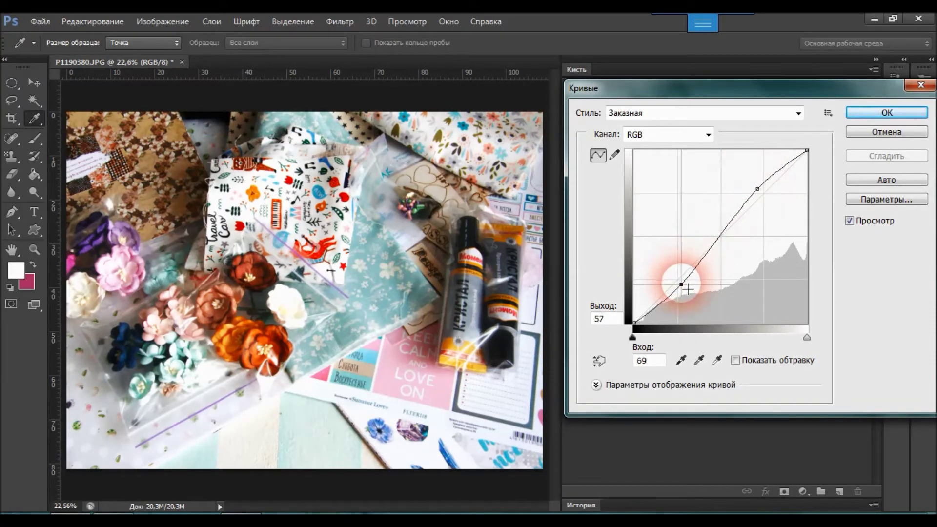
{"action": "left_click", "coordinate": [885, 113]}
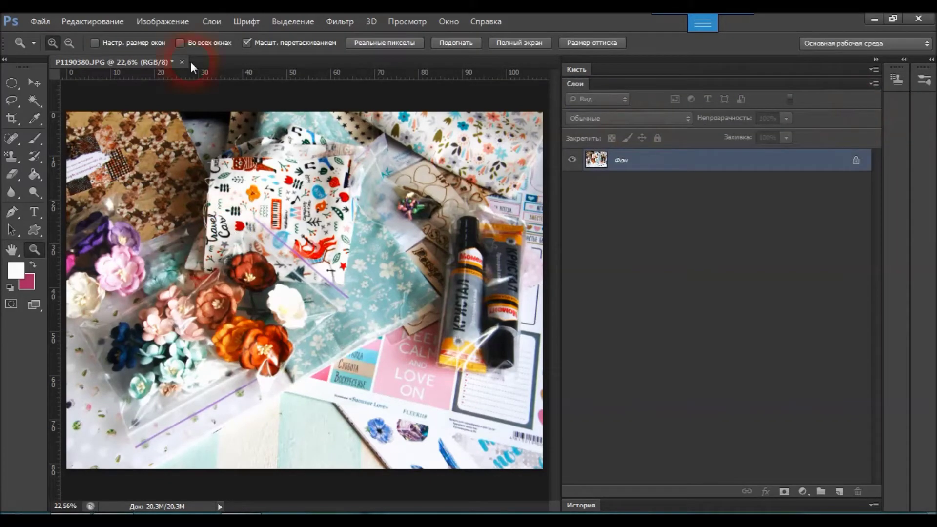
After trying several slider values, apply Vibrance +4 with Saturation left at 0
{"action": "left_click", "coordinate": [180, 19]}
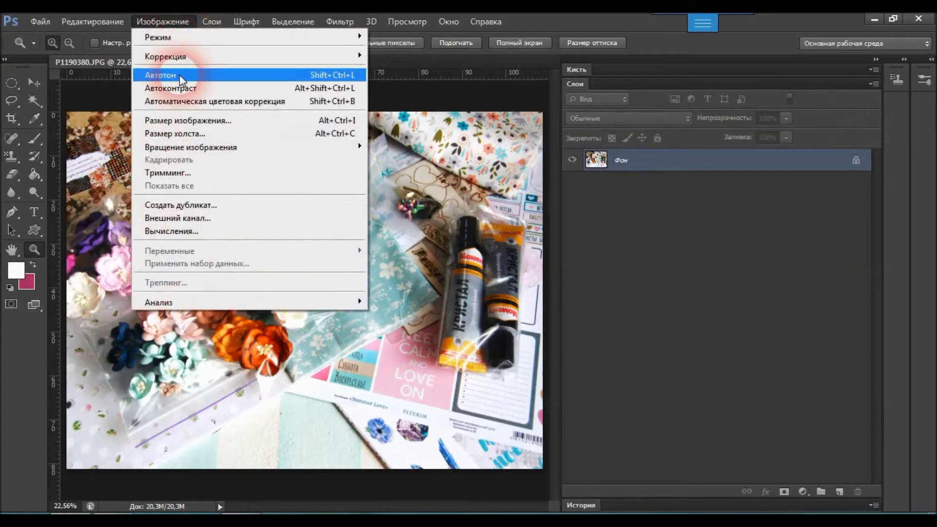
{"action": "left_click", "coordinate": [404, 113]}
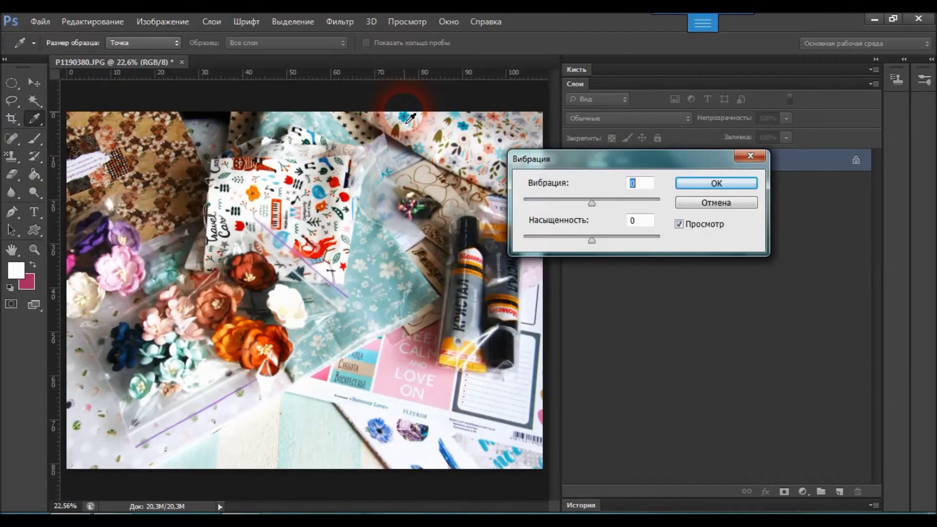
{"action": "left_click", "coordinate": [716, 202]}
{"action": "left_click", "coordinate": [144, 22]}
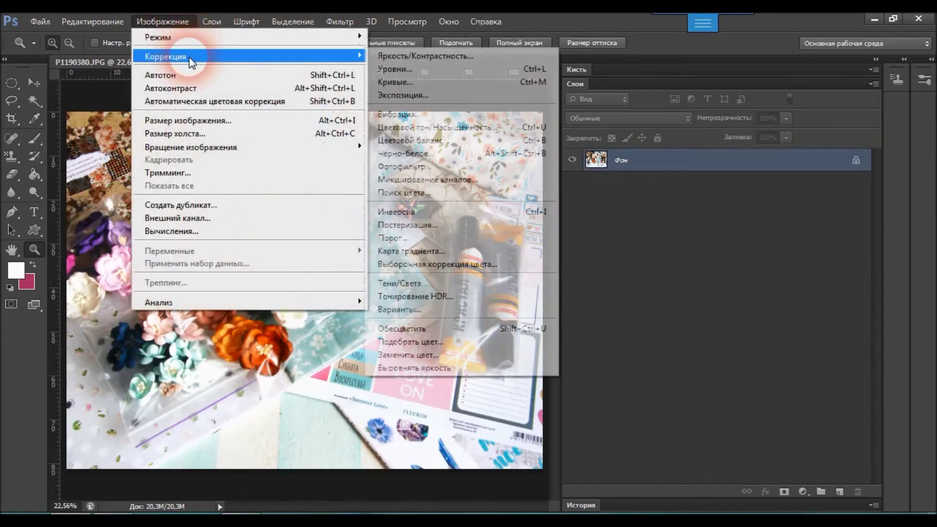
{"action": "left_click", "coordinate": [410, 117]}
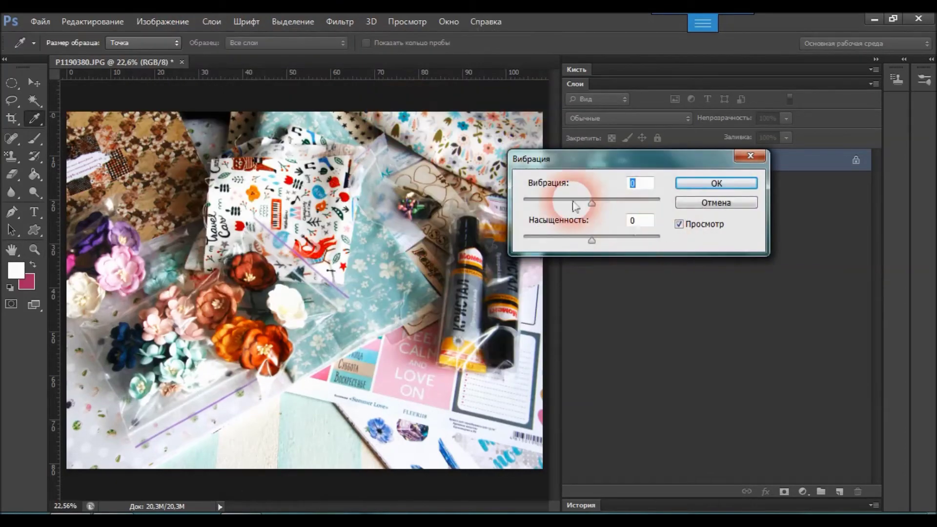
{"action": "left_click_drag", "start_coordinate": [592, 201], "coordinate": [679, 202]}
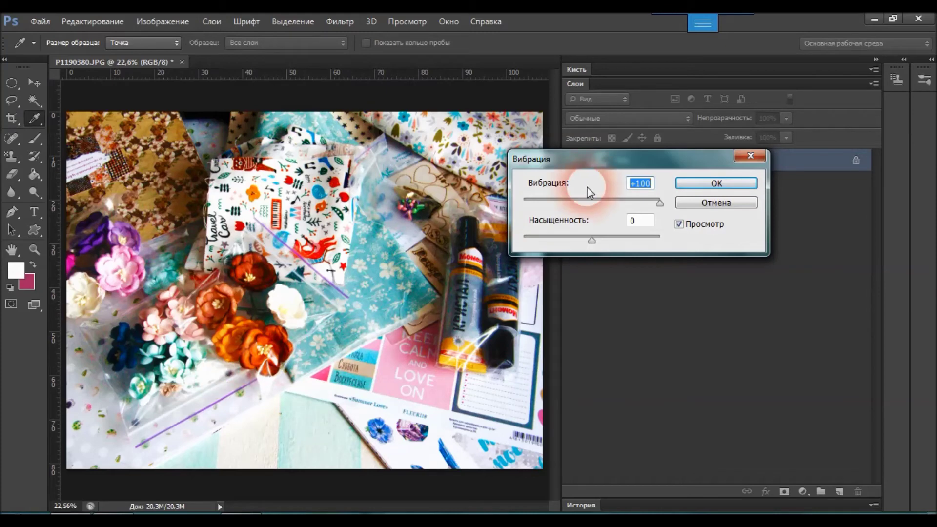
{"action": "left_click_drag", "start_coordinate": [655, 201], "coordinate": [458, 210]}
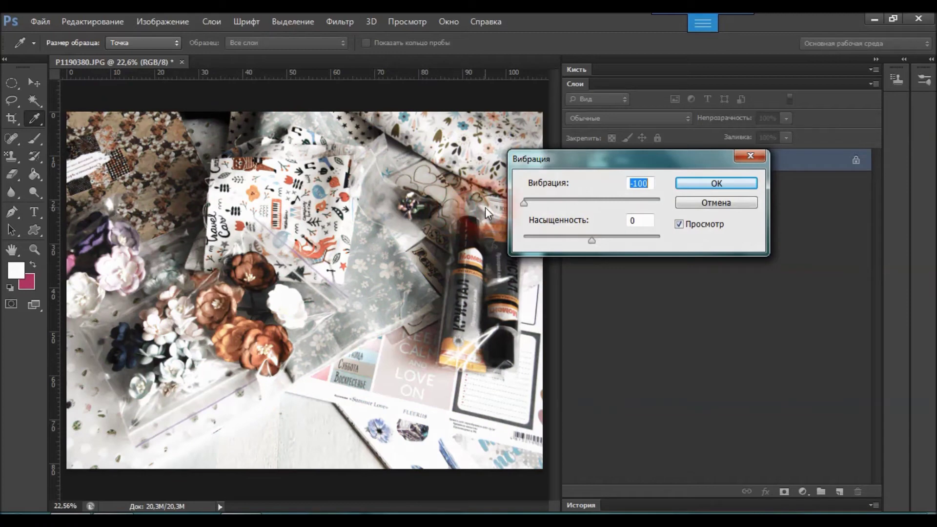
{"action": "left_click_drag", "start_coordinate": [523, 202], "coordinate": [563, 203]}
{"action": "left_click_drag", "start_coordinate": [585, 200], "coordinate": [596, 204]}
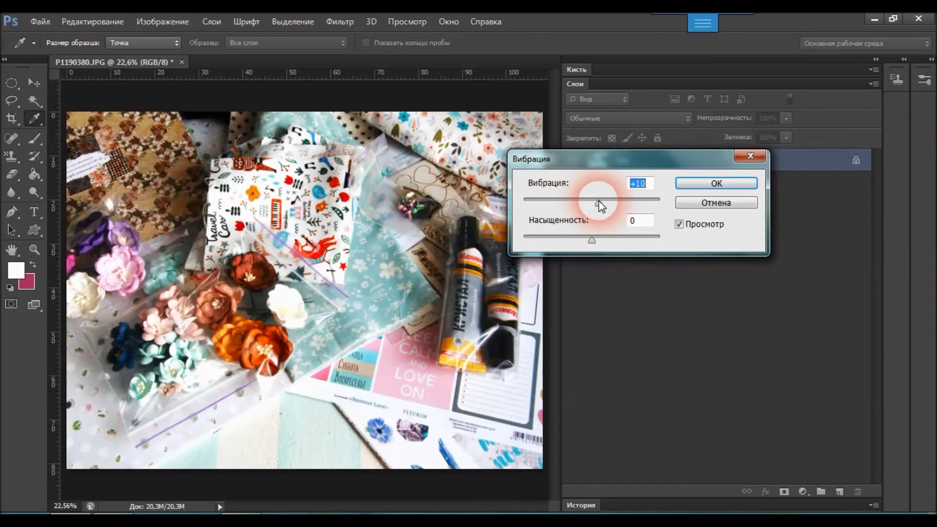
{"action": "left_click", "coordinate": [714, 183]}
{"action": "key", "text": "z"}
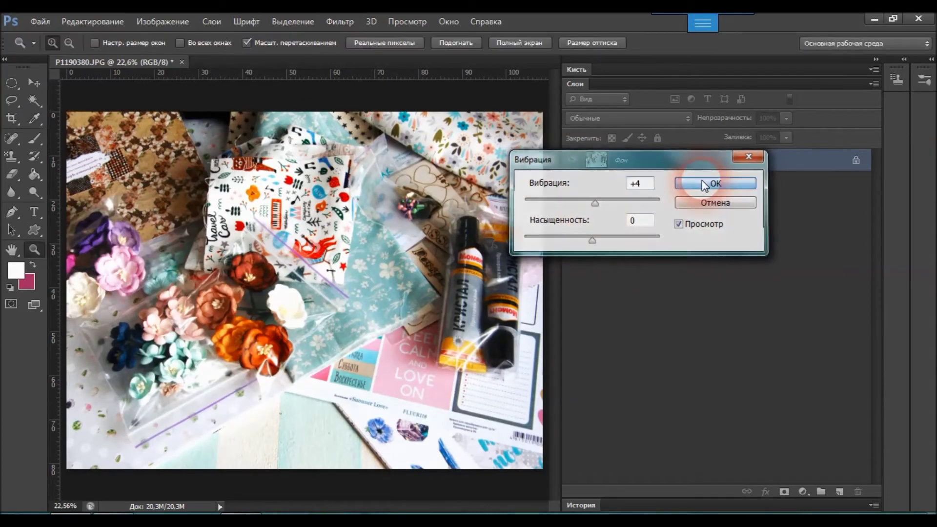
{"action": "left_click", "coordinate": [36, 140]}
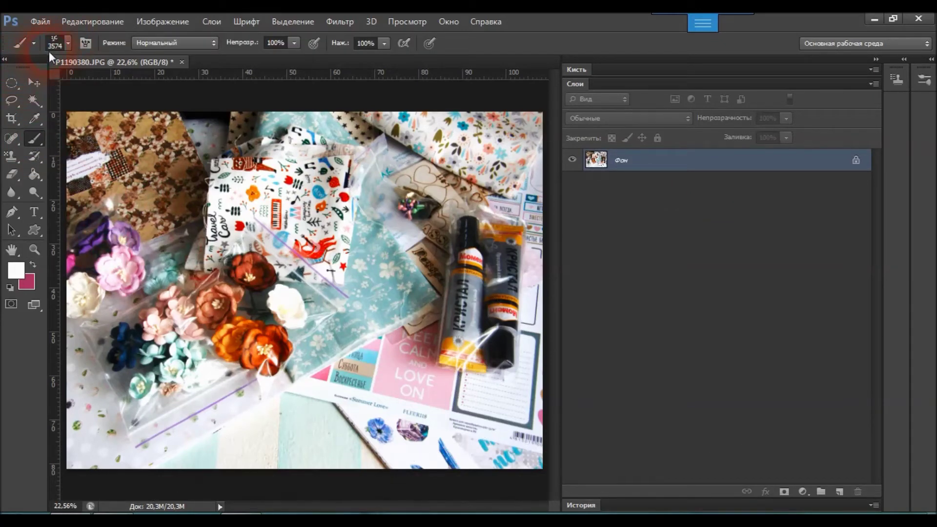
Load the Creativ Alise watermark brush preset 678 from the brush preset picker
{"action": "left_click", "coordinate": [69, 45]}
{"action": "left_click_drag", "start_coordinate": [285, 146], "coordinate": [282, 395]}
{"action": "left_click", "coordinate": [82, 342]}
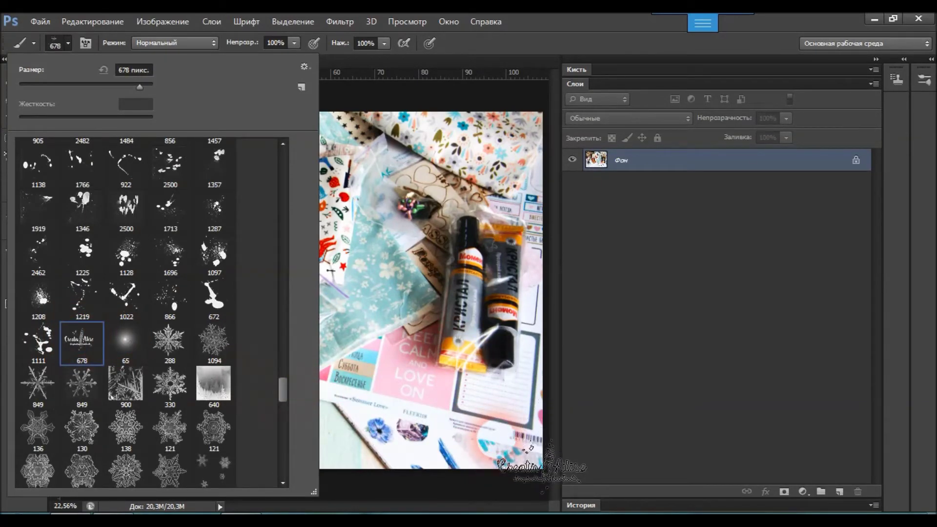
{"action": "left_click", "coordinate": [541, 466]}
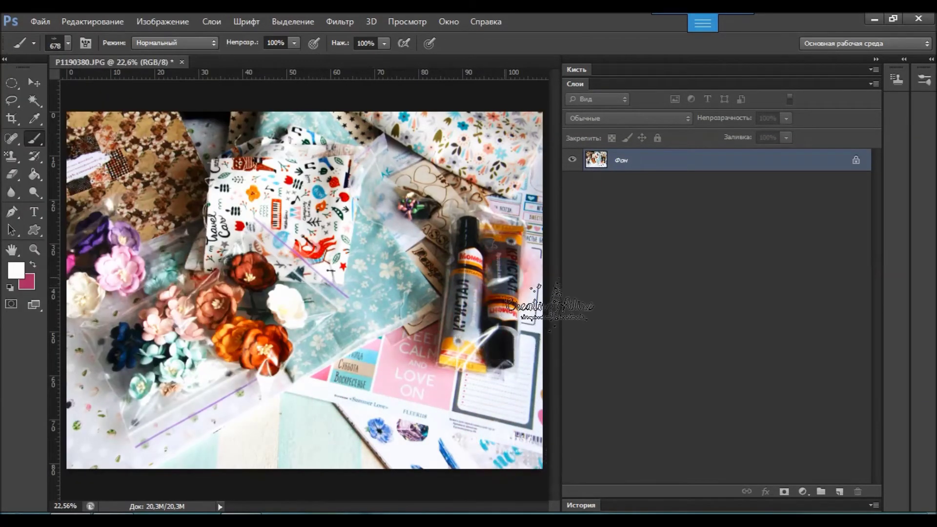
Set the background colour to pure black
{"action": "left_click", "coordinate": [28, 283]}
{"action": "left_click_drag", "start_coordinate": [502, 312], "coordinate": [335, 471]}
{"action": "left_click", "coordinate": [713, 225]}
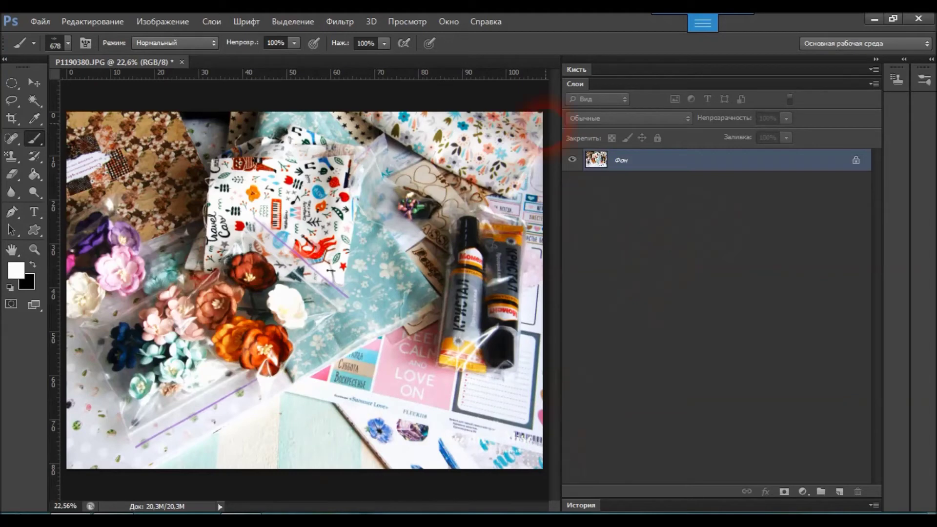
Delete the trial brush stamp from History and stamp the watermark again
{"action": "left_click", "coordinate": [584, 505]}
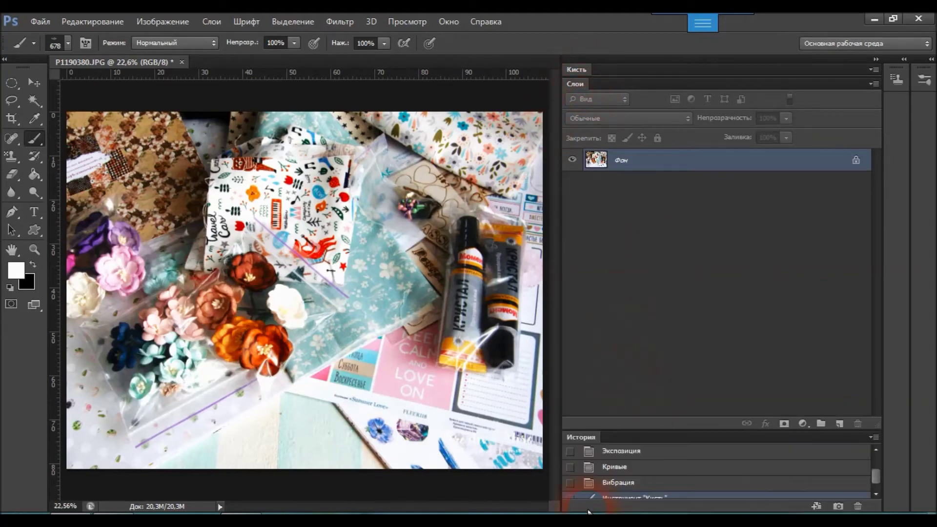
{"action": "left_click_drag", "start_coordinate": [621, 437], "coordinate": [610, 266]}
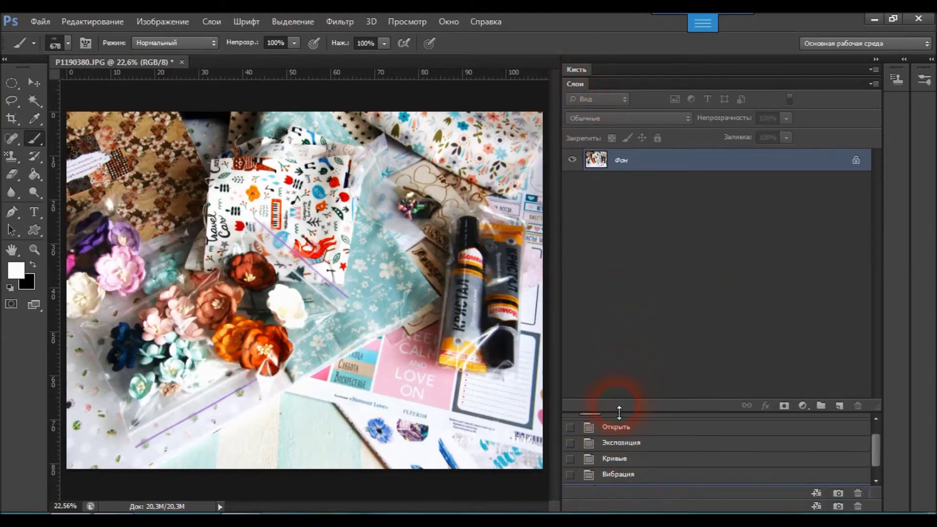
{"action": "left_click", "coordinate": [570, 367]}
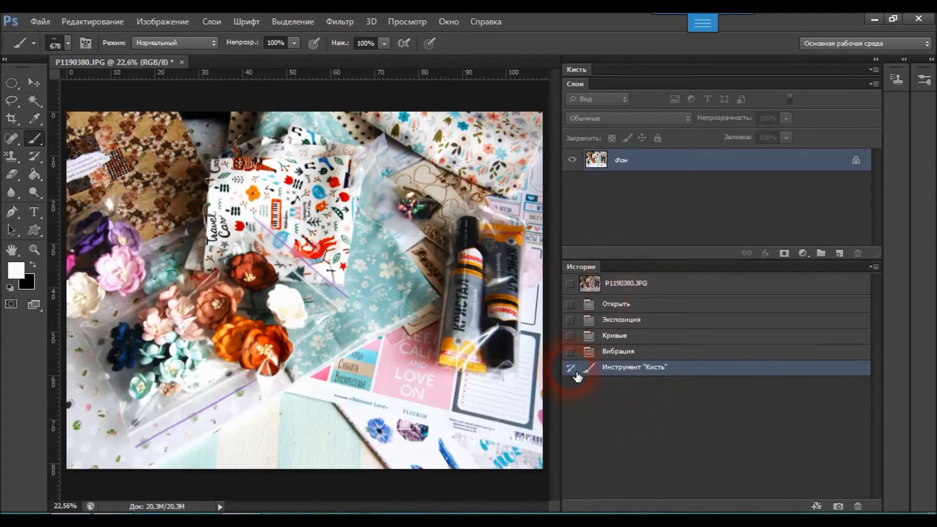
{"action": "left_click", "coordinate": [857, 506]}
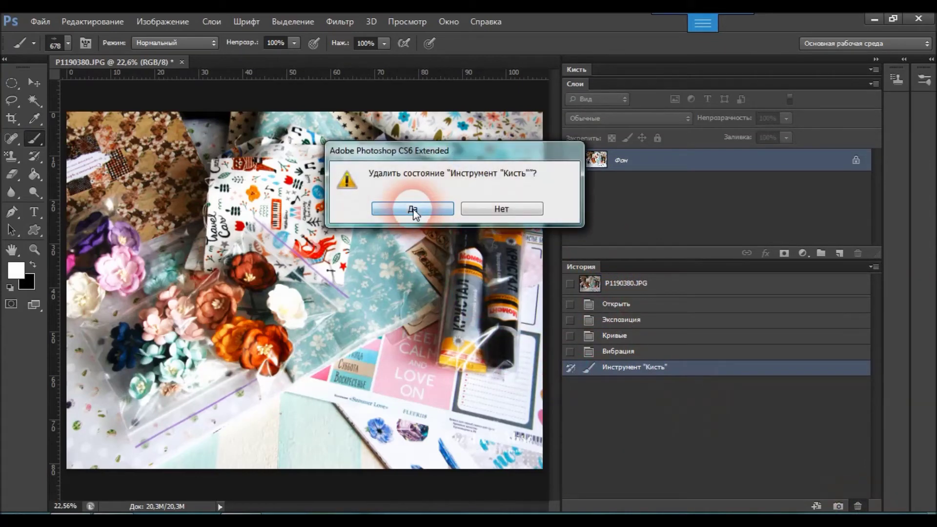
{"action": "left_click", "coordinate": [413, 210]}
{"action": "left_click", "coordinate": [280, 444]}
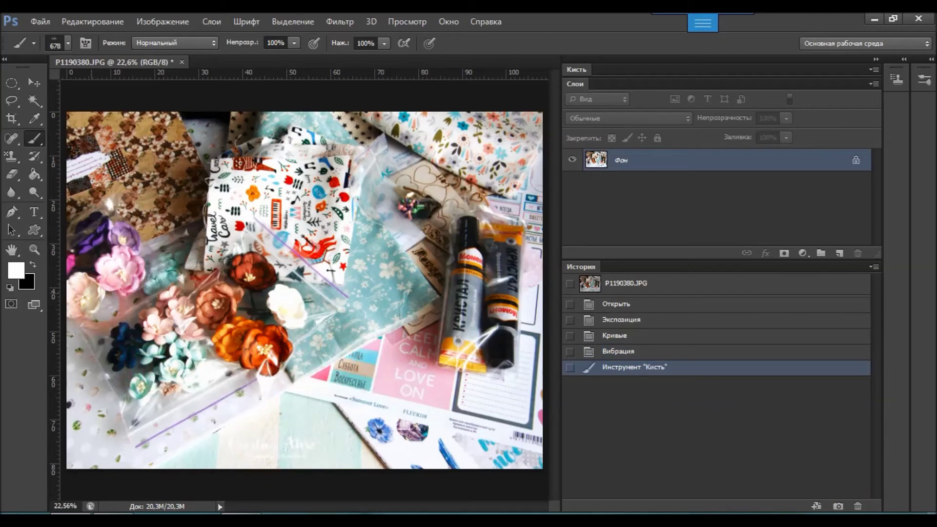
Make black the foreground, remove the faint stamp, and stamp a black watermark near the bottom centre
{"action": "left_click", "coordinate": [117, 271], "text": "alt"}
{"action": "left_click", "coordinate": [30, 263]}
{"action": "left_click", "coordinate": [570, 368]}
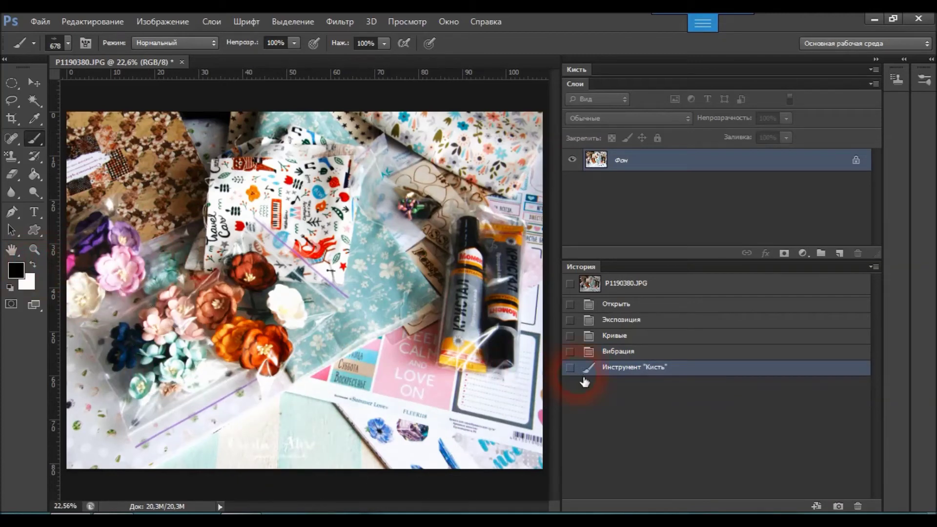
{"action": "left_click", "coordinate": [858, 506]}
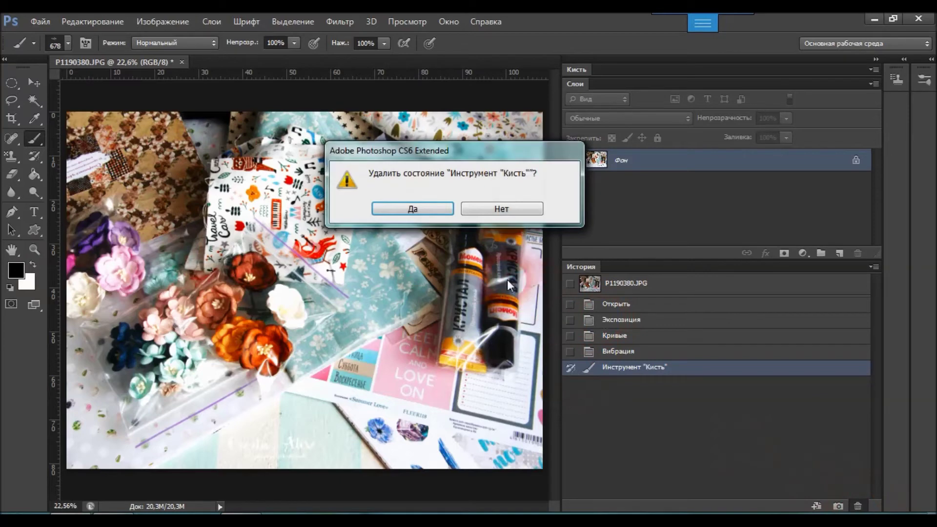
{"action": "left_click", "coordinate": [414, 206]}
{"action": "left_click", "coordinate": [288, 417]}
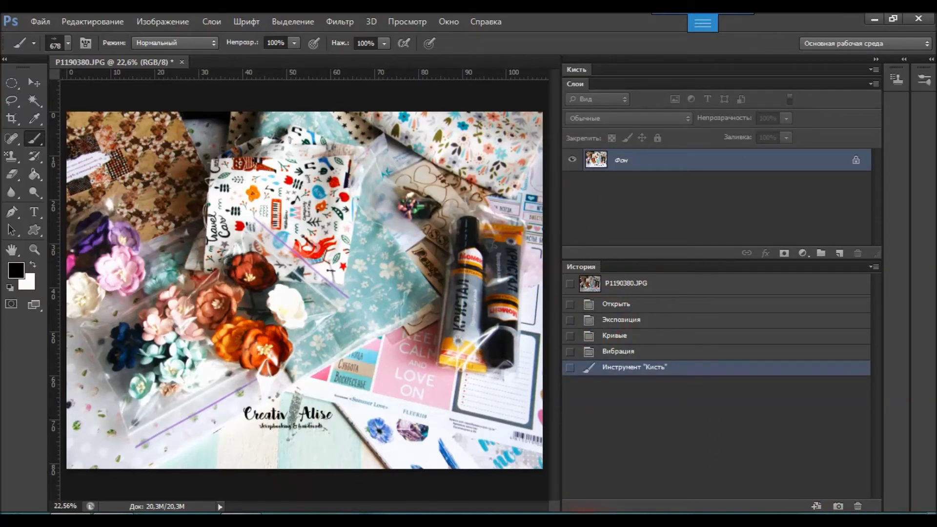
Begin a new blank document from the File menu
{"action": "left_click", "coordinate": [40, 22]}
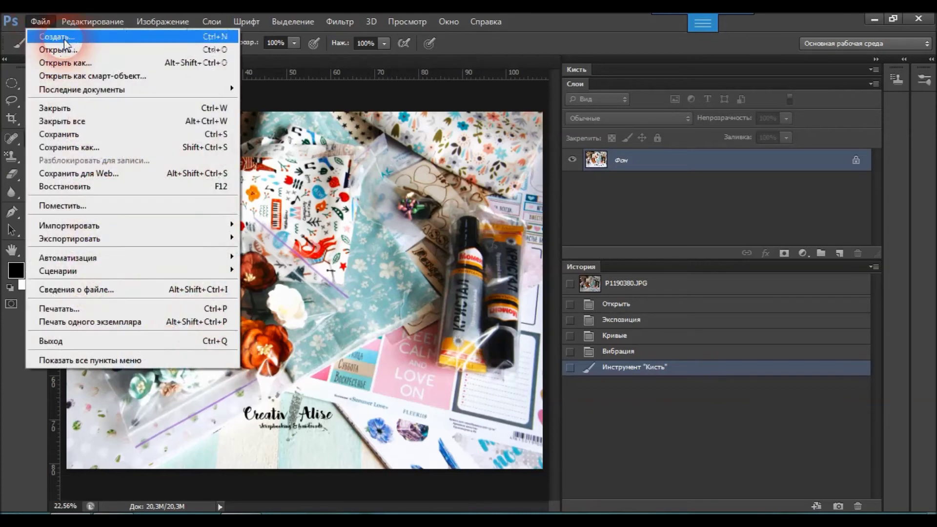
{"action": "left_click", "coordinate": [42, 15]}
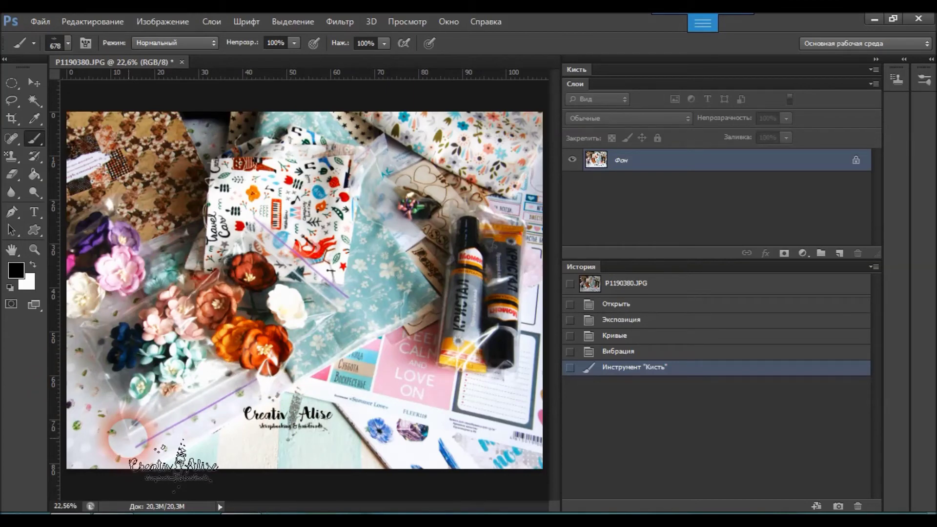
{"action": "left_click", "coordinate": [42, 14]}
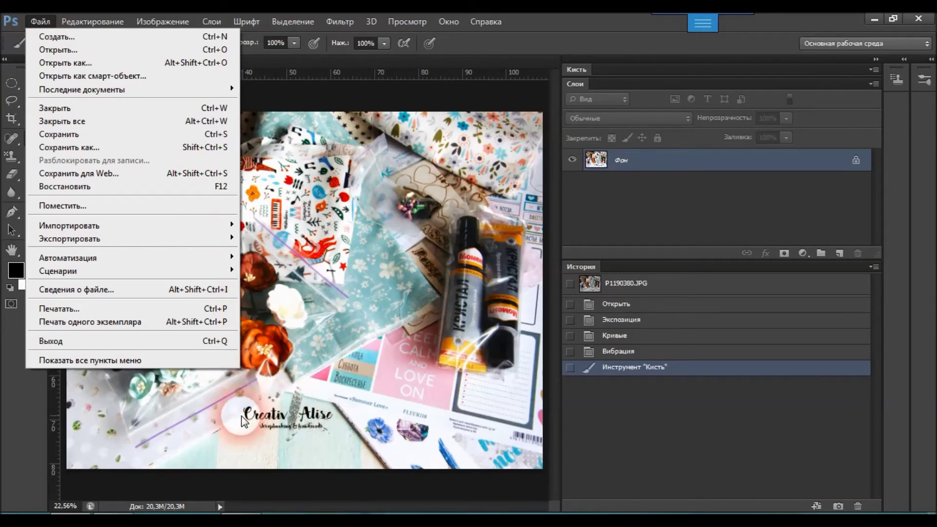
{"action": "left_click", "coordinate": [263, 423]}
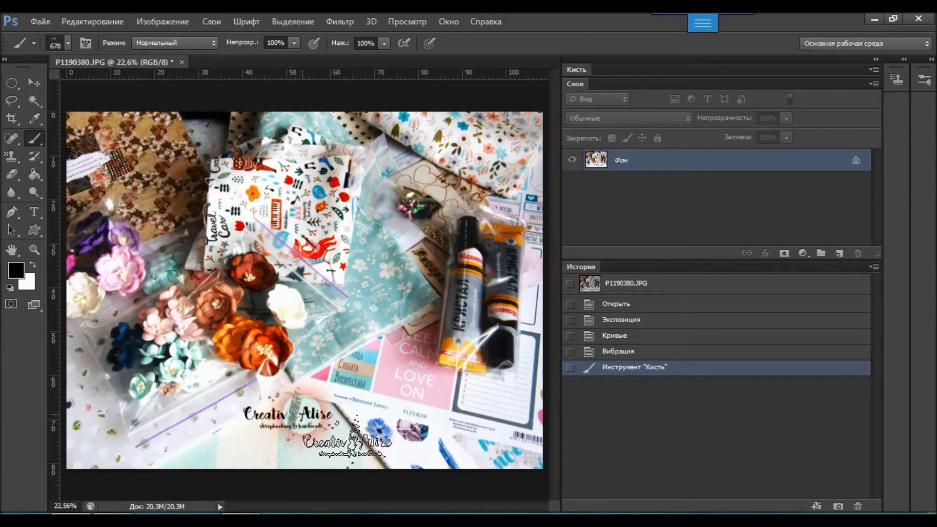
{"action": "left_click", "coordinate": [40, 22]}
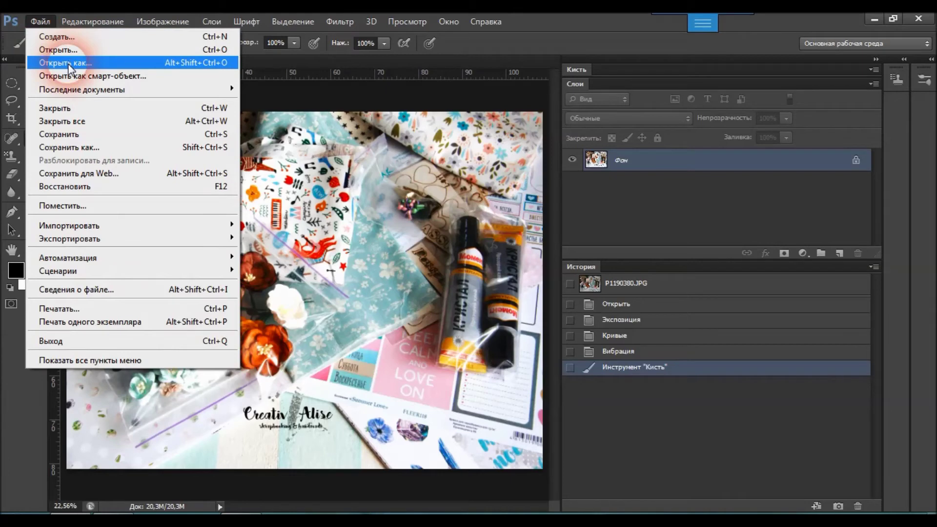
{"action": "key", "text": "Escape"}
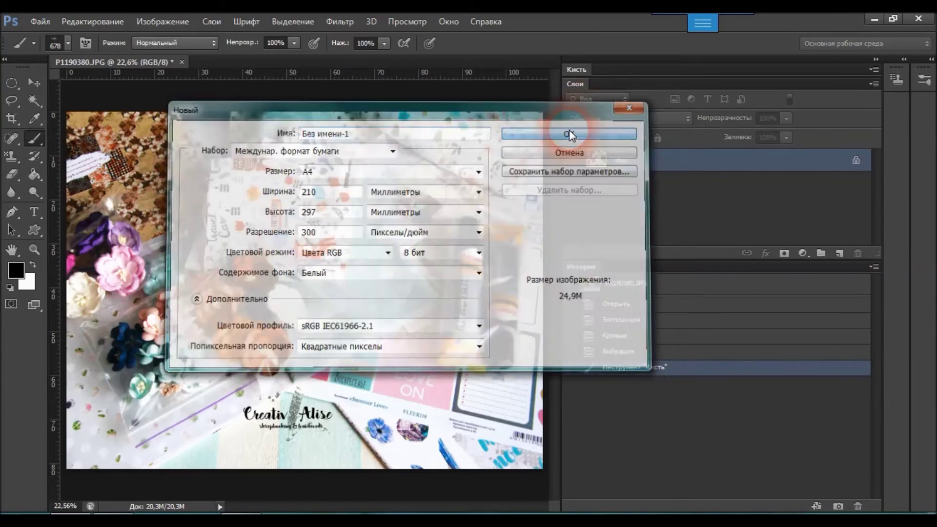
Create the blank A4 300 ppi document and start black 72 pt text on it
{"action": "left_click", "coordinate": [569, 132]}
{"action": "left_click", "coordinate": [34, 212]}
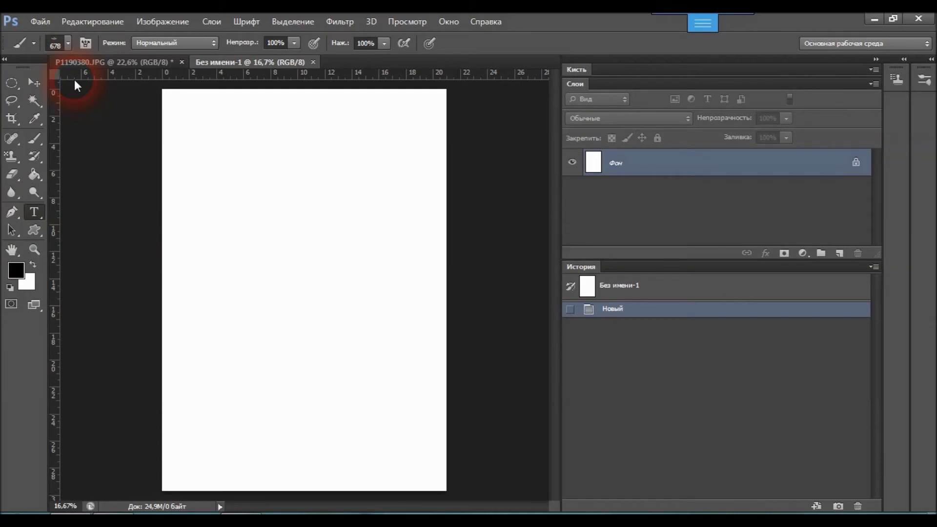
{"action": "key", "text": "t"}
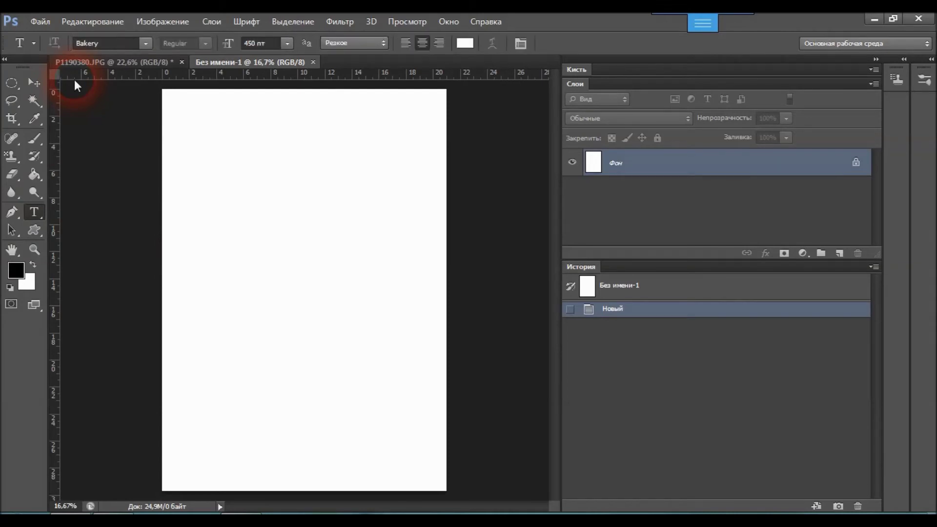
{"action": "left_click", "coordinate": [218, 293]}
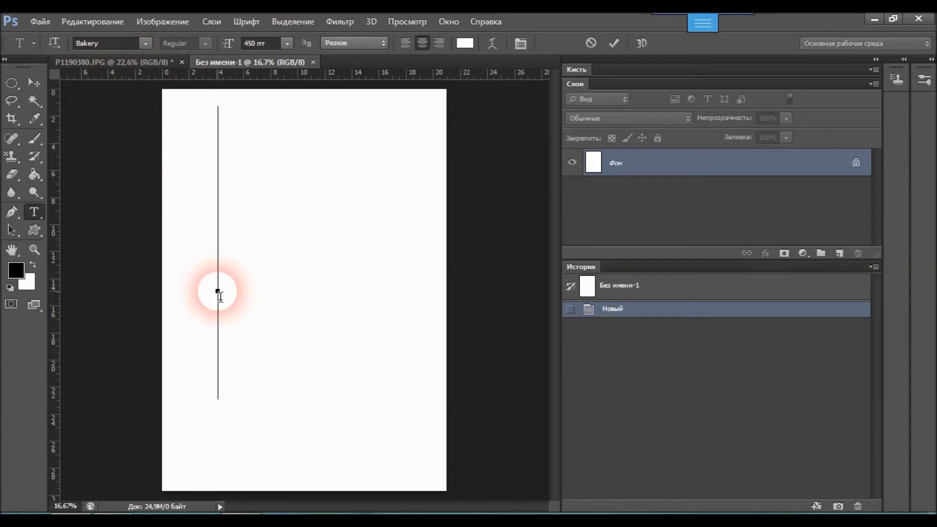
{"action": "left_click", "coordinate": [285, 45]}
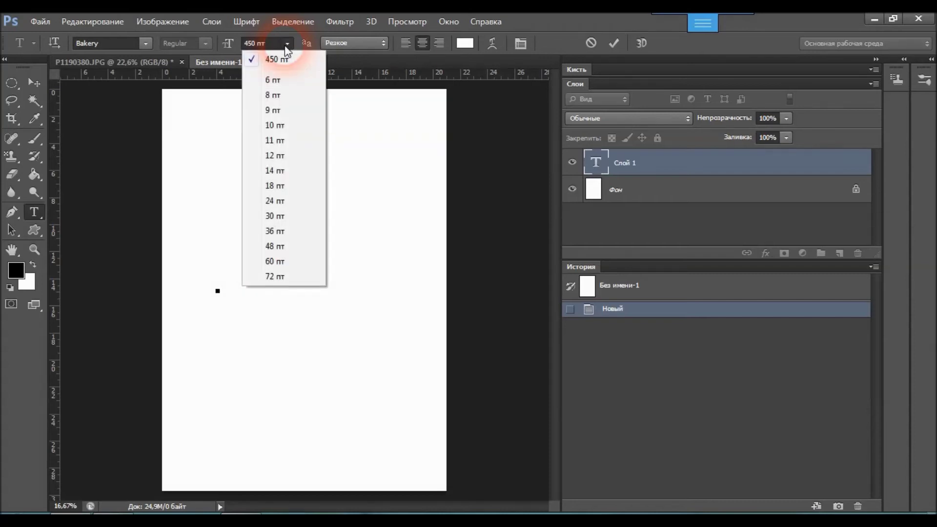
{"action": "left_click", "coordinate": [271, 277]}
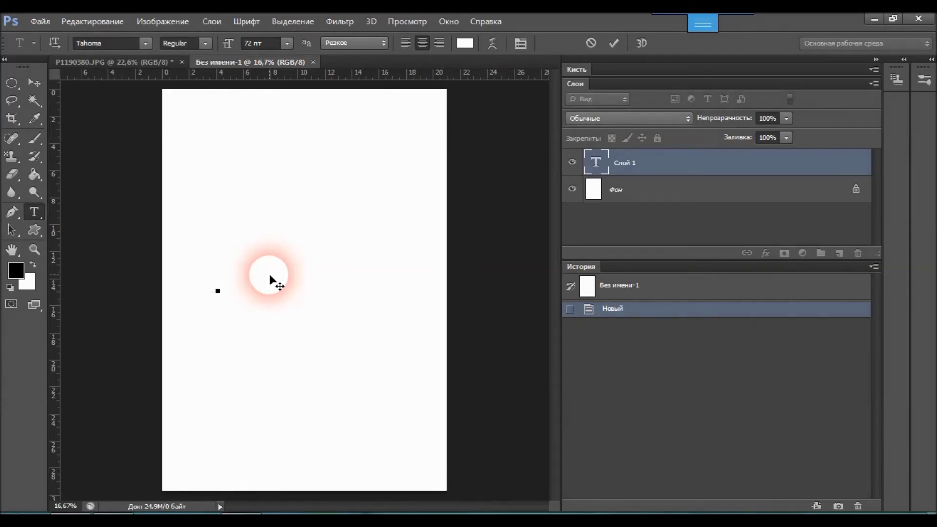
{"action": "left_click", "coordinate": [18, 270]}
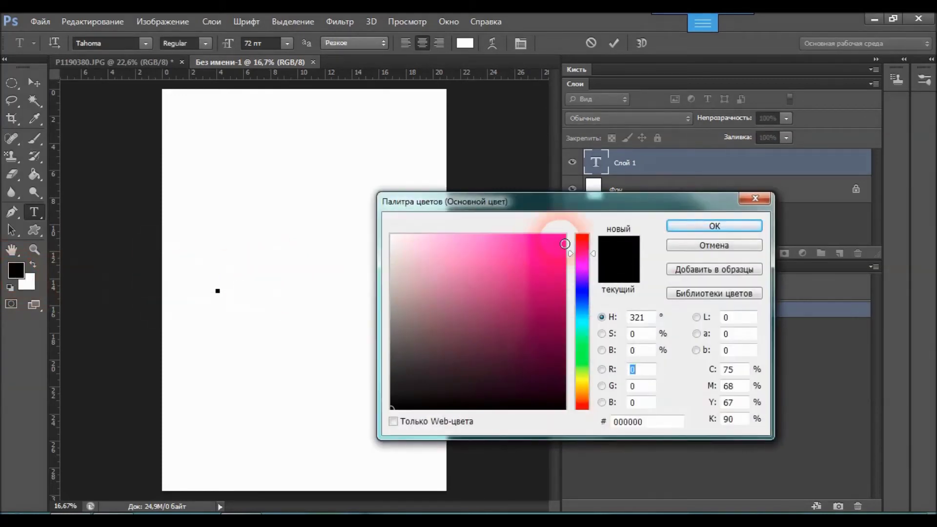
{"action": "left_click", "coordinate": [713, 226]}
Type 'Creativ Alise' in the Bakery font, centred, with a wide gap before 'Alise'
{"action": "type", "text": "С"}
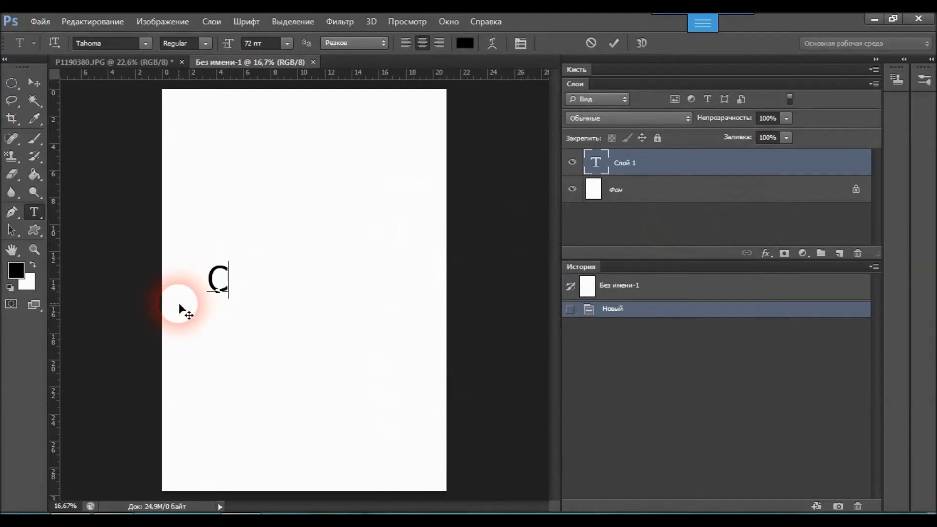
{"action": "key", "text": "BackSpace"}
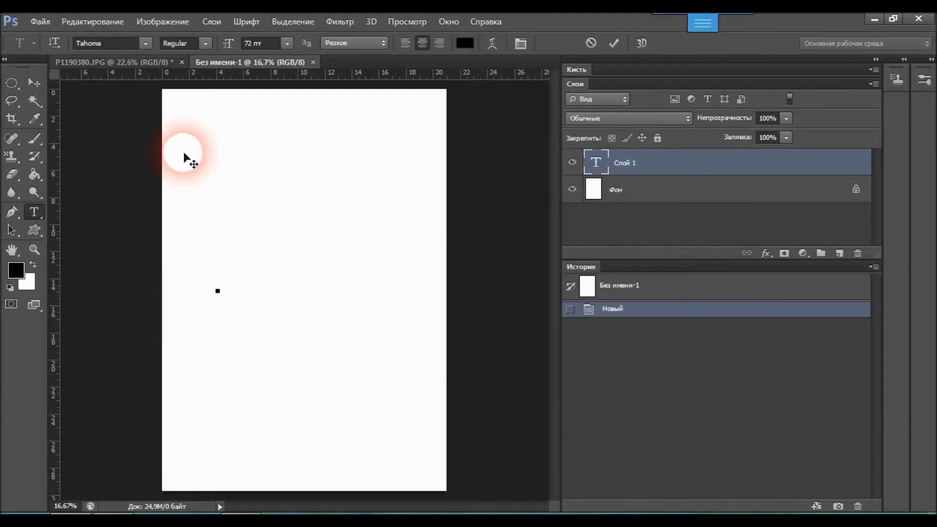
{"action": "left_click", "coordinate": [145, 43]}
{"action": "mouse_move", "coordinate": [294, 390]}
{"action": "left_mouse_down"}
{"action": "mouse_move", "coordinate": [309, 152]}
{"action": "mouse_move", "coordinate": [298, 73]}
{"action": "left_mouse_up"}
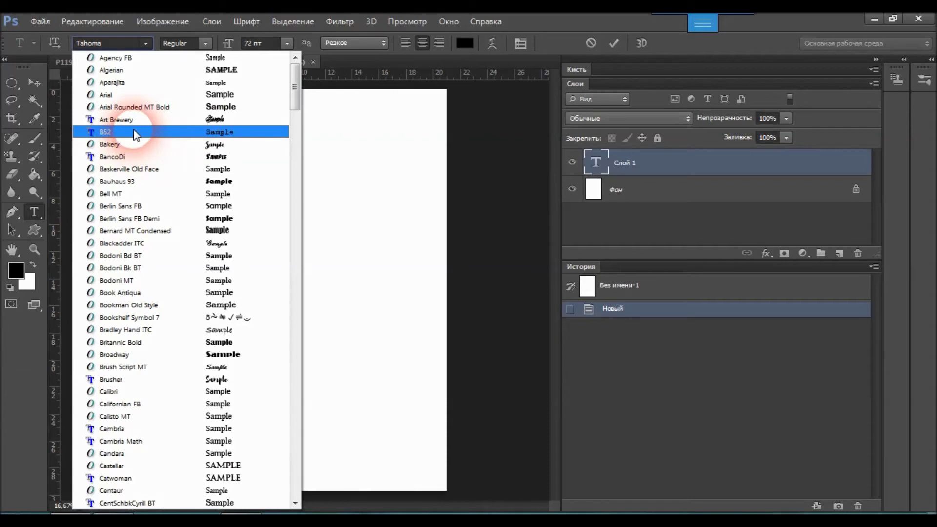
{"action": "left_click", "coordinate": [139, 147]}
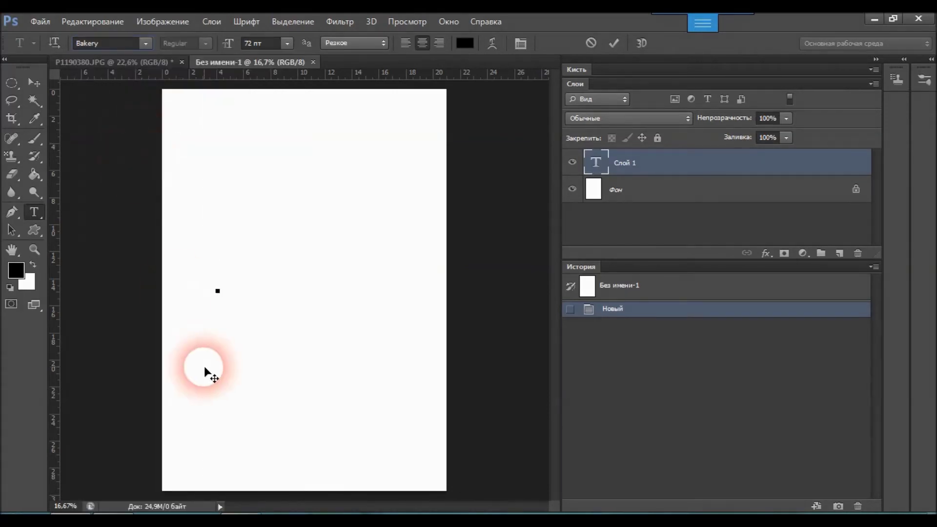
{"action": "type", "text": "ere"}
{"action": "type", "text": "ativ"}
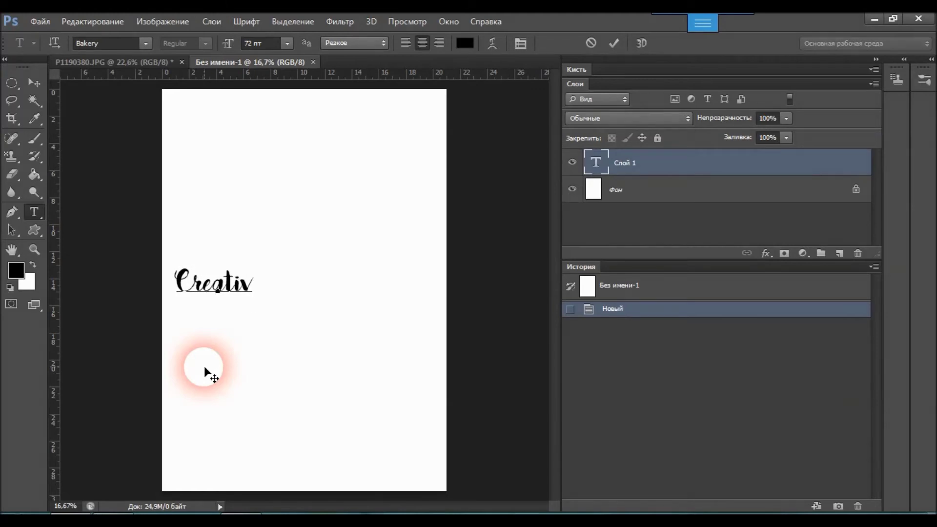
{"action": "type", "text": "Alise"}
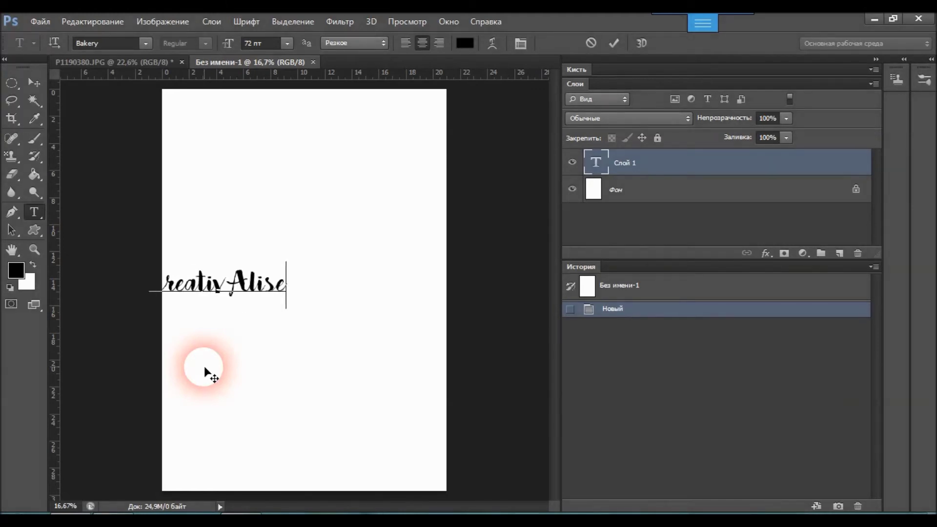
{"action": "mouse_move", "coordinate": [291, 337]}
{"action": "left_mouse_down"}
{"action": "mouse_move", "coordinate": [439, 361]}
{"action": "mouse_move", "coordinate": [351, 328]}
{"action": "mouse_move", "coordinate": [372, 322]}
{"action": "left_mouse_up"}
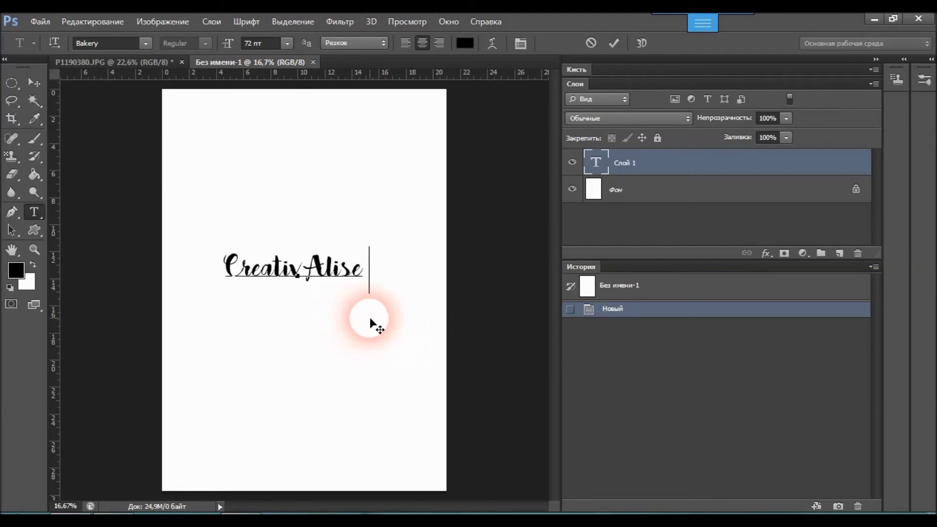
{"action": "left_click", "coordinate": [307, 277]}
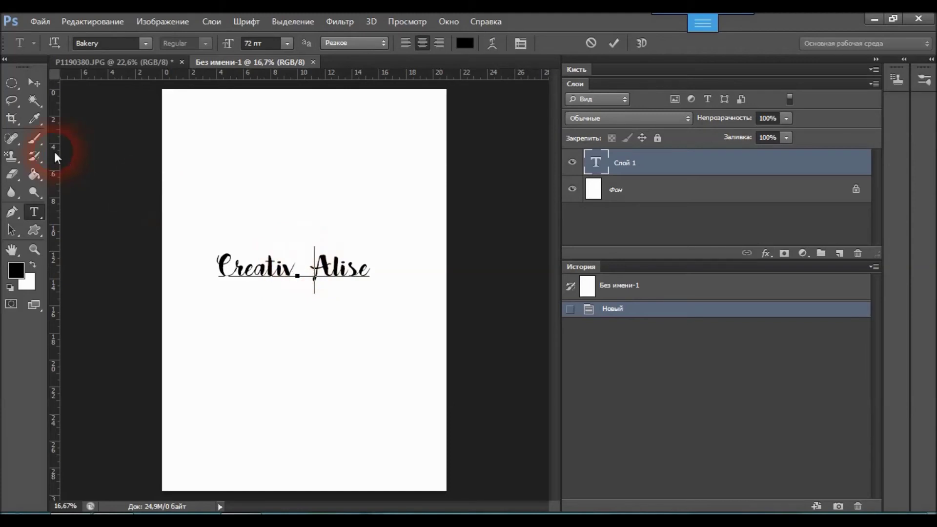
{"action": "left_click", "coordinate": [39, 137]}
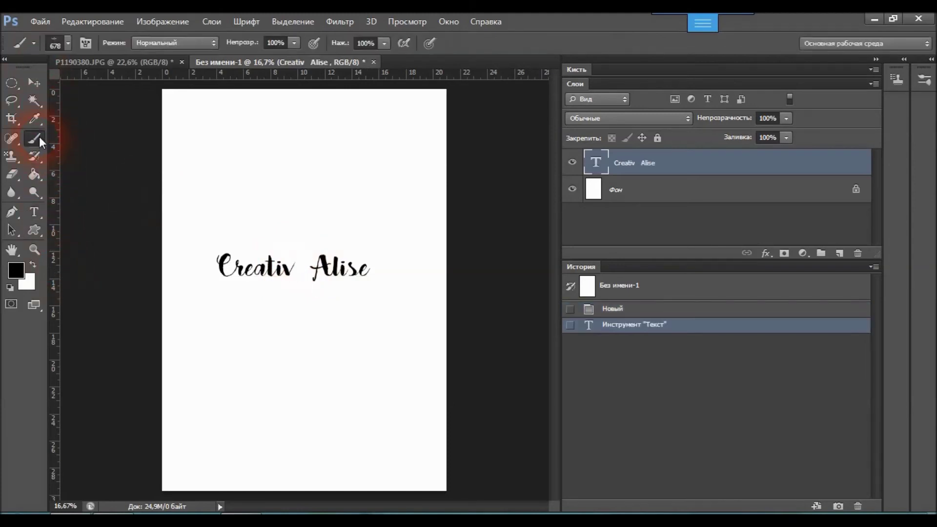
Stamp a rotated black feather brush between Creativ and Alise on the Фон layer
{"action": "left_click", "coordinate": [68, 44]}
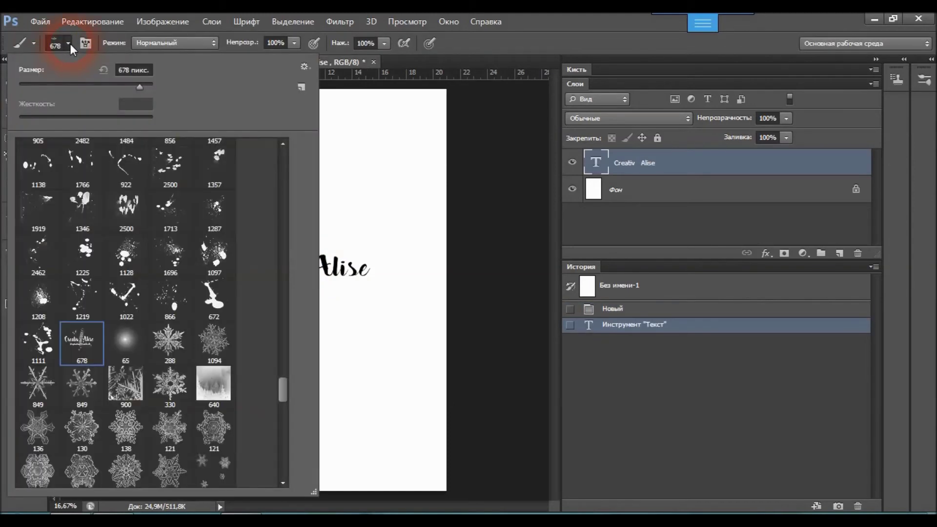
{"action": "left_click_drag", "start_coordinate": [282, 390], "coordinate": [280, 356]}
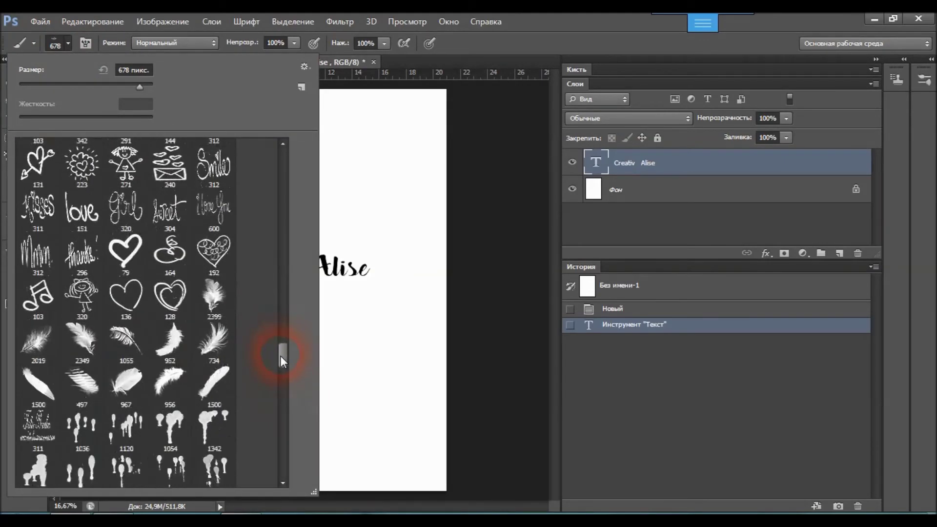
{"action": "left_click", "coordinate": [154, 353]}
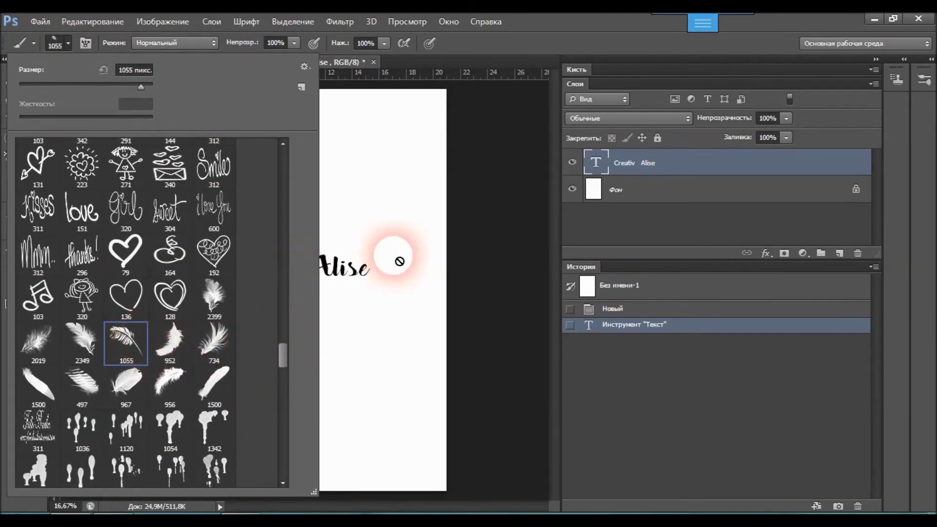
{"action": "left_click", "coordinate": [632, 189]}
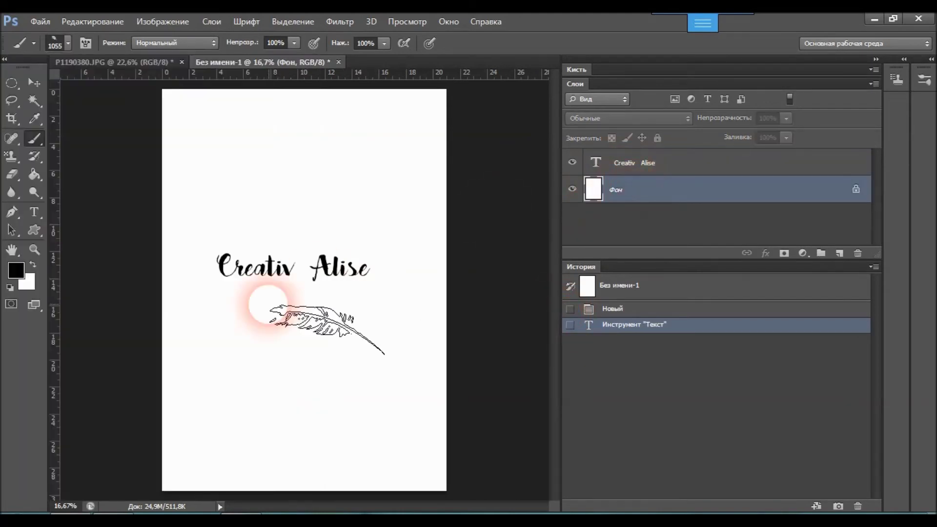
{"action": "left_click", "coordinate": [577, 68]}
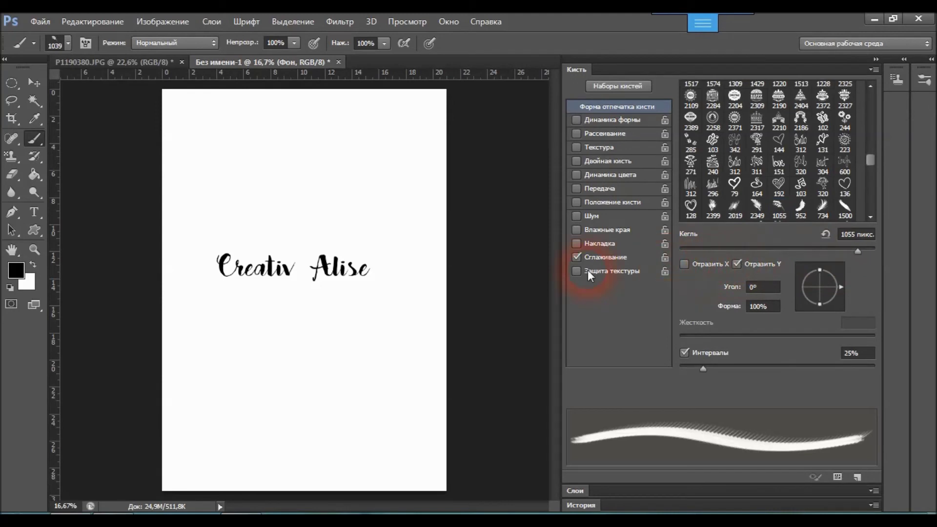
{"action": "mouse_move", "coordinate": [836, 292]}
{"action": "left_mouse_down"}
{"action": "mouse_move", "coordinate": [800, 289]}
{"action": "mouse_move", "coordinate": [805, 297]}
{"action": "left_mouse_up"}
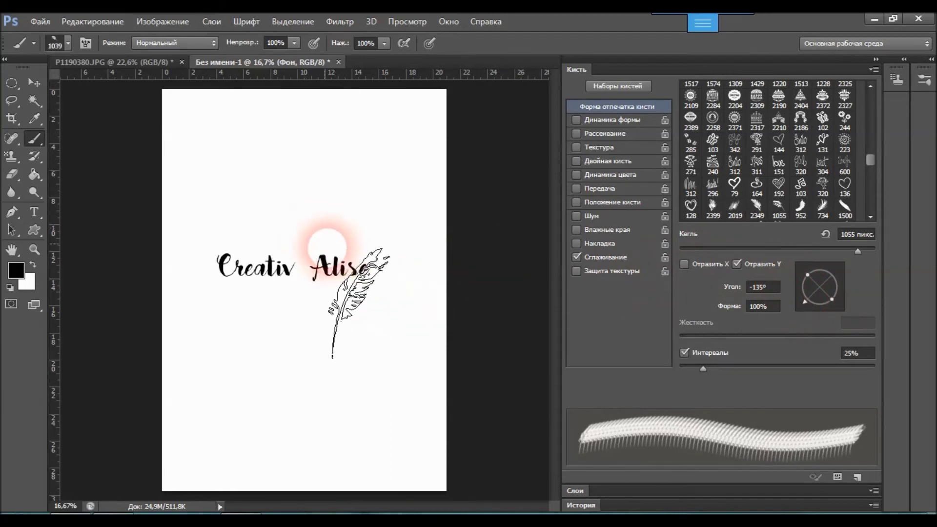
{"action": "left_click", "coordinate": [325, 247]}
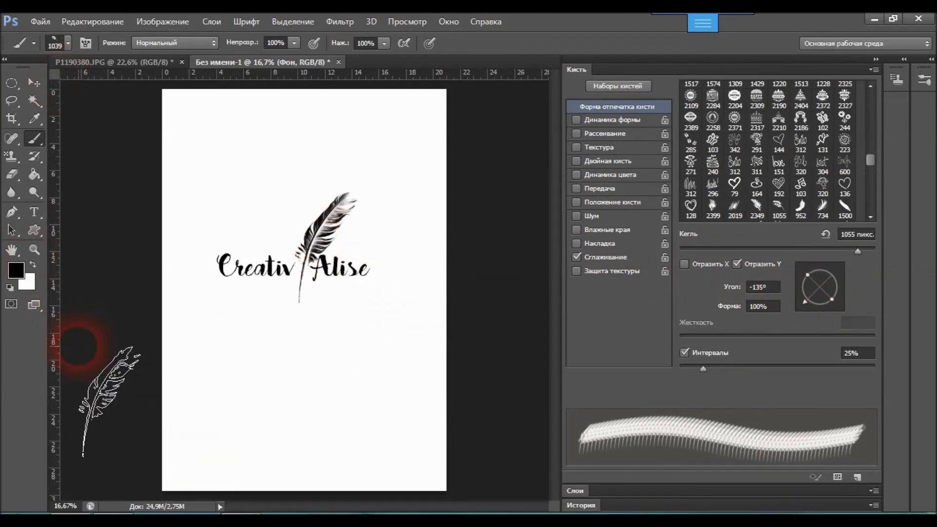
{"action": "left_click", "coordinate": [88, 20]}
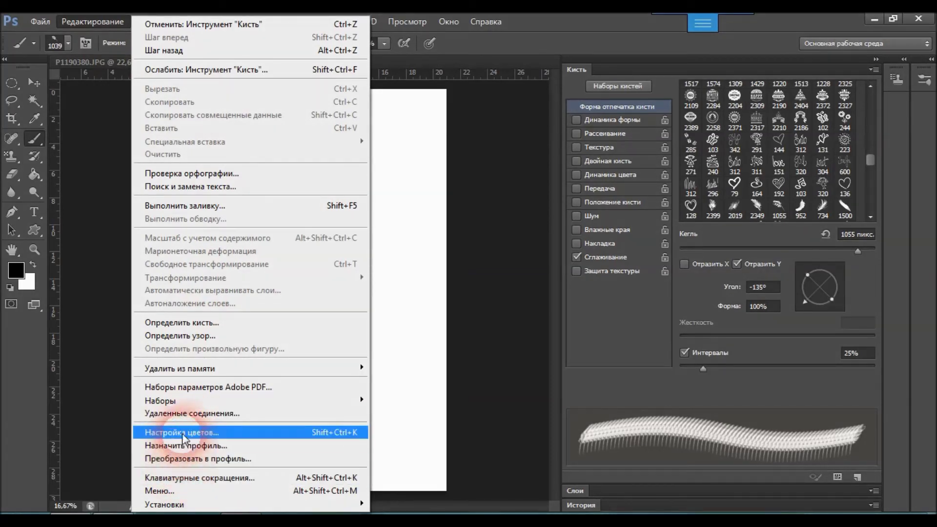
Define the feather-and-lettering page as a new brush named 'Creativ Alise 3'
{"action": "left_click", "coordinate": [187, 324]}
{"action": "left_click", "coordinate": [451, 188]}
{"action": "left_click_drag", "start_coordinate": [464, 191], "coordinate": [267, 217]}
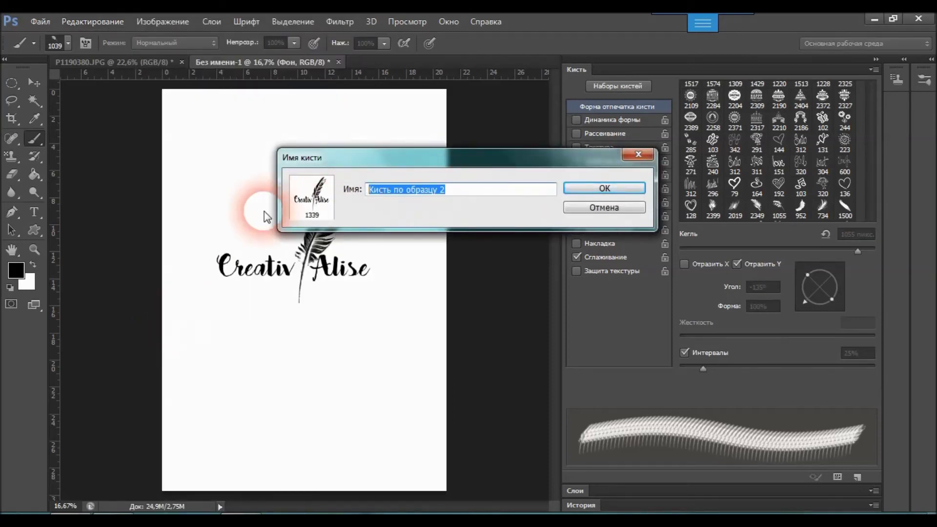
{"action": "type", "text": "Cre"}
{"action": "key", "text": "BackSpace"}
{"action": "key", "text": "BackSpace"}
{"action": "key", "text": "BackSpace"}
{"action": "type", "text": "Creativ "}
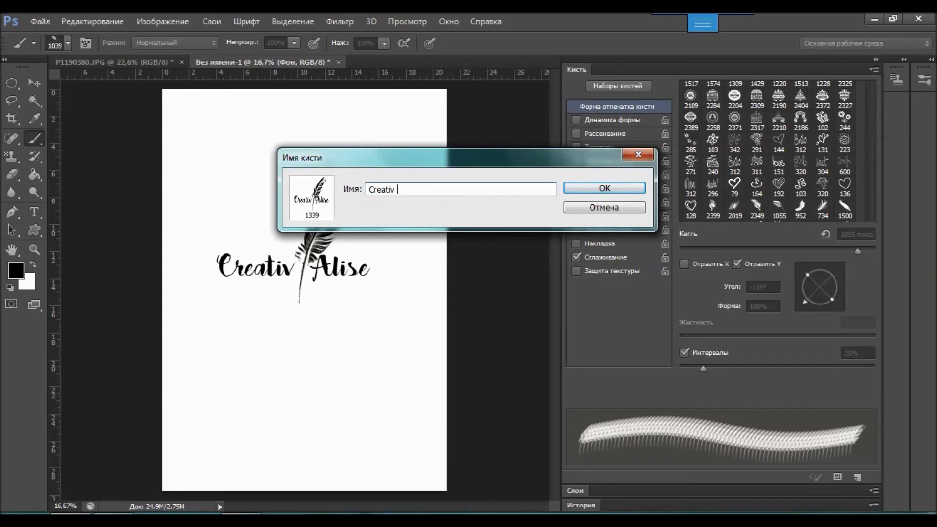
{"action": "type", "text": "Alise 3"}
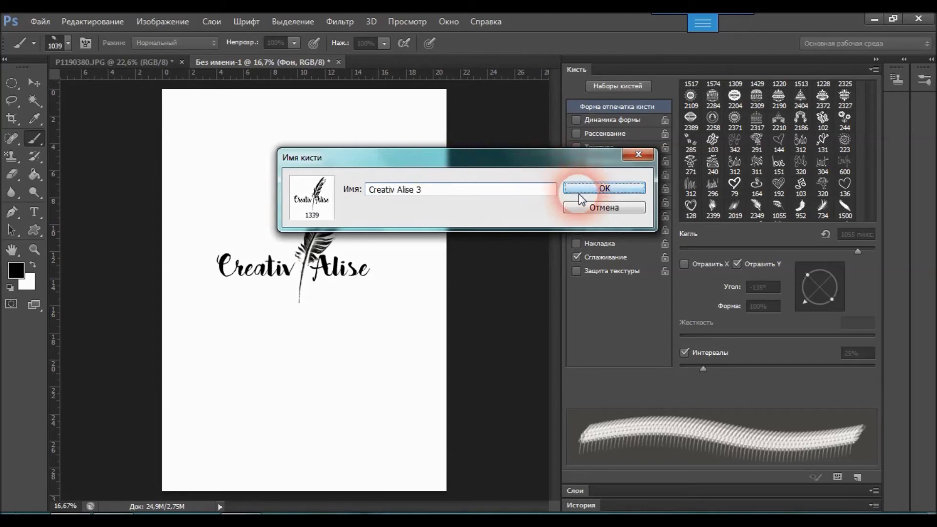
{"action": "left_click", "coordinate": [578, 191]}
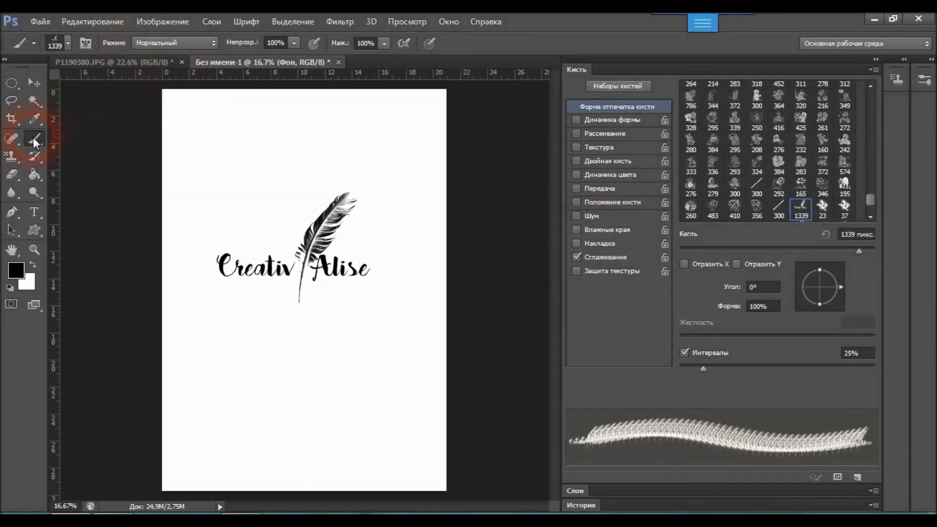
{"action": "left_click", "coordinate": [94, 58]}
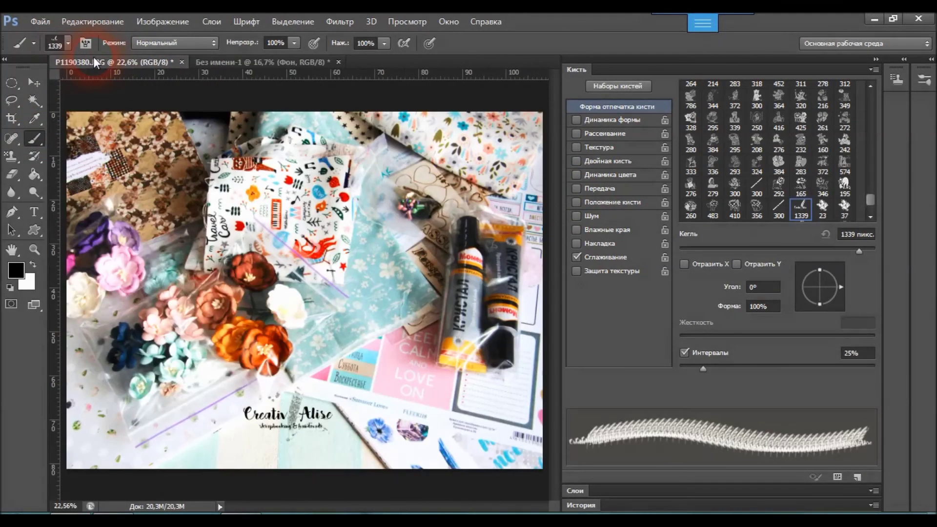
Stamp the new 1339 px Creativ Alise brush onto the P1190380 collage photo
{"action": "left_click", "coordinate": [66, 42]}
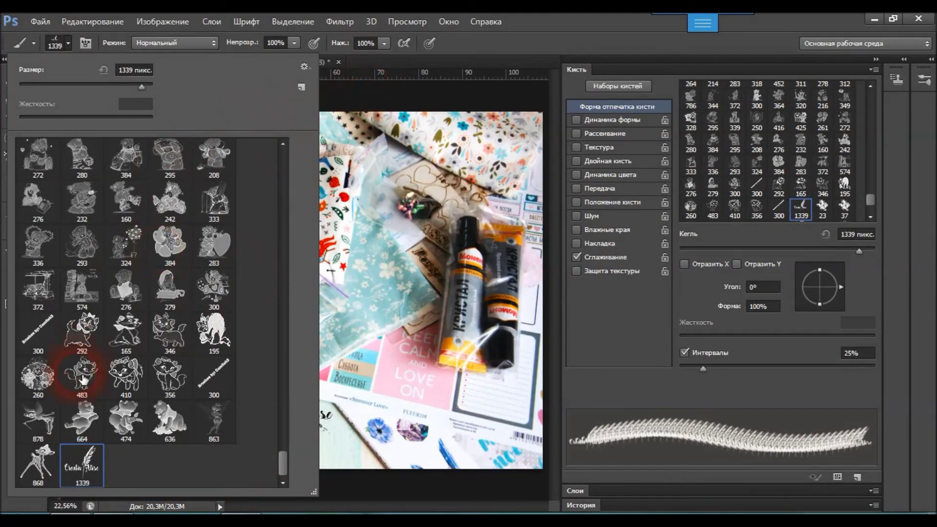
{"action": "left_click", "coordinate": [67, 43]}
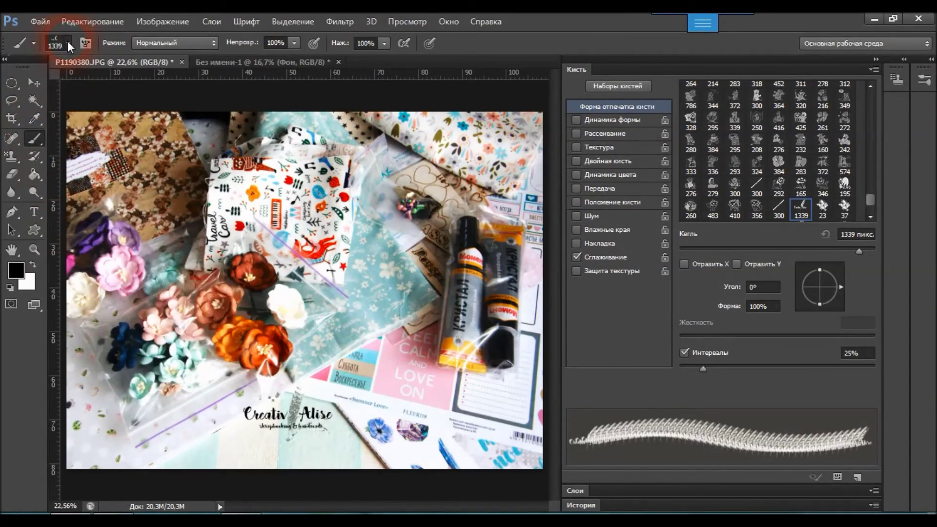
{"action": "left_click", "coordinate": [67, 42]}
{"action": "mouse_move", "coordinate": [281, 461]}
{"action": "left_mouse_down"}
{"action": "mouse_move", "coordinate": [292, 366]}
{"action": "mouse_move", "coordinate": [283, 470]}
{"action": "left_mouse_up"}
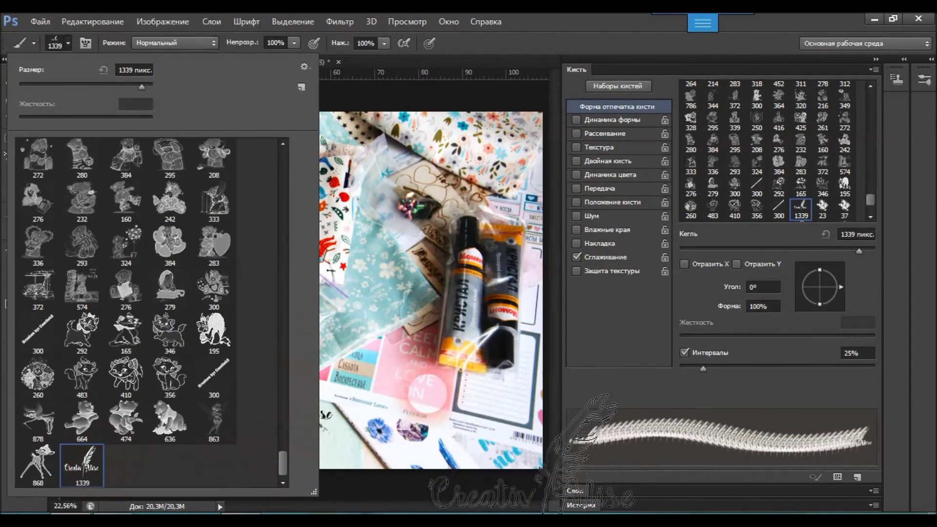
{"action": "left_click", "coordinate": [429, 376]}
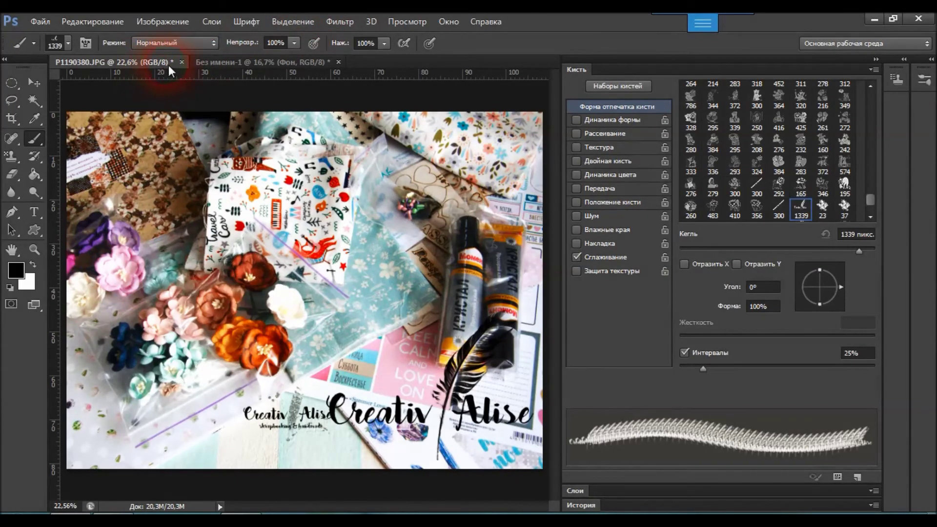
Close the collage photo and the untitled logo document without saving either
{"action": "left_click", "coordinate": [181, 63]}
{"action": "left_click", "coordinate": [471, 202]}
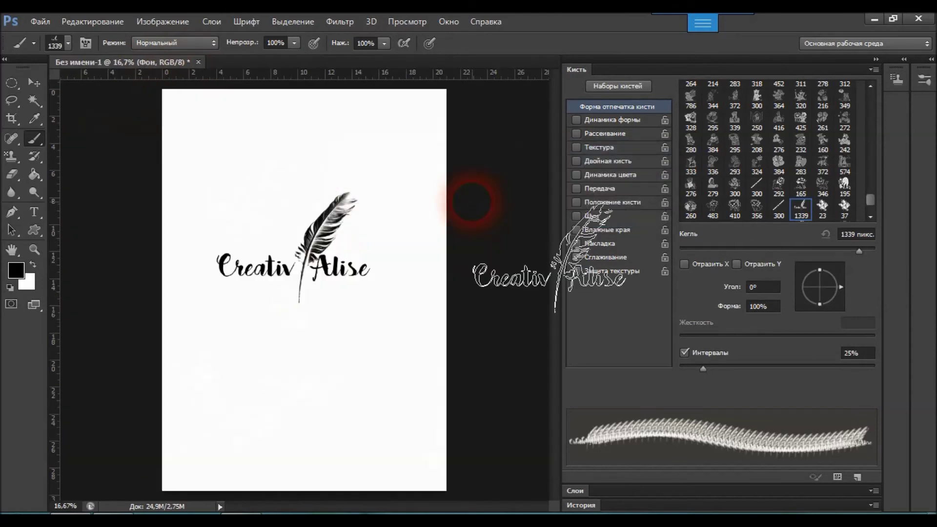
{"action": "left_click", "coordinate": [198, 62]}
{"action": "left_click", "coordinate": [484, 209]}
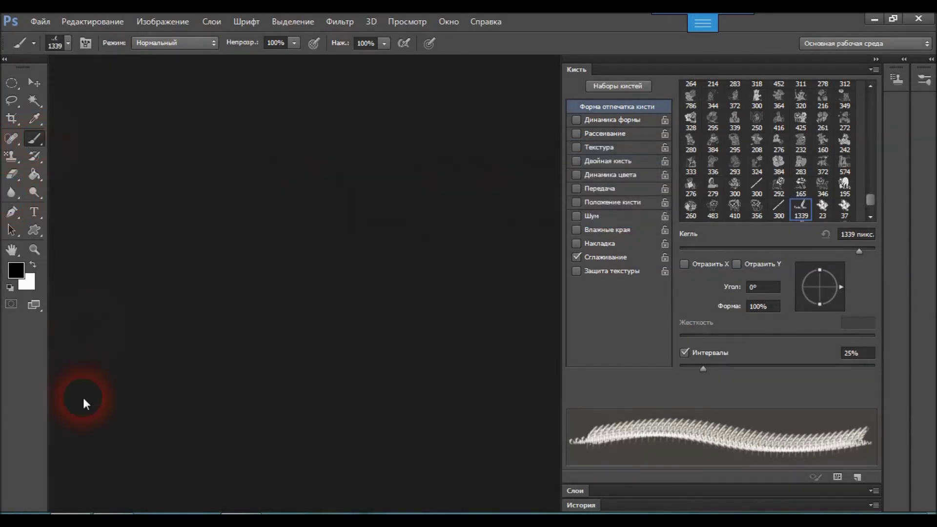
Open P1190380-2 from the Фото в работе folder and stamp the 1339 px feather watermark on its lower middle
{"action": "left_click", "coordinate": [105, 510]}
{"action": "left_click_drag", "start_coordinate": [546, 162], "coordinate": [119, 268]}
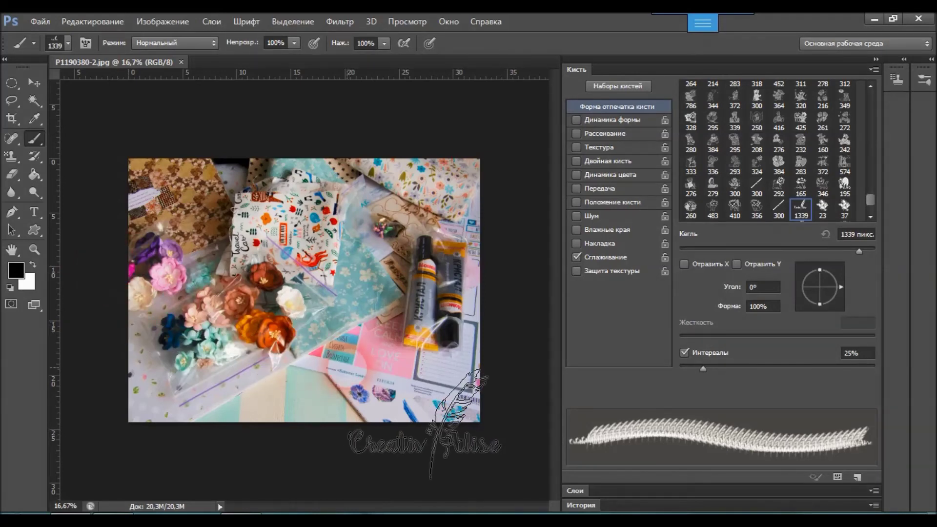
{"action": "left_click", "coordinate": [315, 360]}
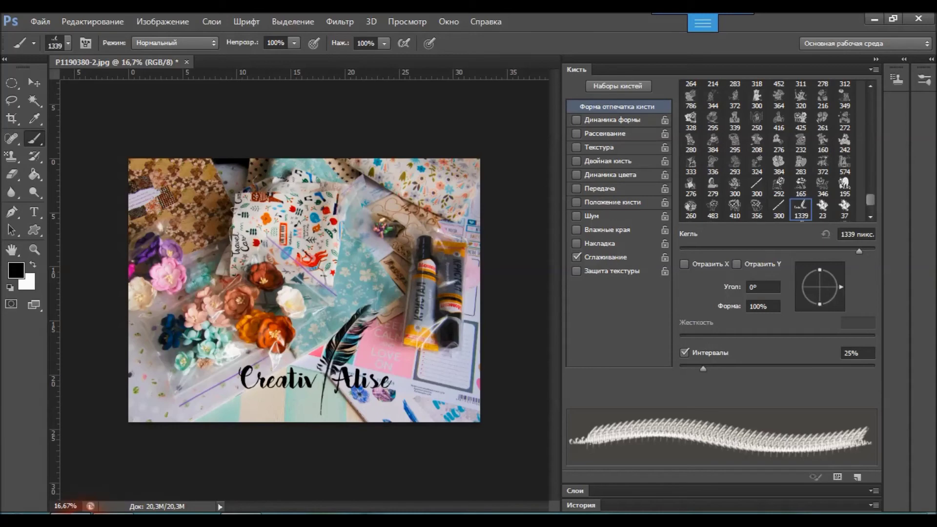
Minimize open windows and browse to E: > Моя работа > Creativ Alise > Альбомы
{"action": "left_click", "coordinate": [874, 20]}
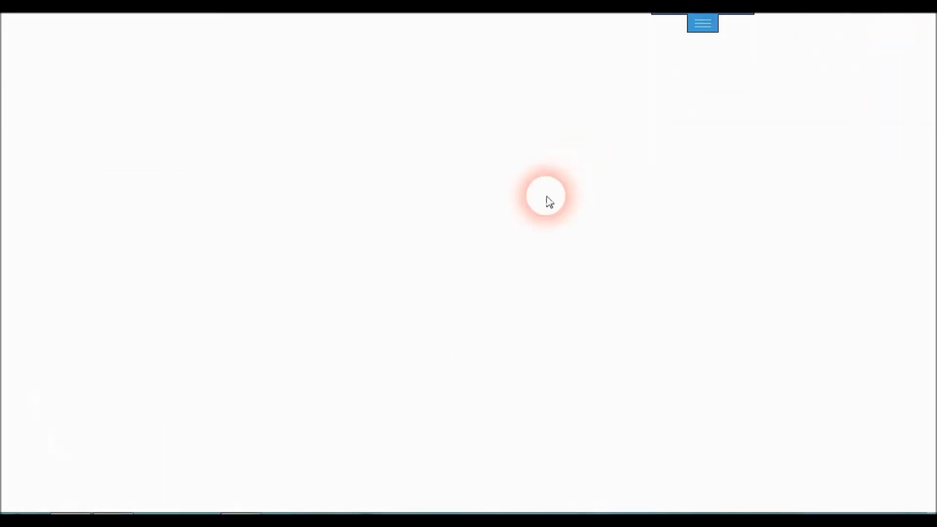
{"action": "left_click", "coordinate": [245, 510]}
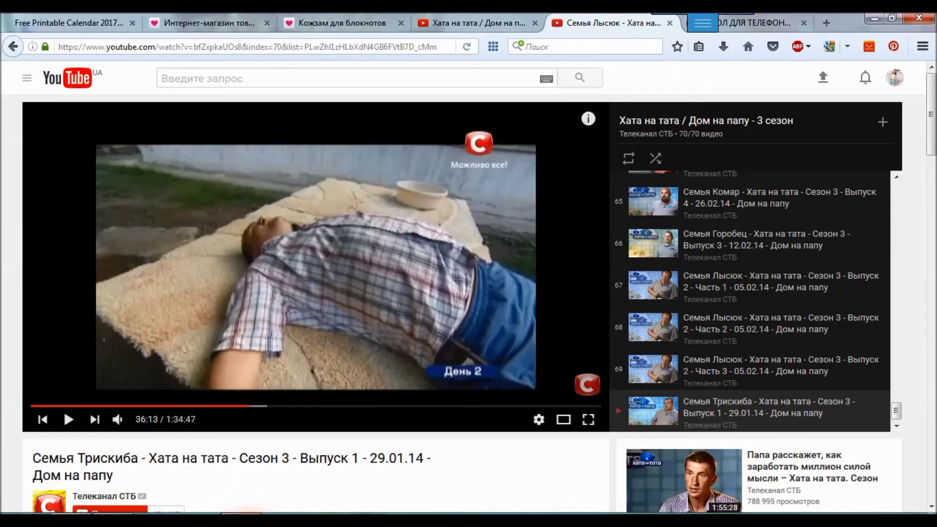
{"action": "left_click", "coordinate": [875, 18]}
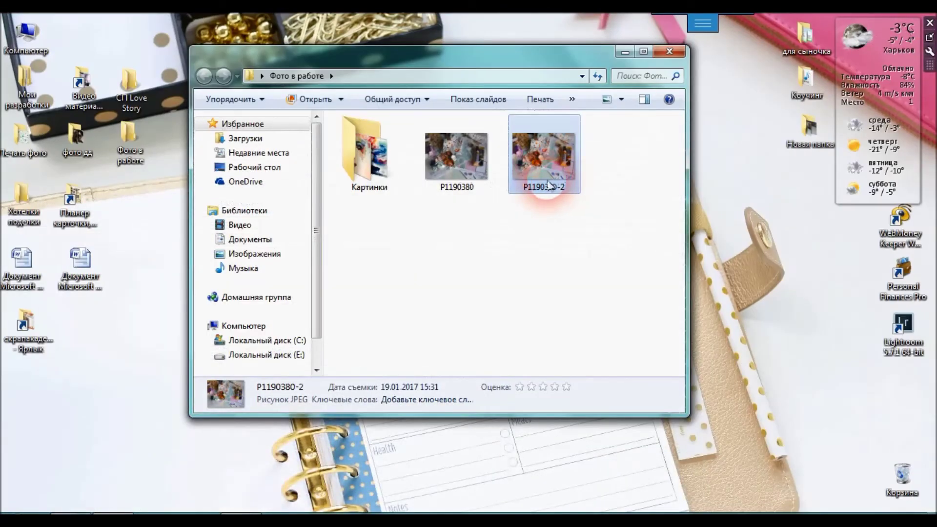
{"action": "left_click", "coordinate": [624, 51]}
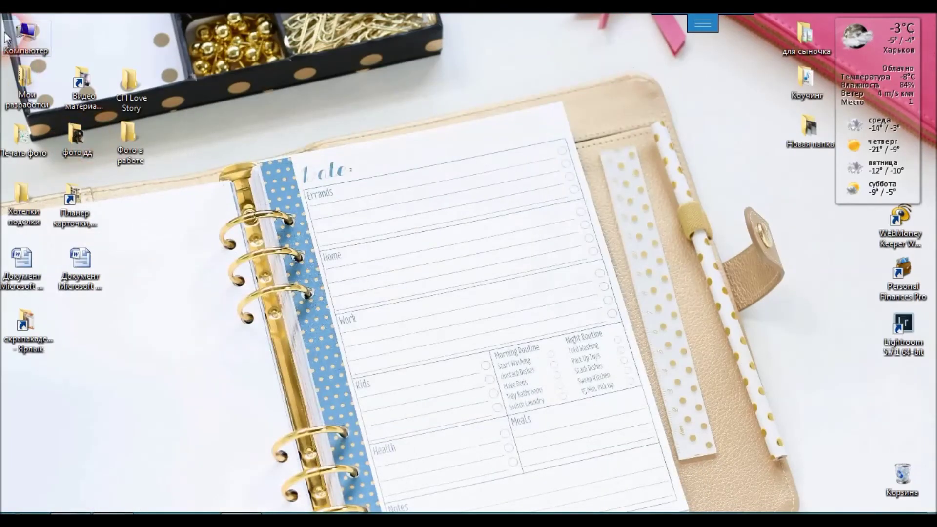
{"action": "left_click", "coordinate": [27, 39]}
{"action": "double_click", "coordinate": [26, 39]}
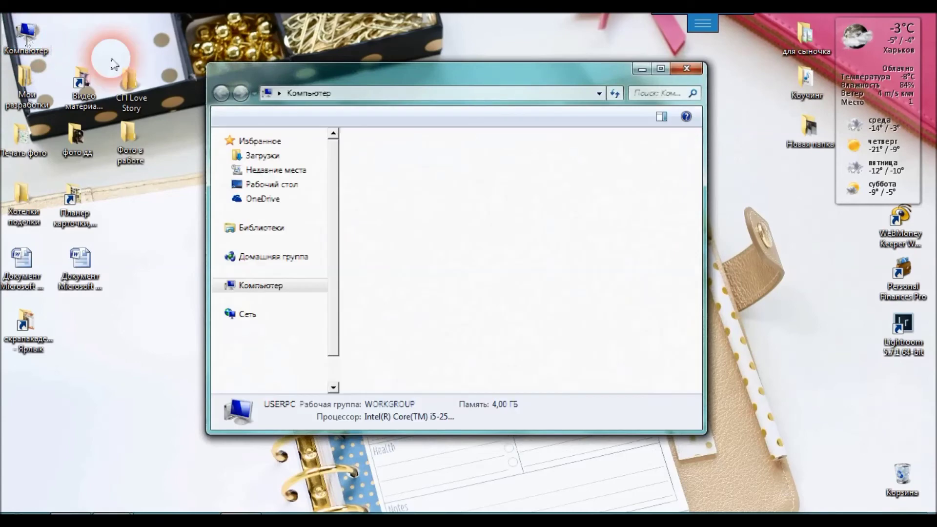
{"action": "left_click", "coordinate": [578, 175]}
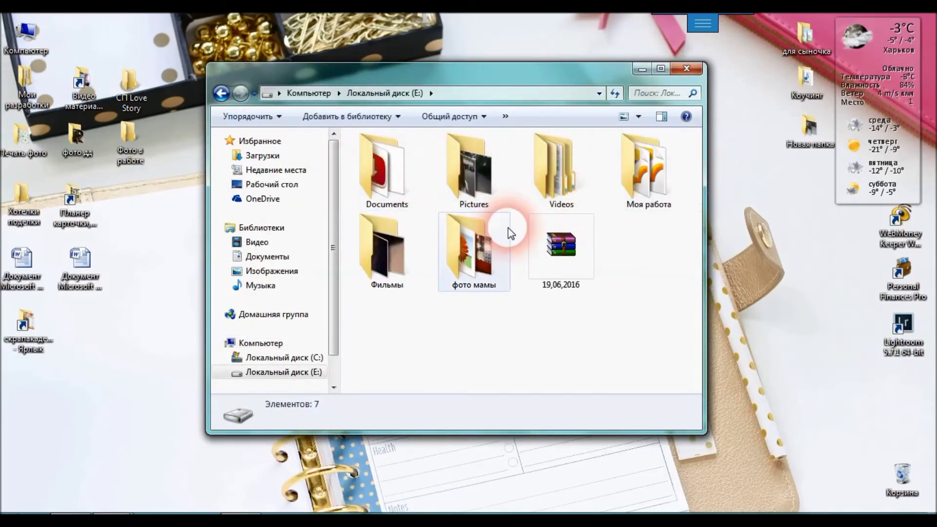
{"action": "double_click", "coordinate": [671, 188]}
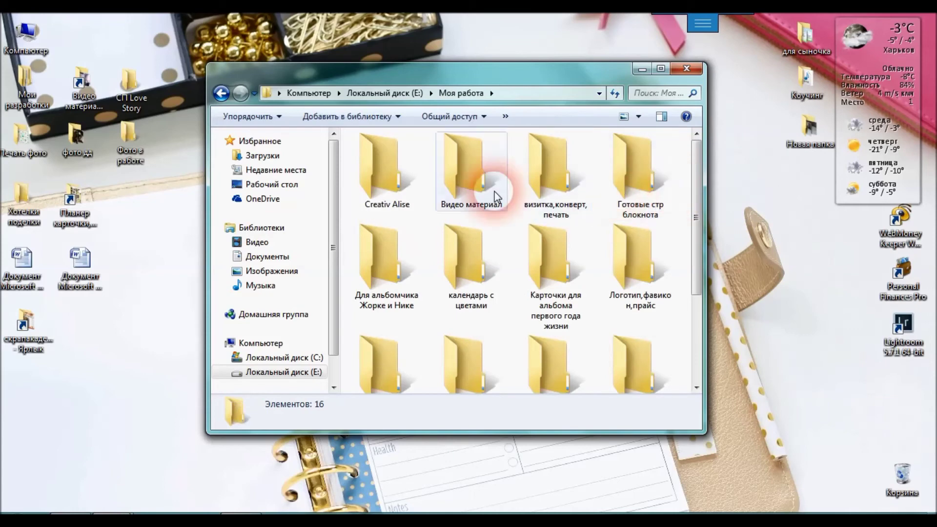
{"action": "double_click", "coordinate": [405, 178]}
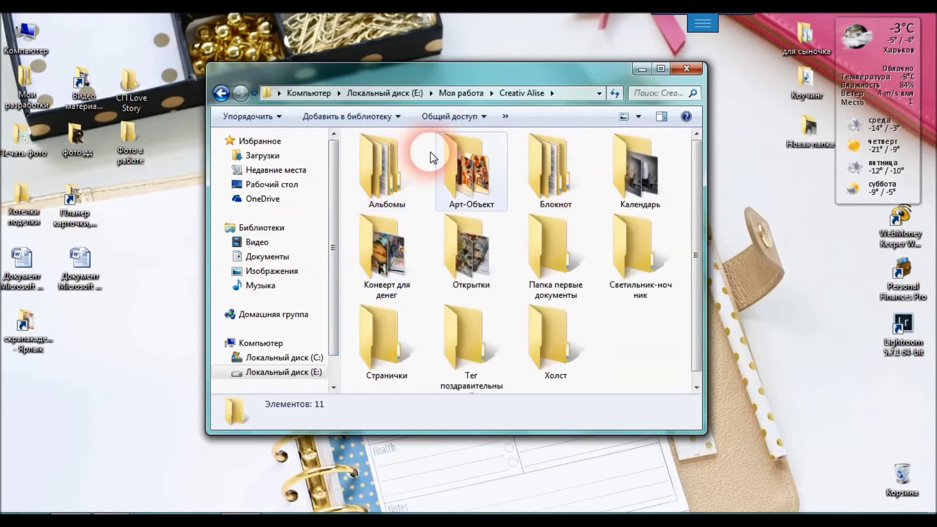
{"action": "double_click", "coordinate": [373, 174]}
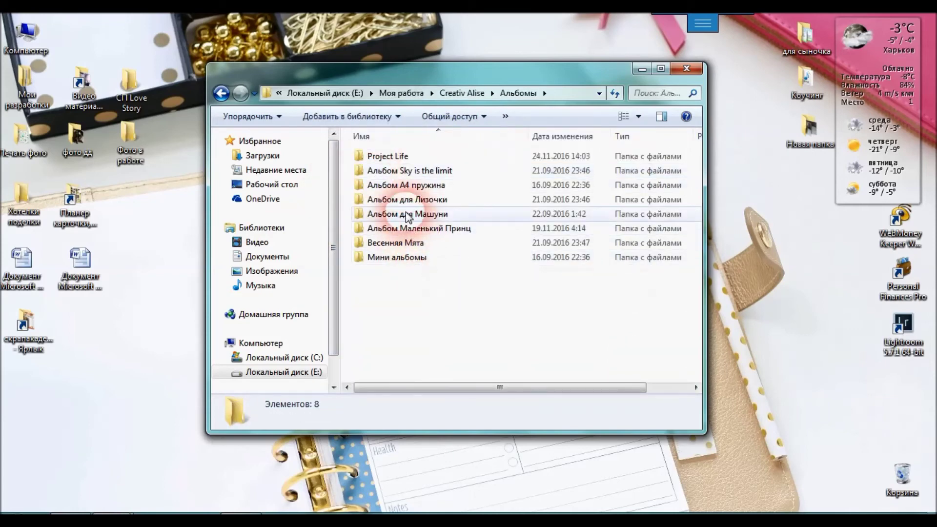
Open Альбом Маленький Принц in a new window, then open Альбом Sky is the limit and photo 1a
{"action": "right_click", "coordinate": [400, 234]}
{"action": "left_click", "coordinate": [440, 203]}
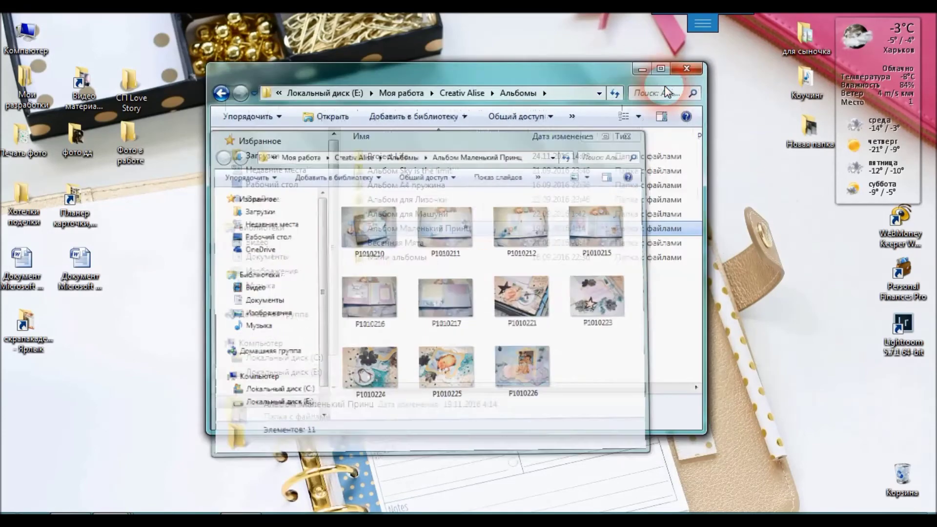
{"action": "left_click", "coordinate": [703, 85]}
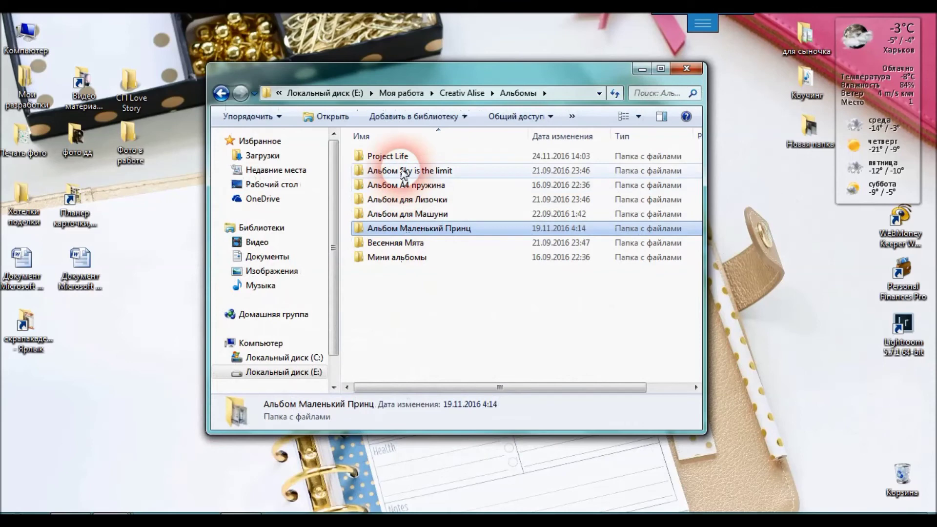
{"action": "double_click", "coordinate": [412, 171]}
{"action": "double_click", "coordinate": [413, 175]}
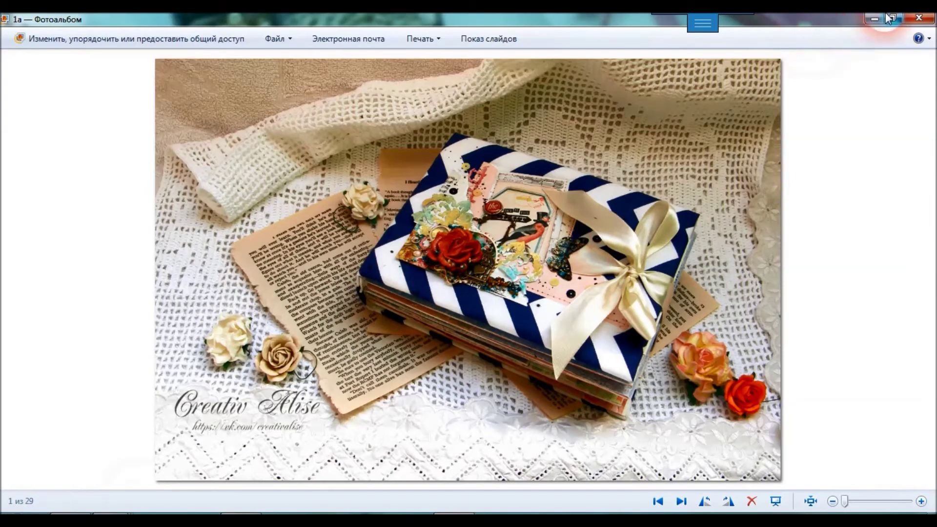
Close the photo 1a viewer and bring the Альбом Маленький Принц window to the front
{"action": "left_click", "coordinate": [918, 18]}
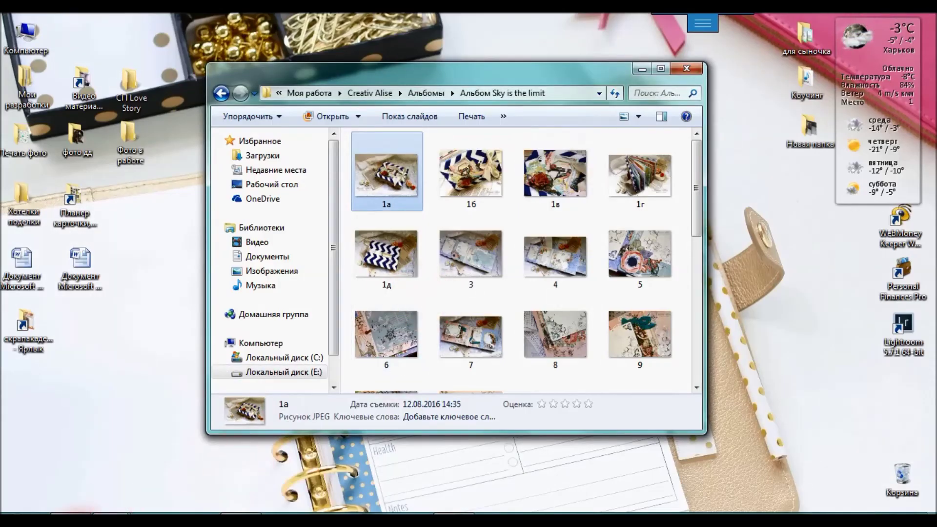
{"action": "left_click", "coordinate": [236, 521]}
{"action": "left_click", "coordinate": [385, 439]}
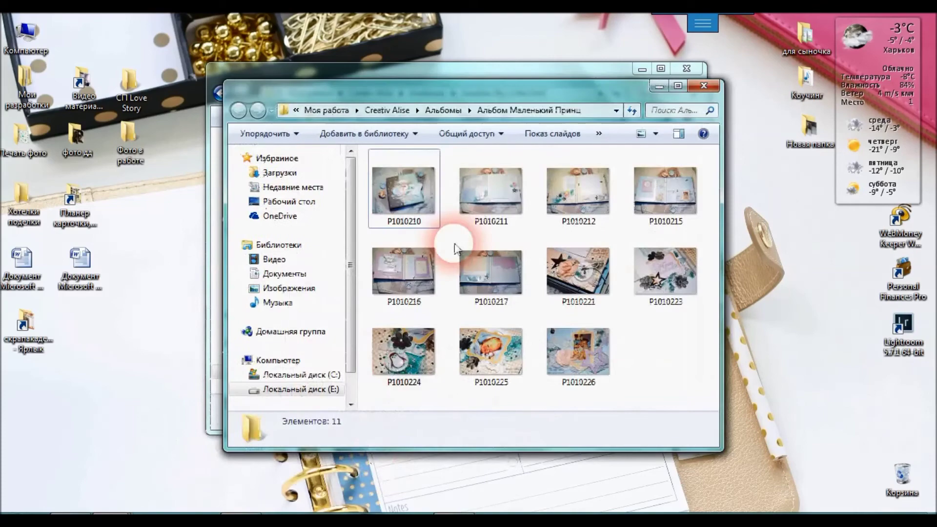
Open P1010210 from the Маленький Принц album, inspect its Creativ Alise watermark, and close it
{"action": "double_click", "coordinate": [417, 207]}
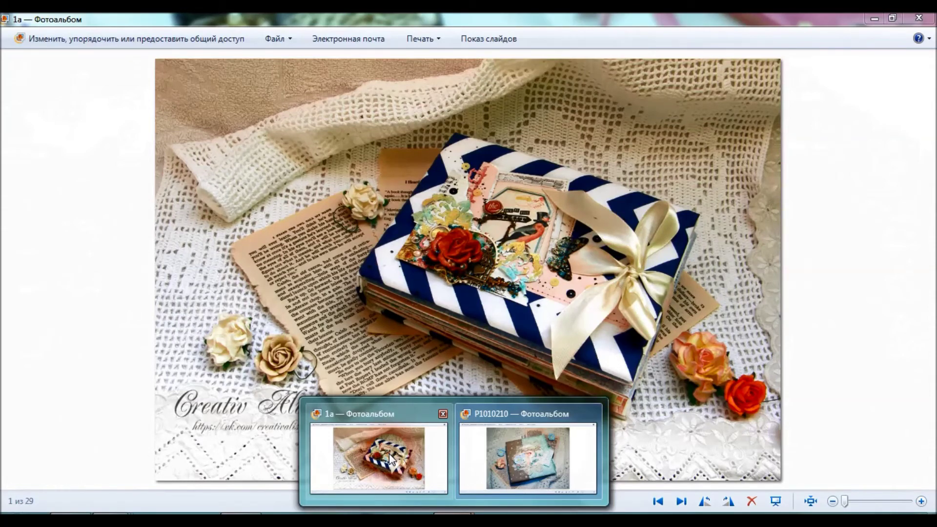
{"action": "mouse_move", "coordinate": [528, 454]}
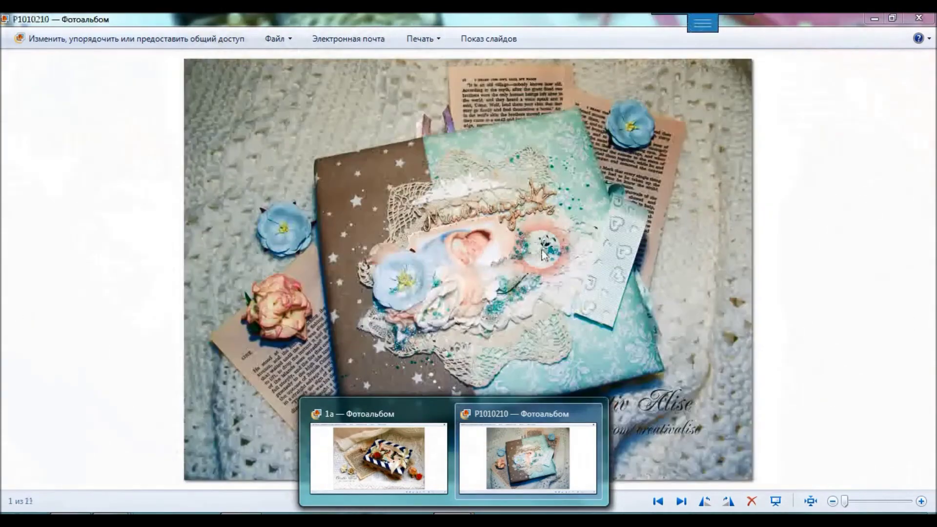
{"action": "left_click", "coordinate": [507, 455]}
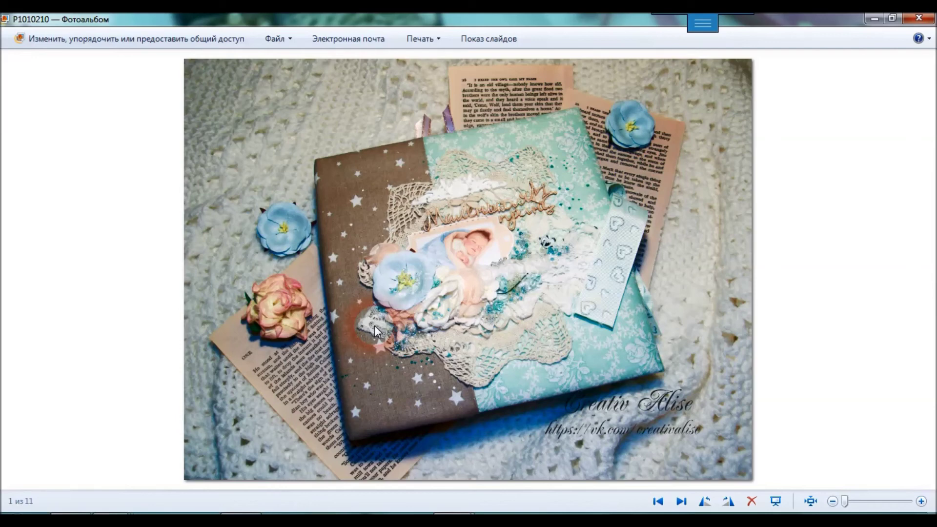
{"action": "left_click", "coordinate": [913, 20]}
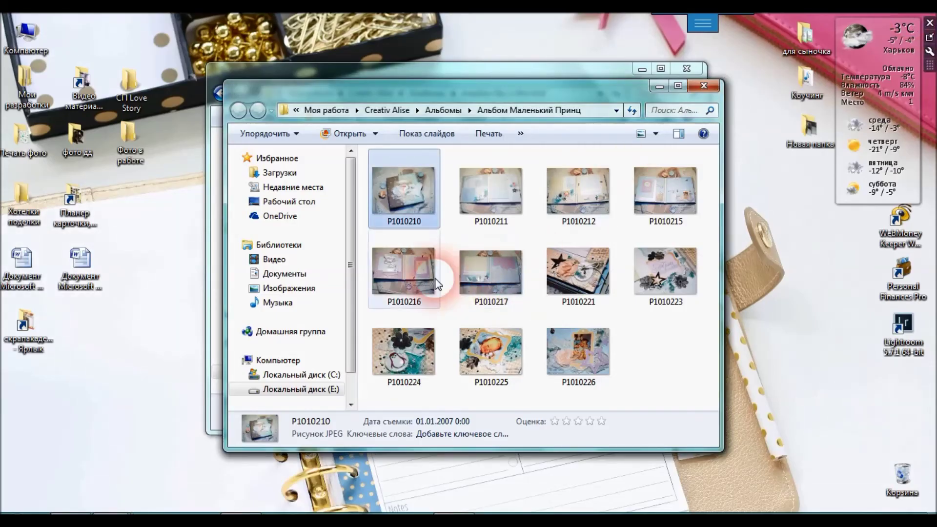
Close the Альбом Маленький Принц window and start paging through the Sky is the limit watermarked photos
{"action": "left_click", "coordinate": [703, 85]}
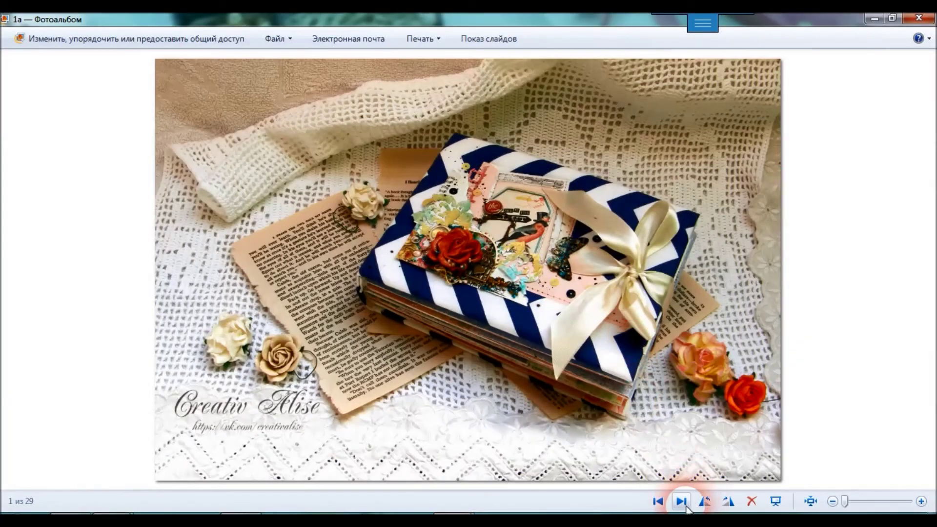
{"action": "left_click", "coordinate": [682, 502]}
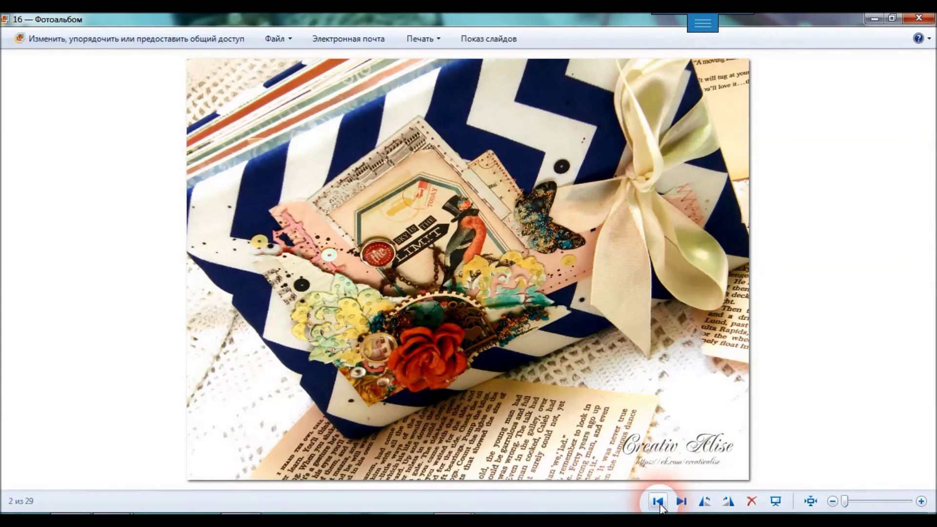
{"action": "left_click", "coordinate": [682, 503]}
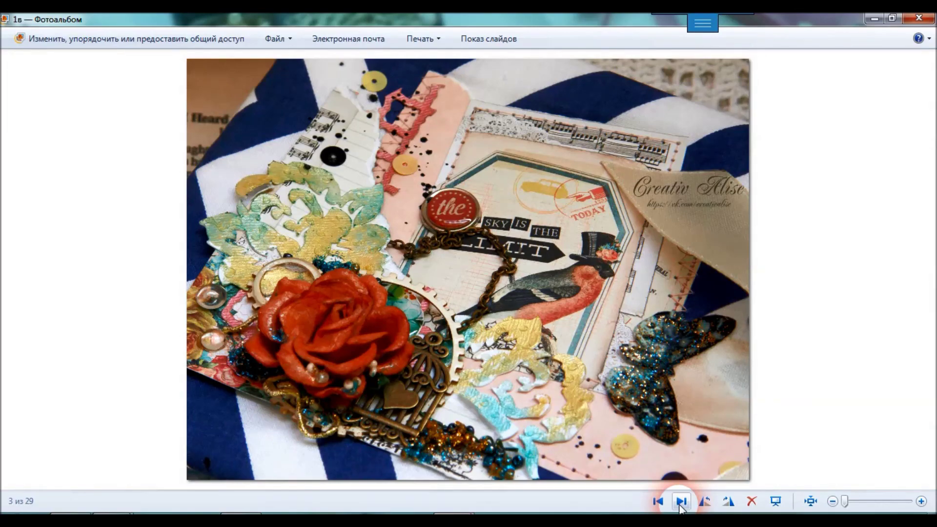
{"action": "left_click", "coordinate": [680, 501]}
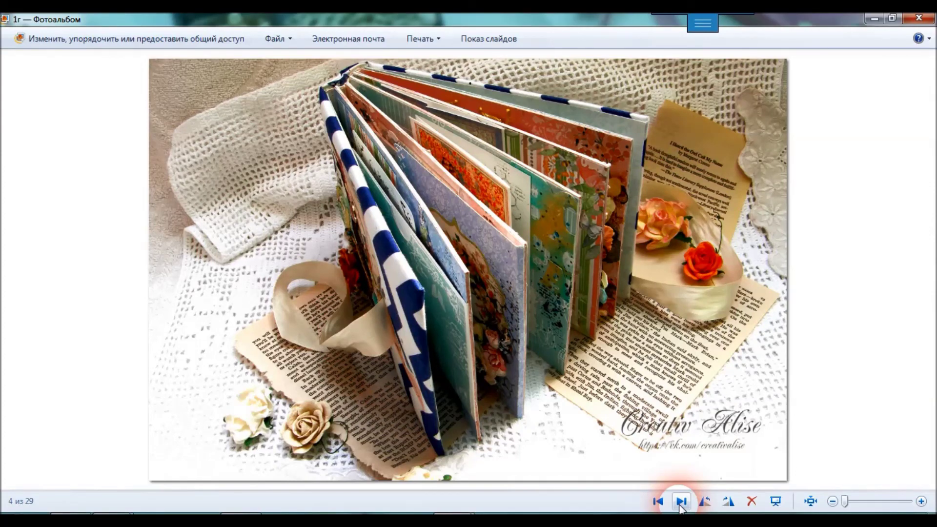
{"action": "left_click", "coordinate": [680, 503]}
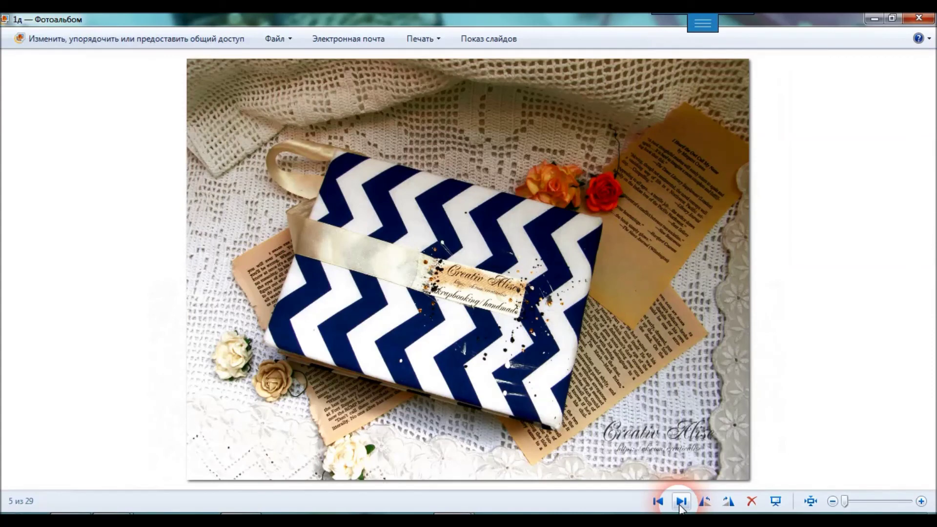
Page through the remaining Sky is the limit photos to the last one
{"action": "left_click", "coordinate": [680, 503]}
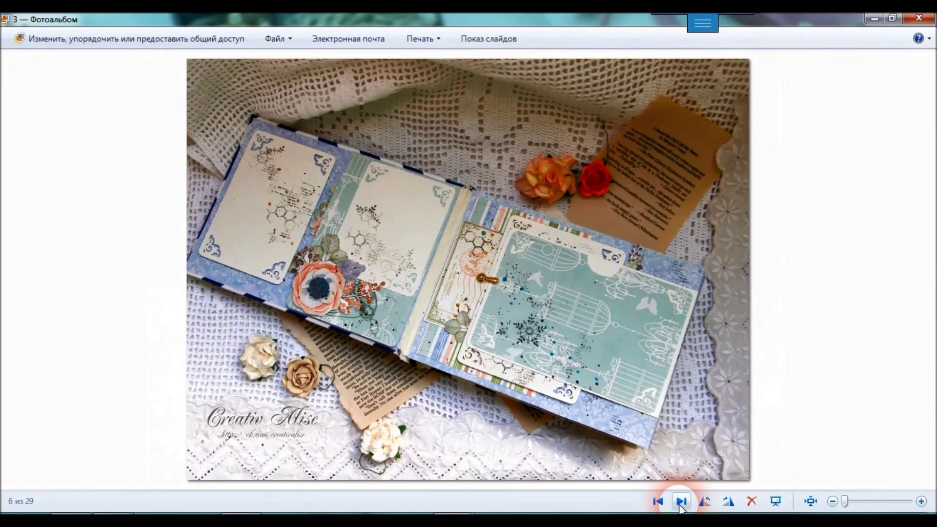
{"action": "left_click", "coordinate": [680, 503]}
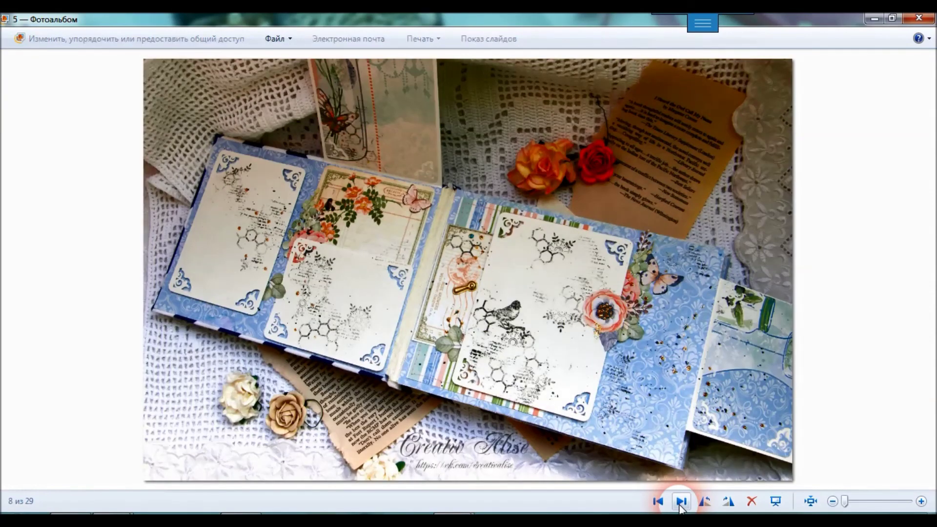
{"action": "left_click", "coordinate": [680, 504]}
{"action": "left_click", "coordinate": [680, 503]}
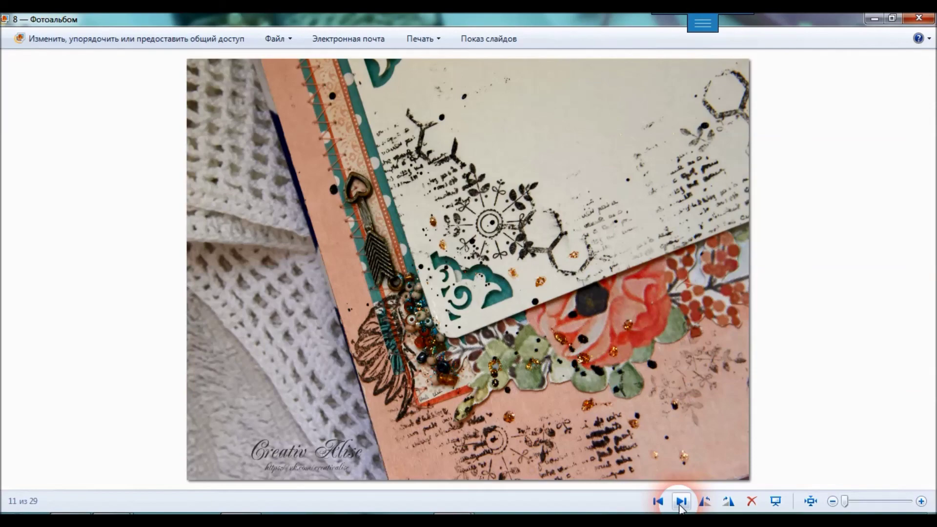
{"action": "left_click", "coordinate": [680, 503]}
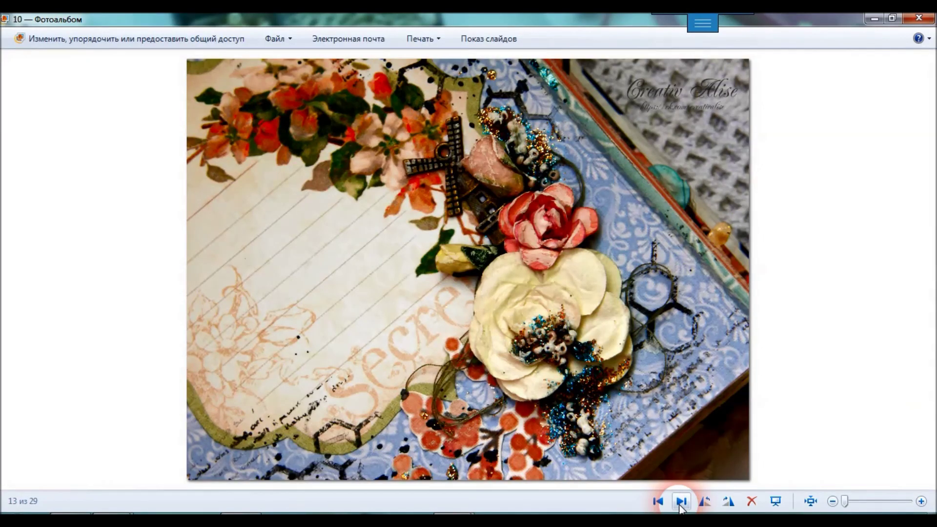
{"action": "left_click", "coordinate": [680, 503]}
{"action": "left_click", "coordinate": [680, 504]}
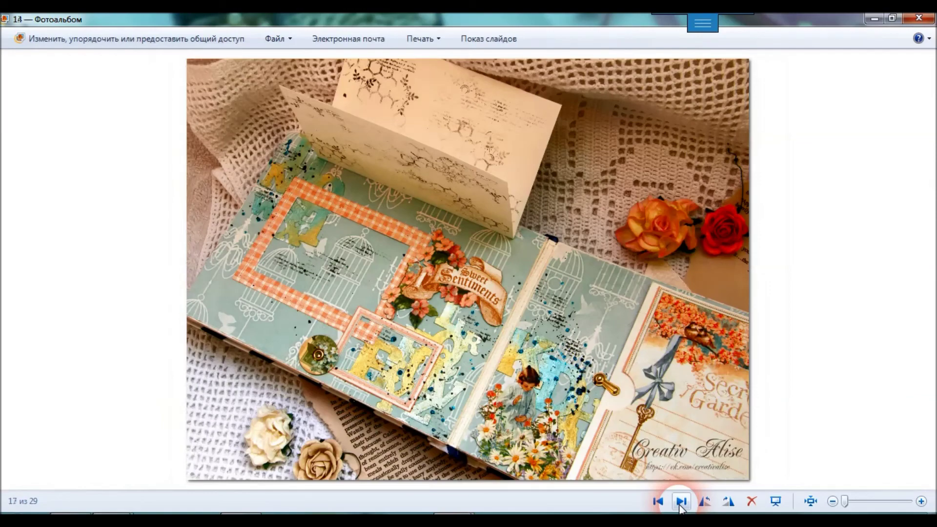
{"action": "left_click", "coordinate": [681, 502]}
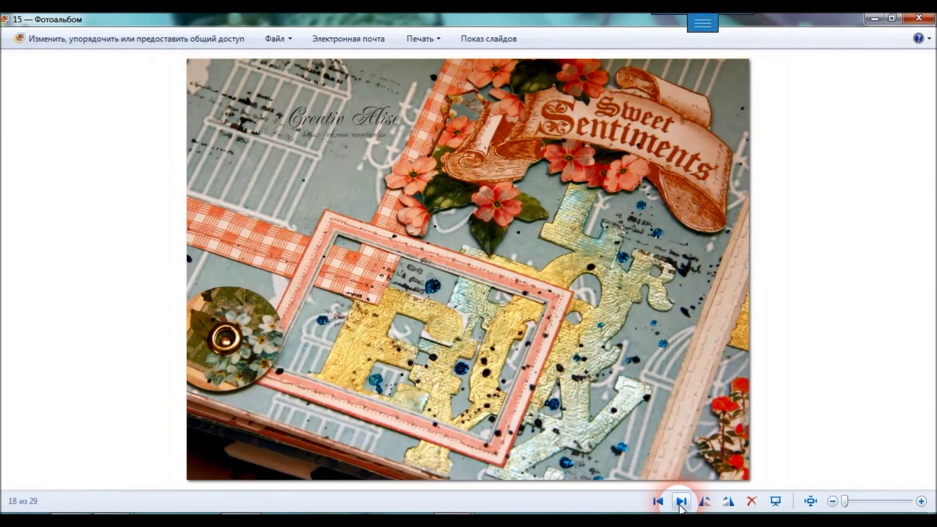
{"action": "left_click", "coordinate": [681, 503]}
{"action": "left_click", "coordinate": [681, 502]}
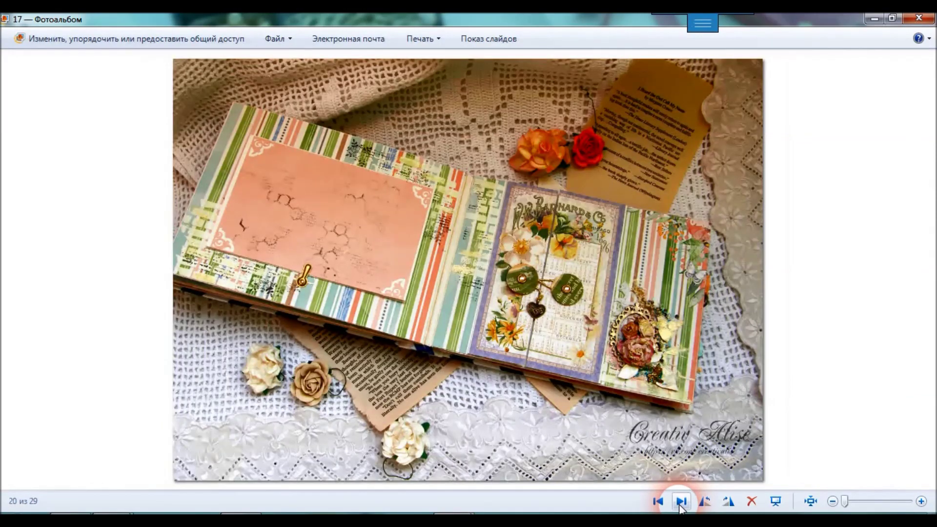
{"action": "left_click", "coordinate": [682, 502]}
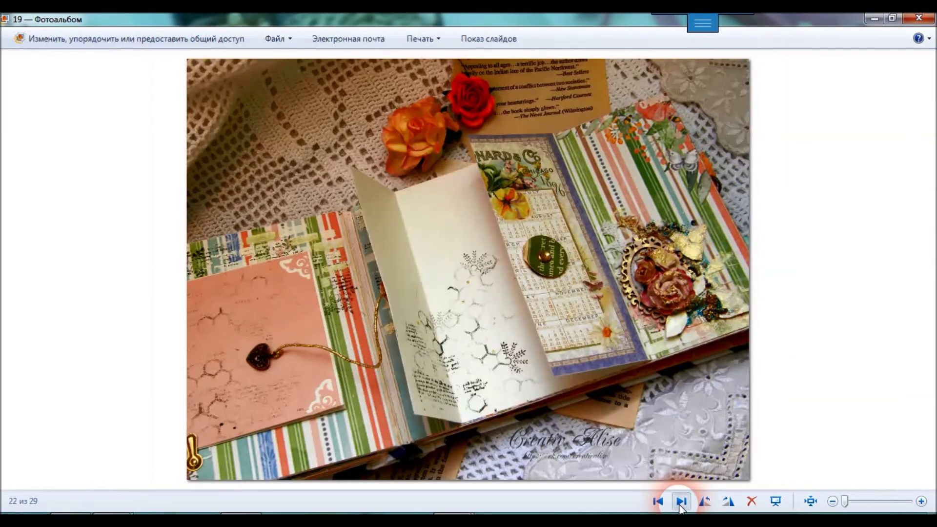
{"action": "left_click", "coordinate": [681, 503]}
{"action": "left_click", "coordinate": [681, 503]}
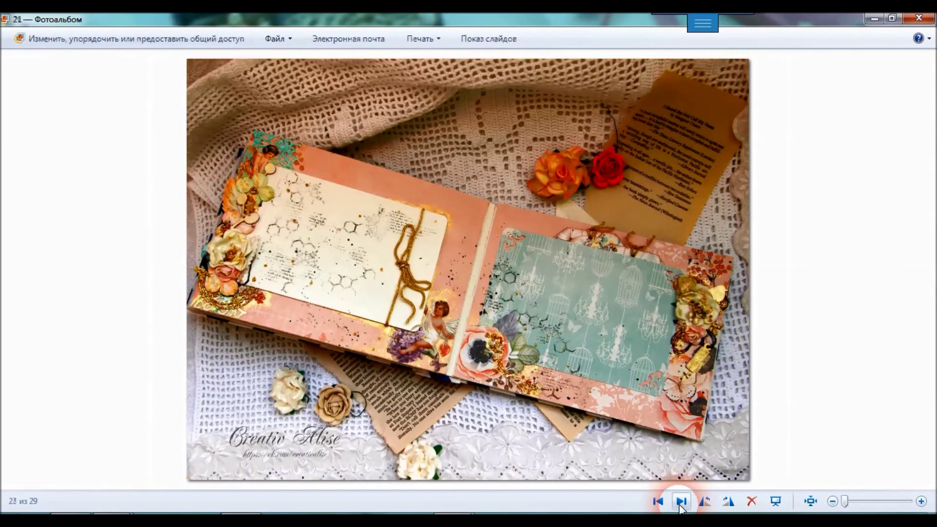
{"action": "left_click", "coordinate": [681, 502]}
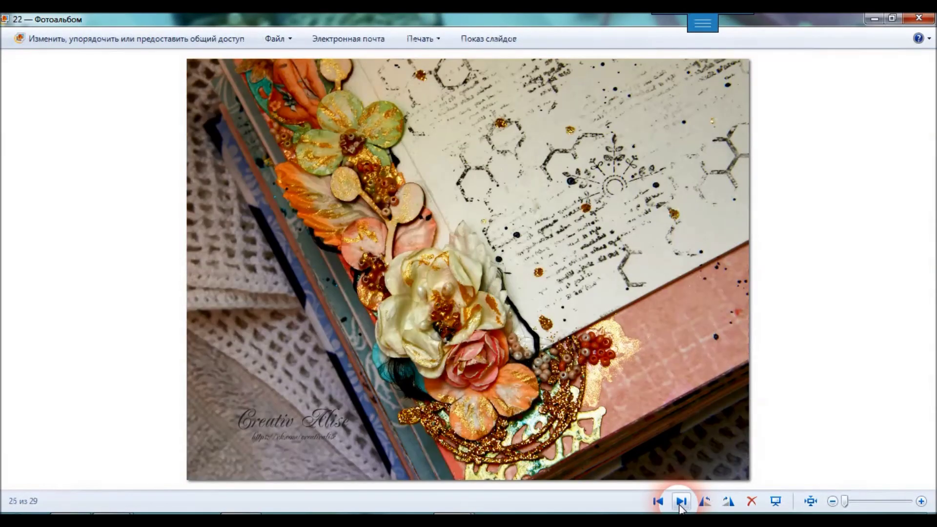
{"action": "left_click", "coordinate": [681, 503]}
{"action": "left_click", "coordinate": [681, 503]}
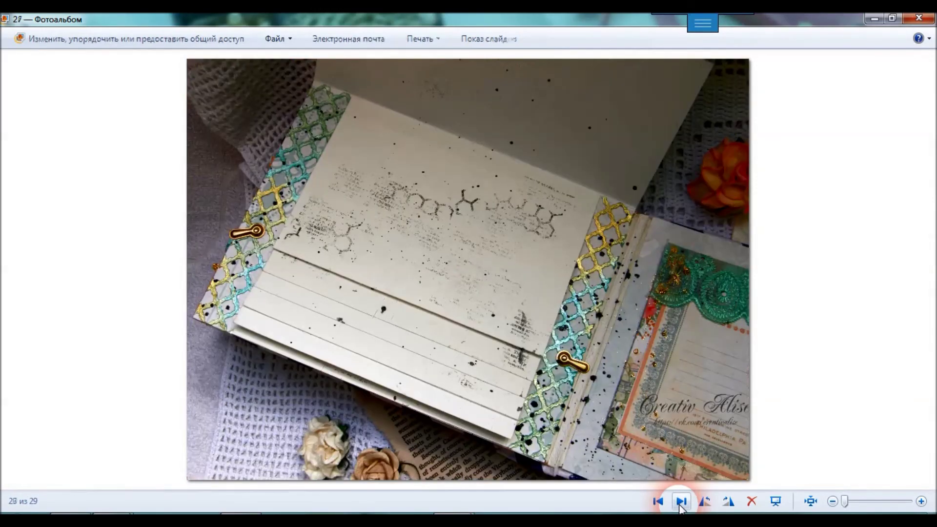
{"action": "left_click", "coordinate": [681, 503]}
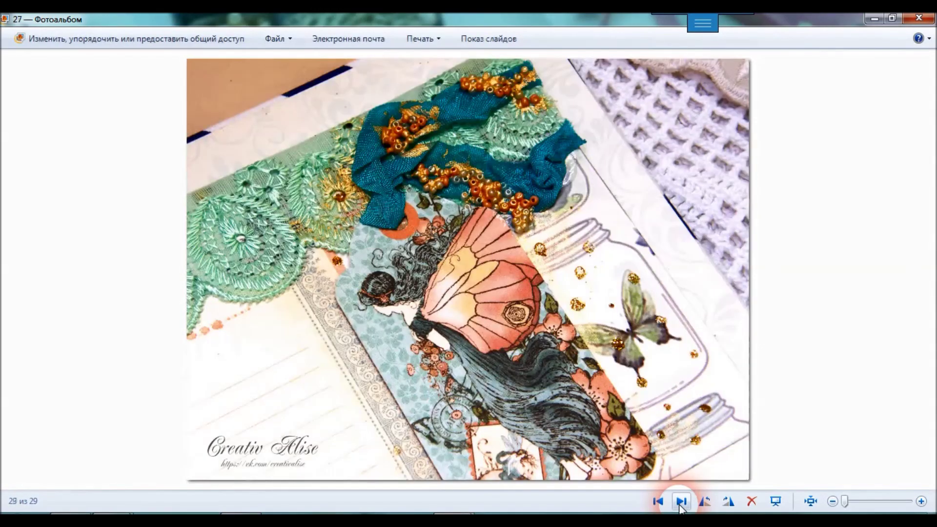
Wrap around to the album's first photos, then close the photo viewer
{"action": "left_click", "coordinate": [681, 503]}
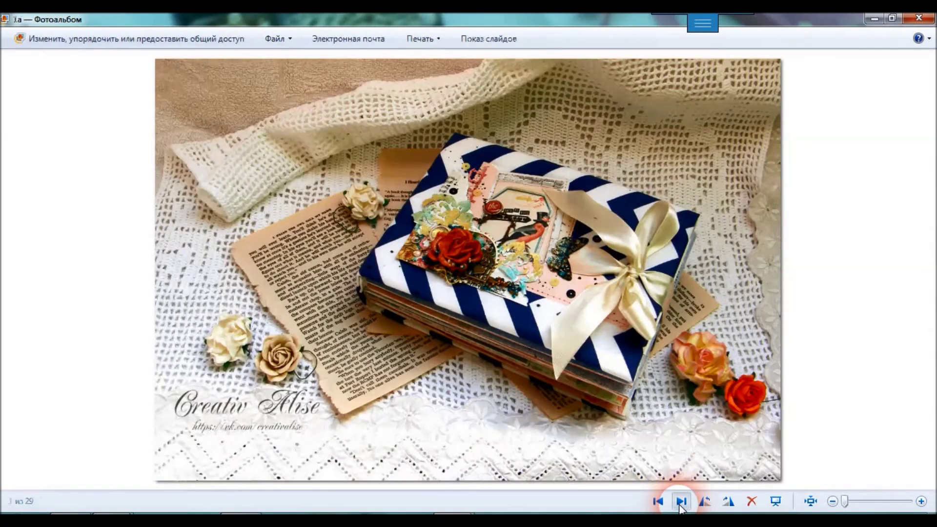
{"action": "left_click", "coordinate": [681, 502]}
{"action": "left_click", "coordinate": [681, 502]}
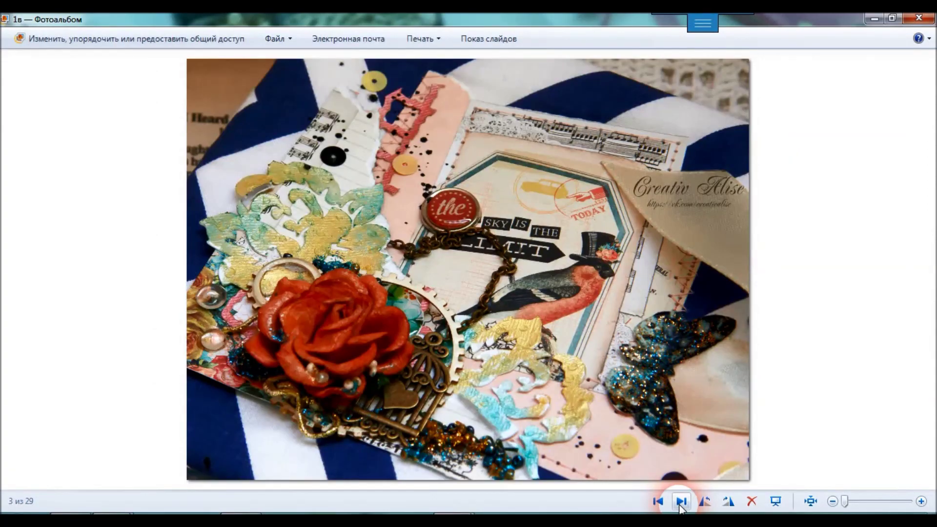
{"action": "left_click", "coordinate": [681, 503]}
{"action": "left_click", "coordinate": [918, 18]}
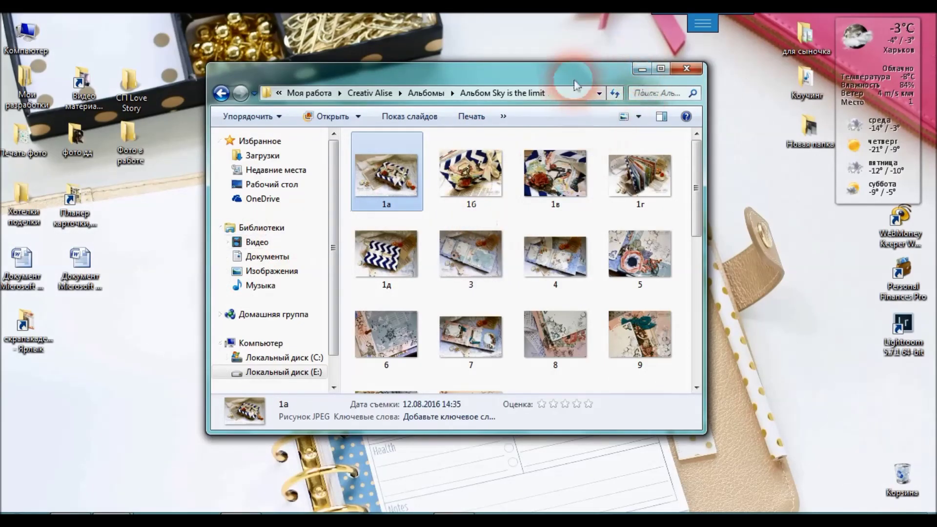
Maximize the Альбом Sky is the limit folder window to show thumbnails 1a through 27
{"action": "left_click", "coordinate": [661, 69]}
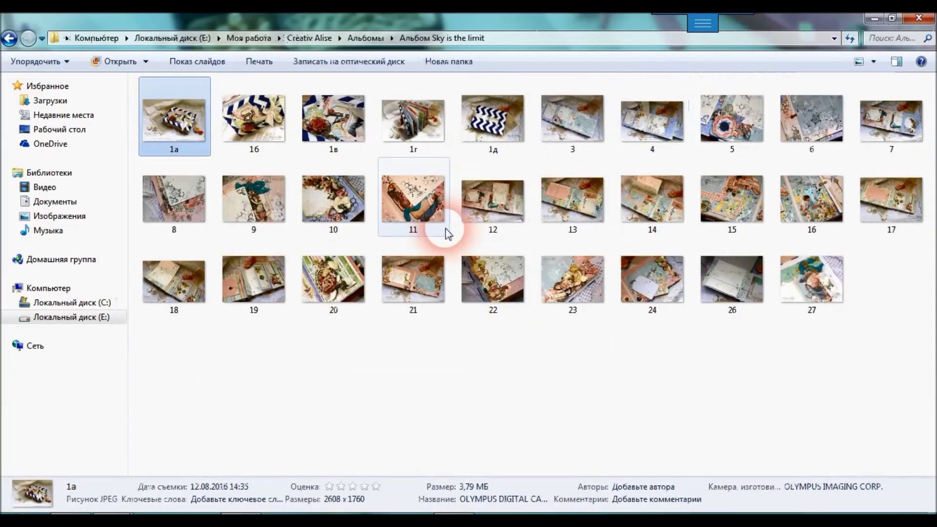